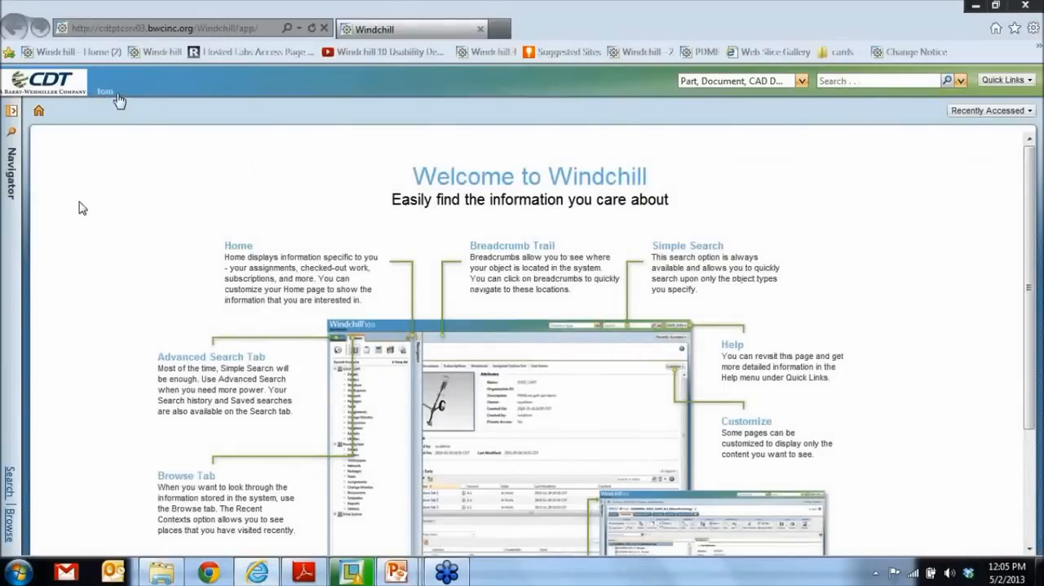
- Browse to the ENGINEERING folder of the GAS POWERED DRILL product and open the default representation of DRILL.ASM in Creo View
left_click(10, 175)
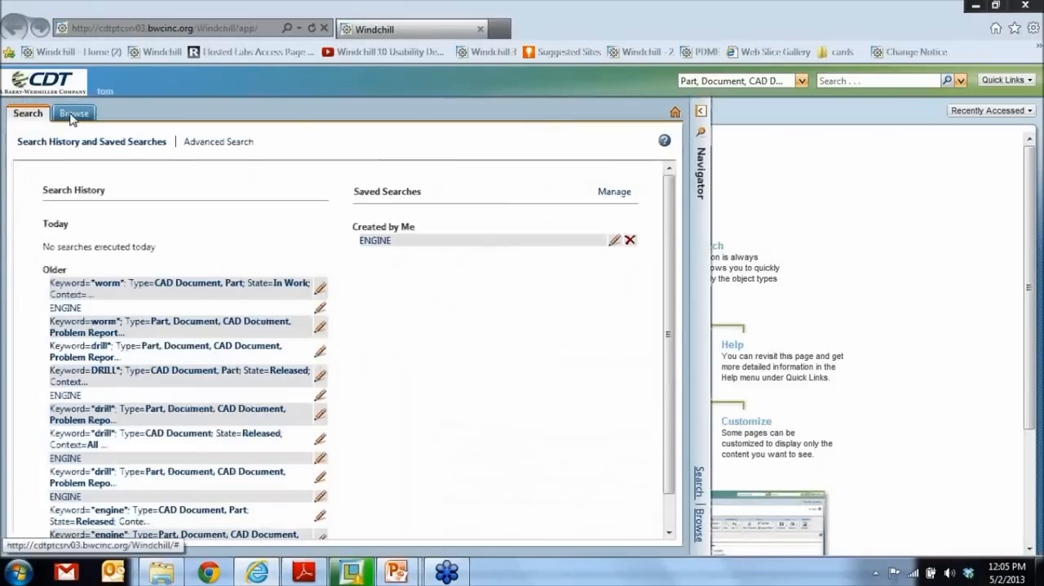
left_click(74, 113)
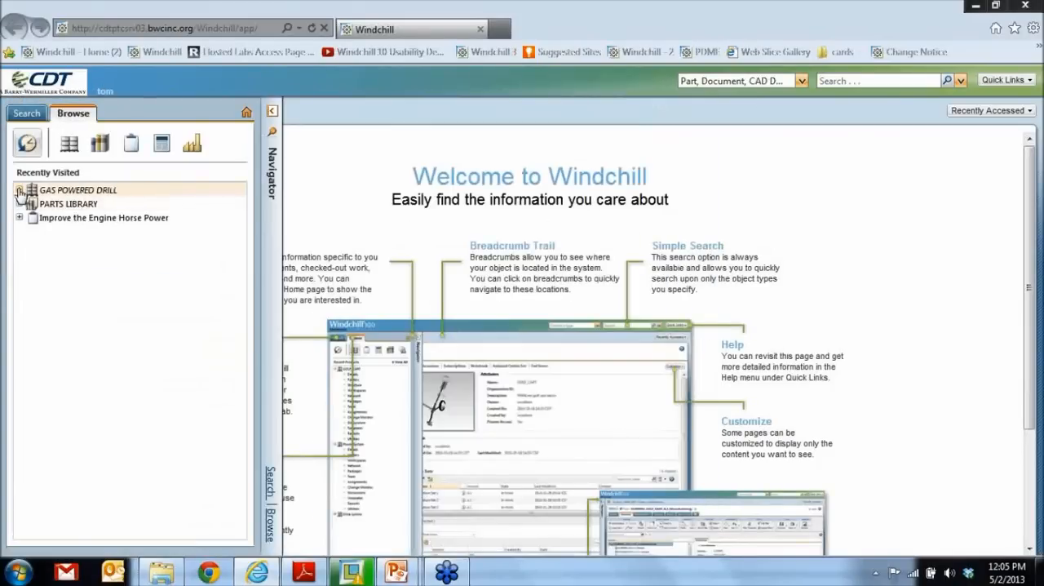
left_click(19, 190)
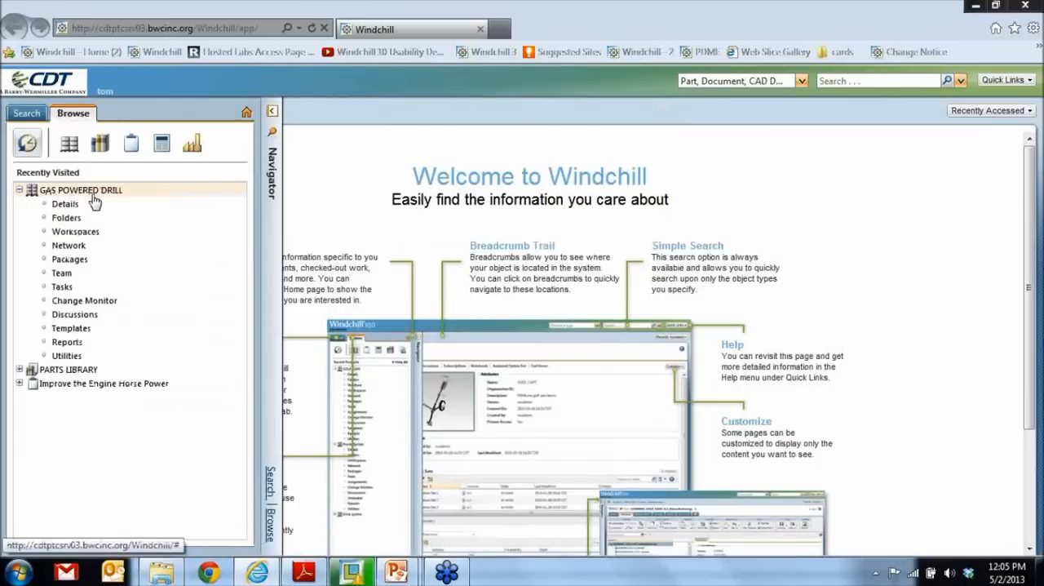
left_click(68, 220)
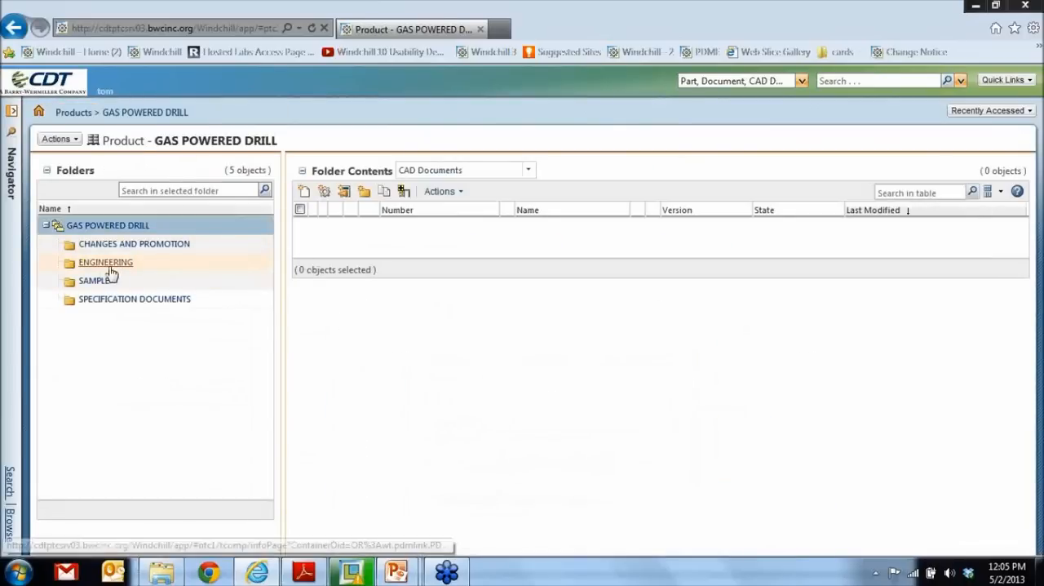
left_click(106, 262)
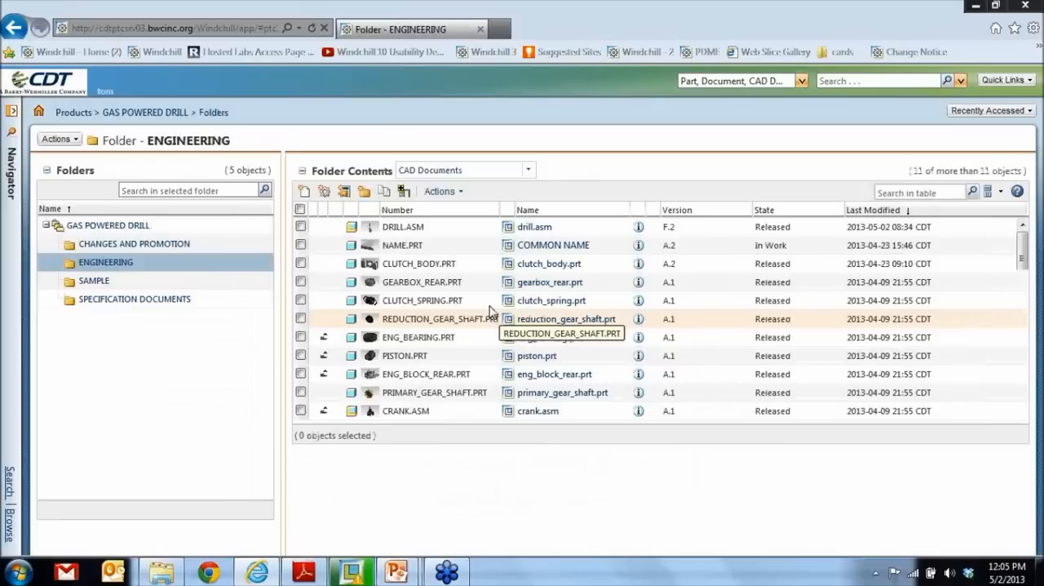
left_click(371, 229)
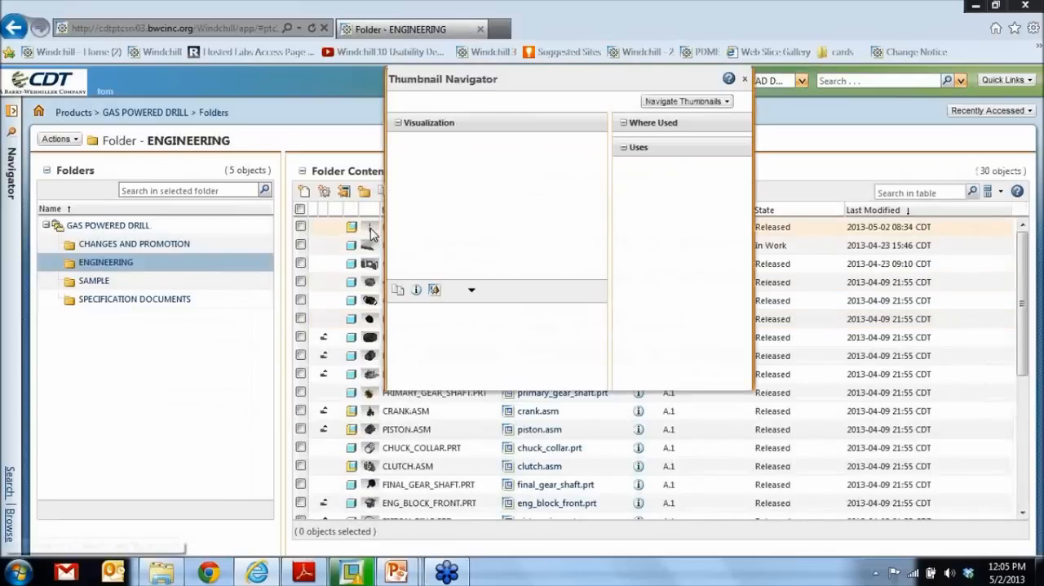
left_click(435, 290)
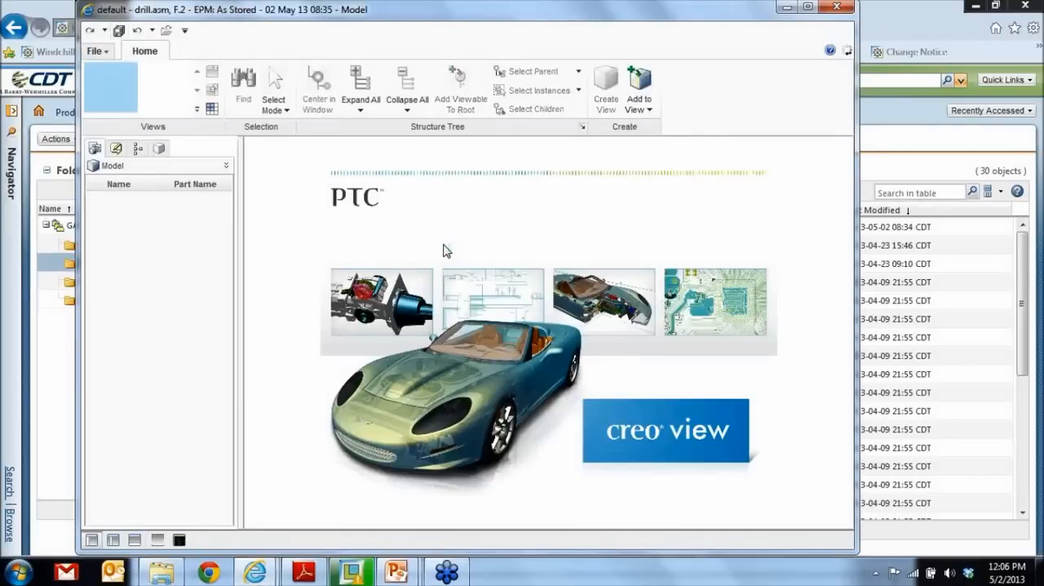
- Set the render mode to Shaded with Edges and display the complete drill.asm model
left_click(645, 106)
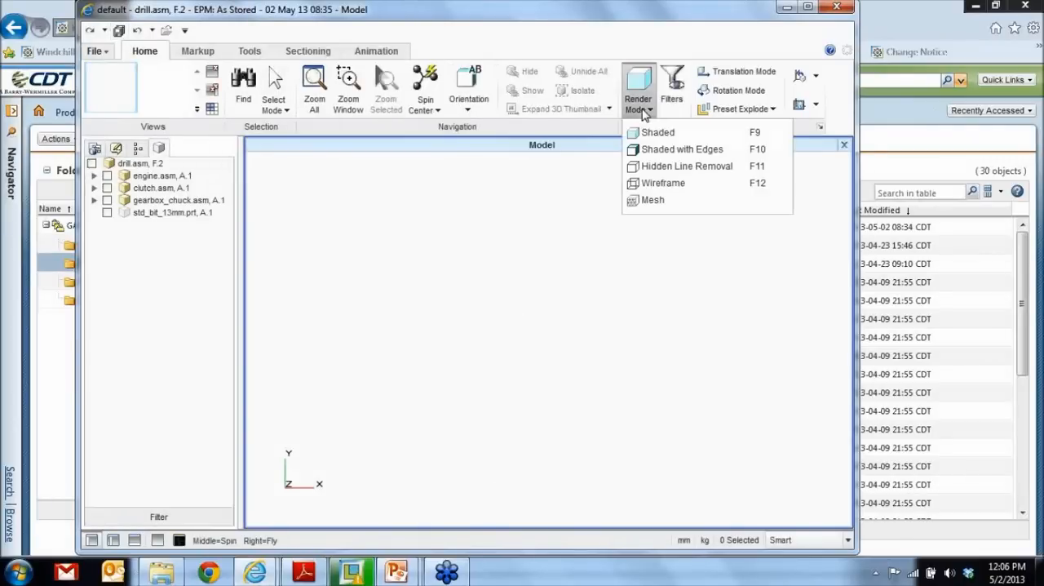
left_click(649, 151)
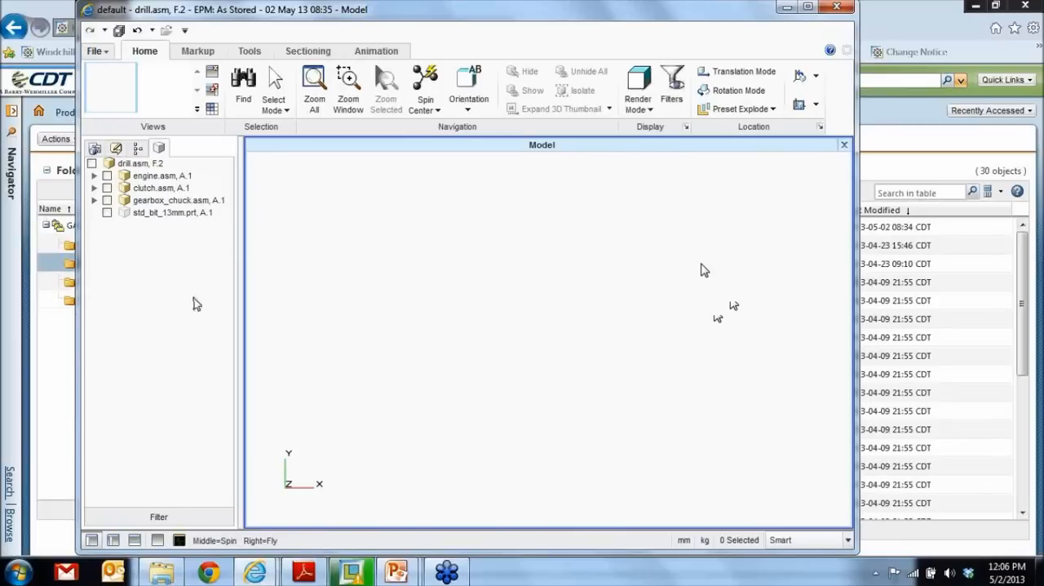
left_click(92, 164)
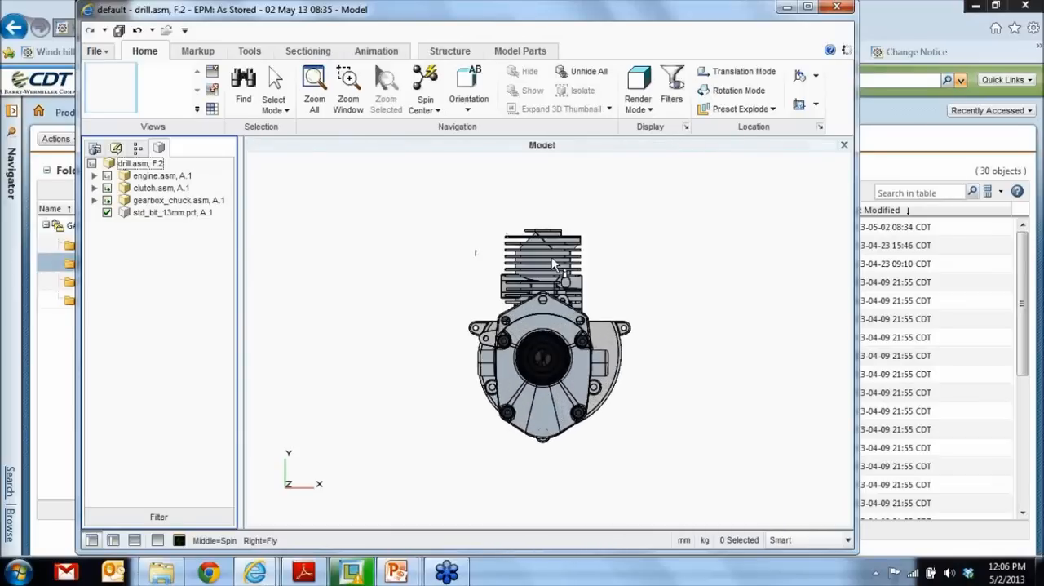
- Translate the drill bit along its axis, out of the chuck
middle_click_drag(593, 273, 613, 364)
left_click(738, 71)
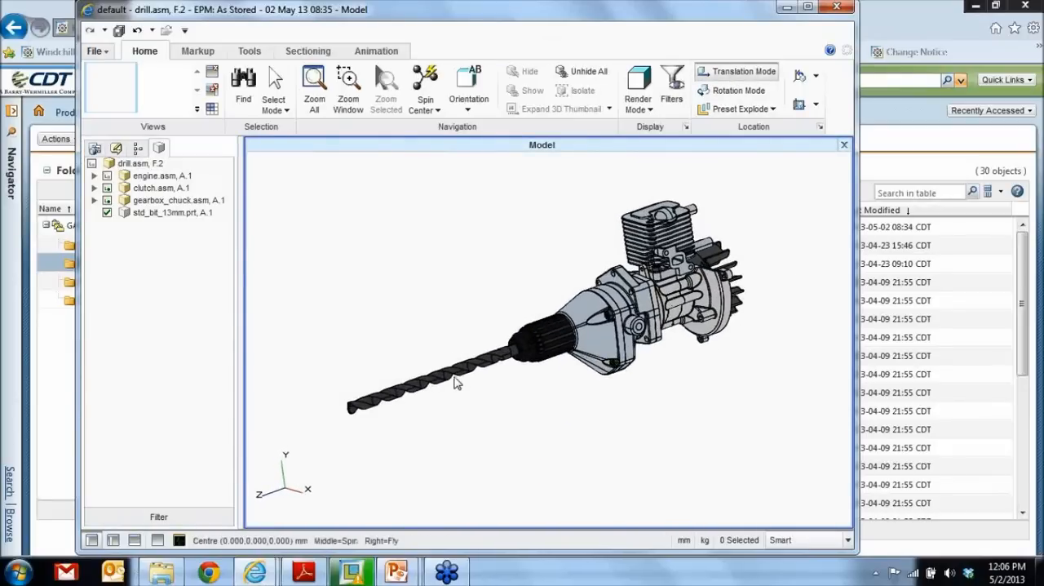
left_click(457, 379)
left_click_drag(392, 383, 334, 415)
left_click(411, 298)
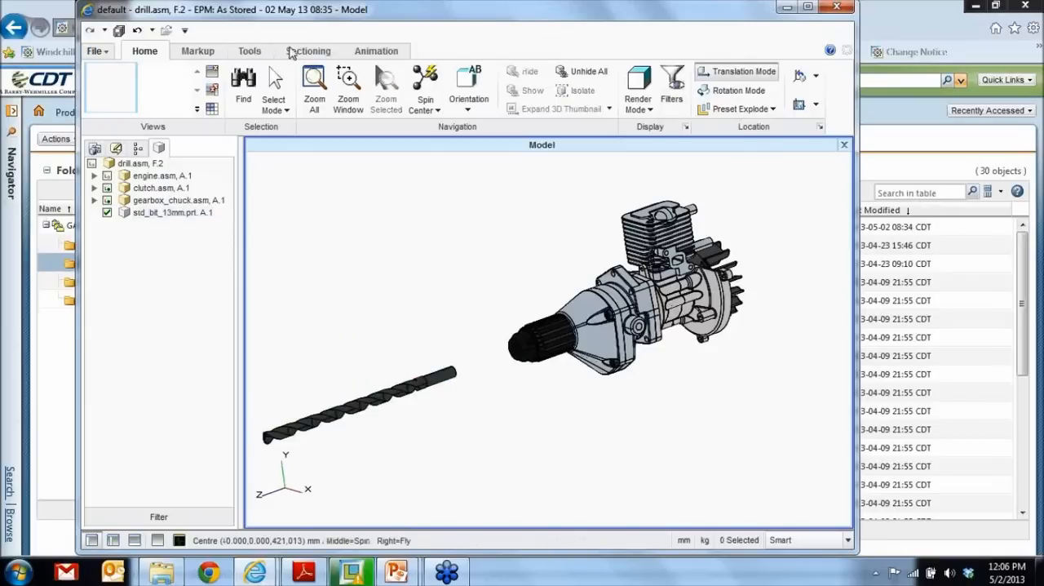
- Turn on a planar view section of the drill and shift its plane forward along the Z axis
left_click(299, 50)
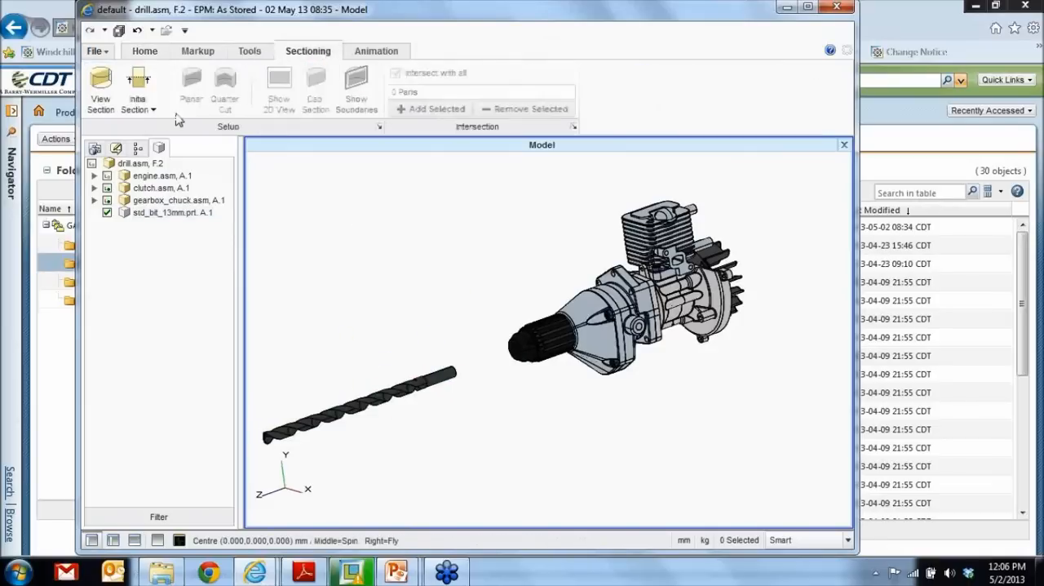
left_click(102, 92)
left_click(517, 281)
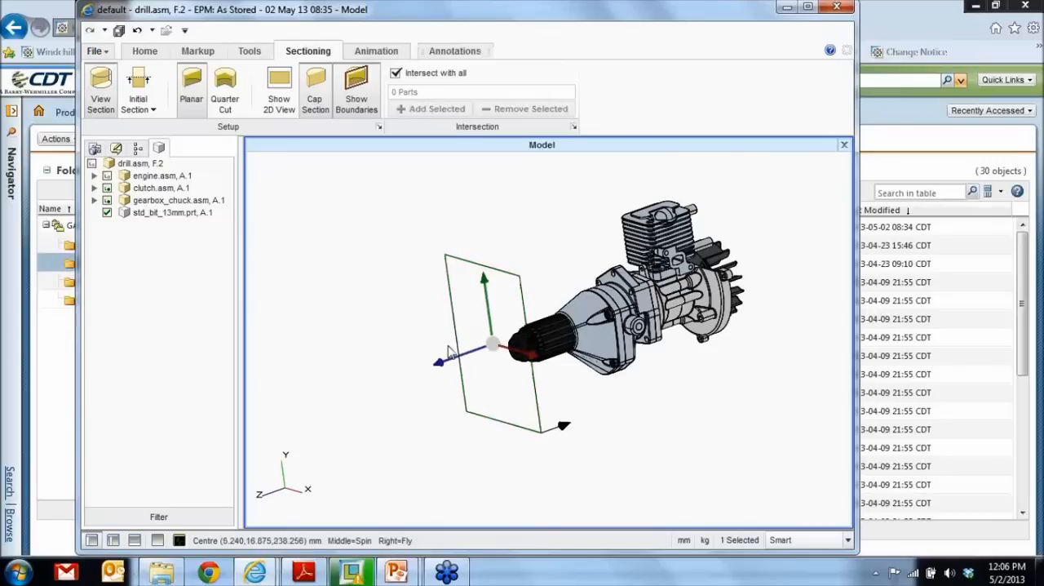
mouse_move(445, 359)
left_mouse_down()
mouse_move(499, 346)
mouse_move(426, 359)
left_mouse_up()
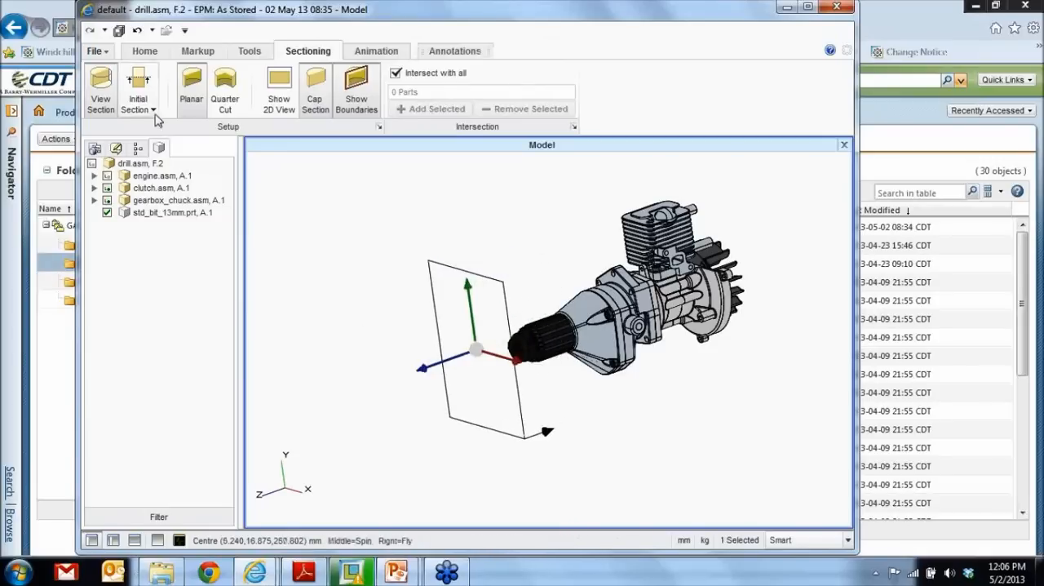
- Change the initial section to a horizontal plane normal to Y and lower it so it cuts through the chuck and bit
left_click(138, 105)
left_click(155, 152)
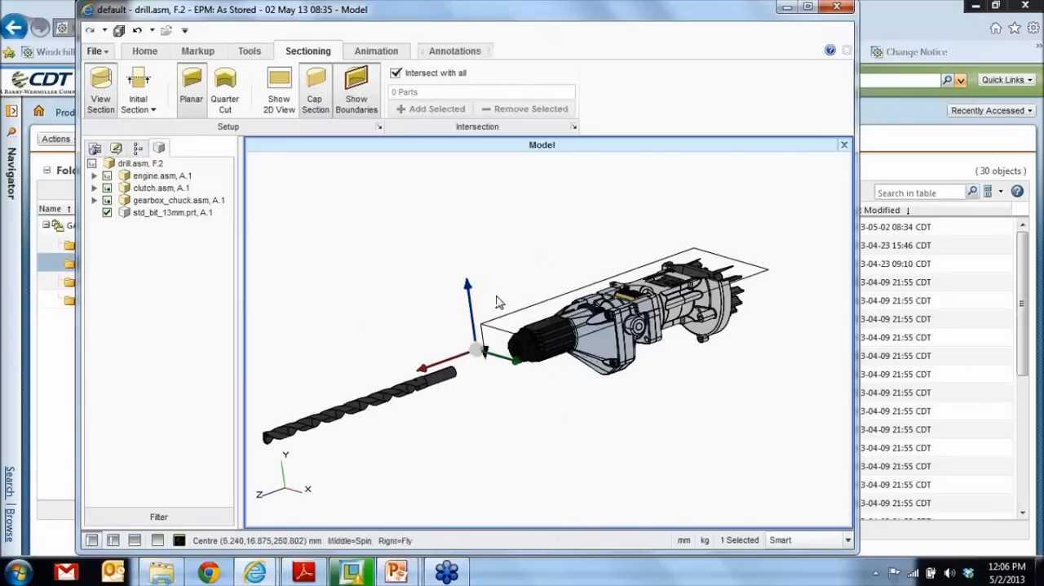
left_click_drag(466, 286, 469, 298)
scroll(521, 387, "up", 3)
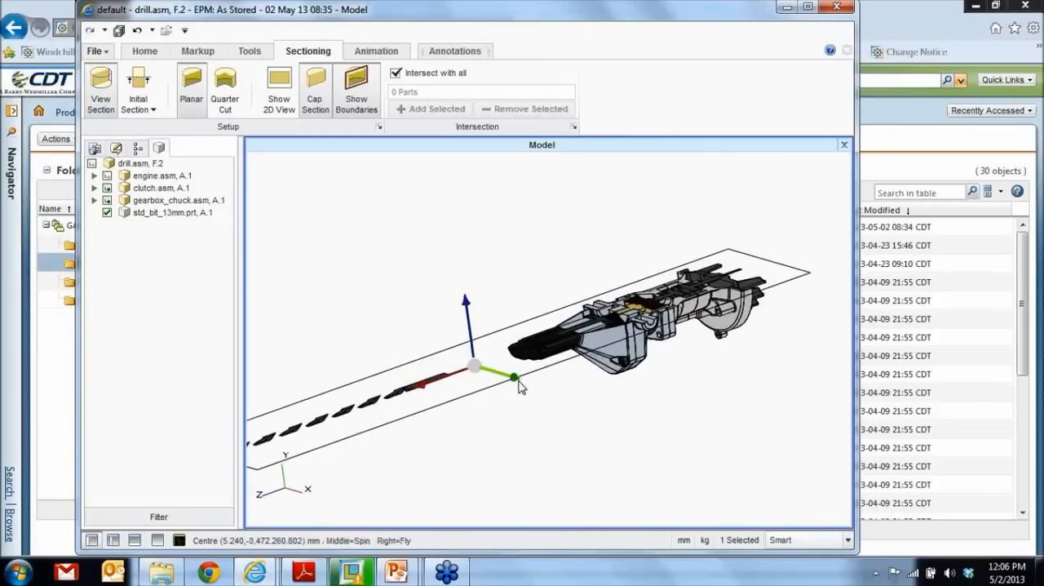
middle_click_drag(465, 380, 504, 383)
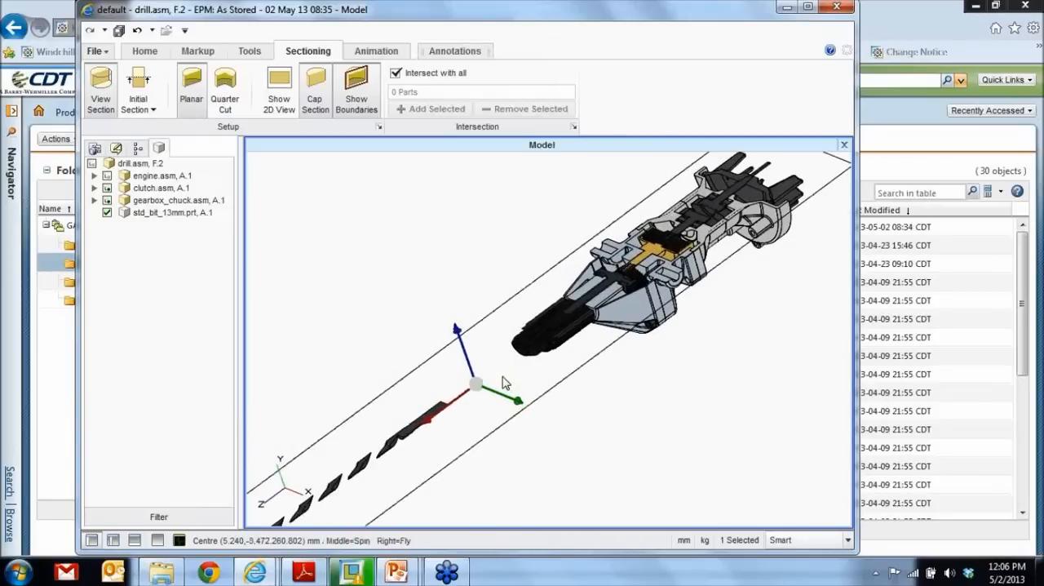
scroll(503, 382, "down", 2)
- Move the drill bit back along its axis into the chuck
left_click(402, 439)
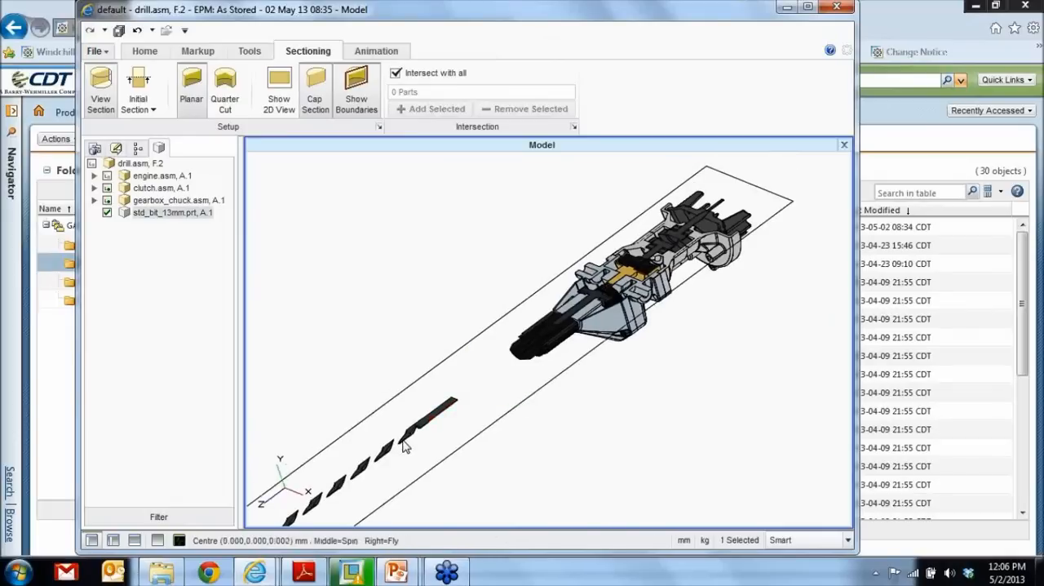
left_click_drag(356, 471, 411, 453)
left_click(576, 427)
scroll(516, 361, "up", 3)
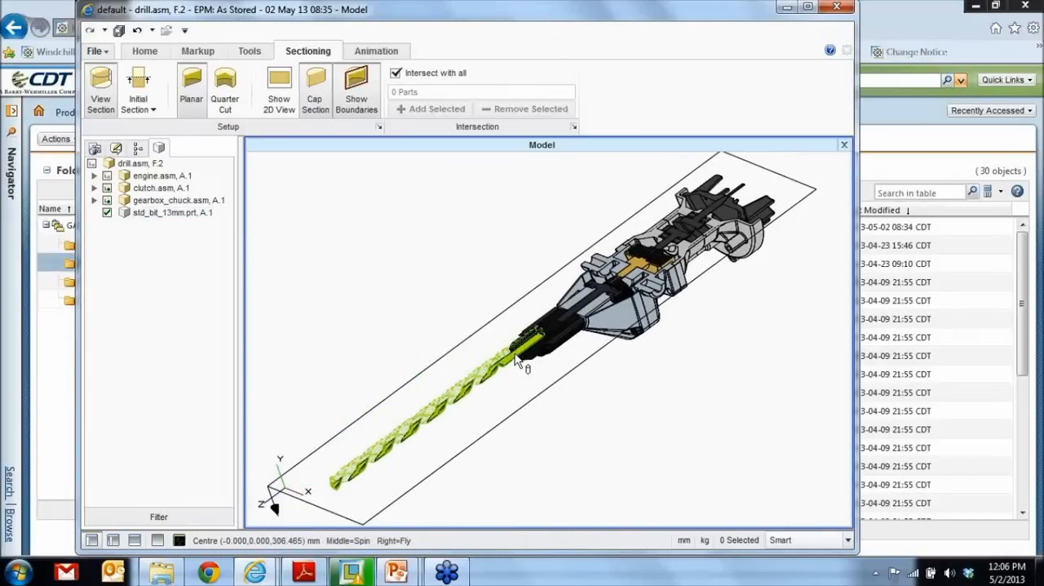
- Add a note with leader pointing at the chuck, reading "THERE IS TOO MUCH VIBRATION .. NEED TO CHANGE THE DRILL BIT SIZE"
left_click(199, 55)
left_click(134, 106)
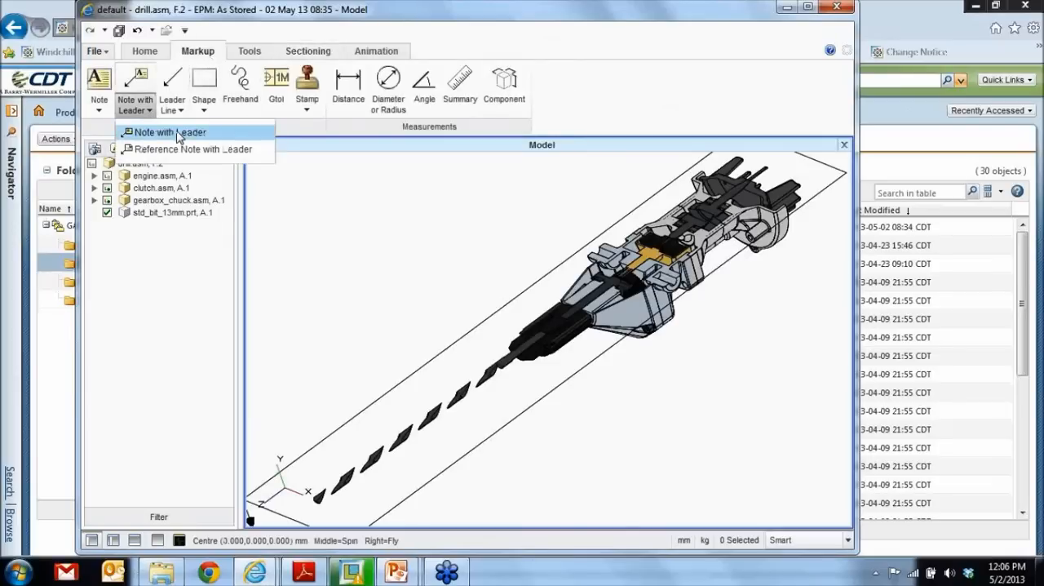
left_click(155, 130)
left_click(519, 328)
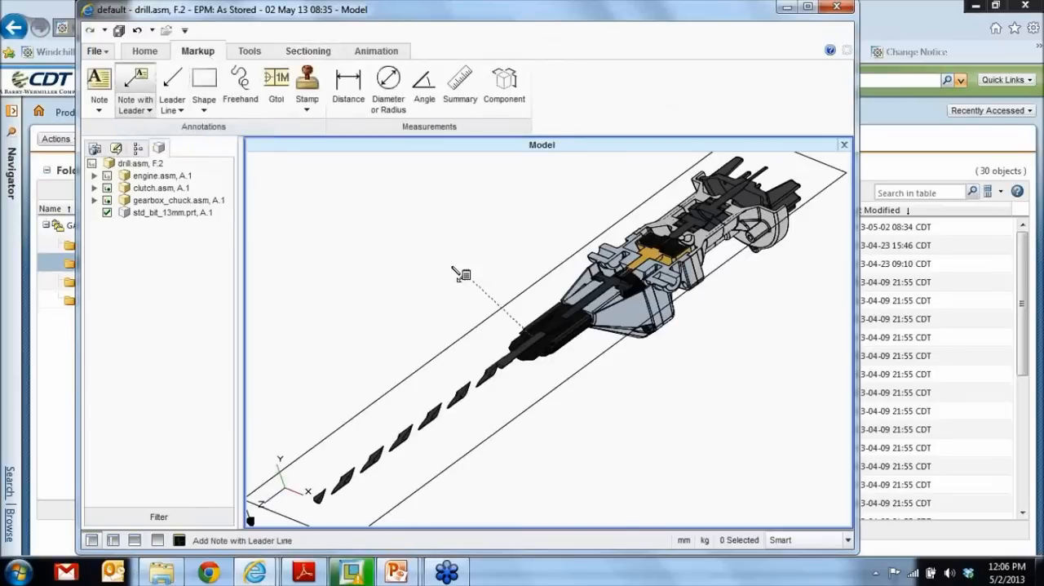
left_click(411, 274)
type("THERE")
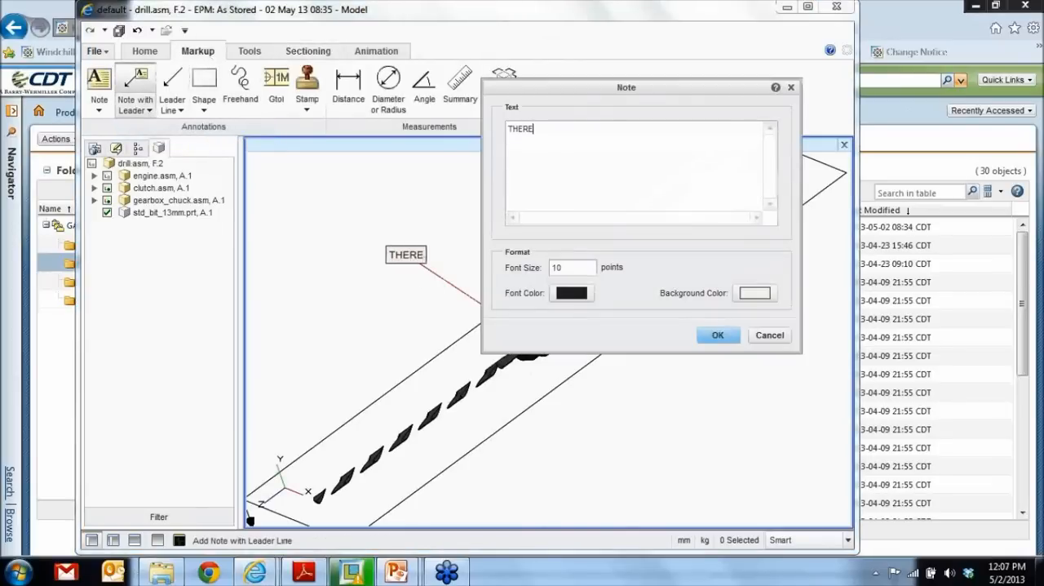
type(" IS TOO MU")
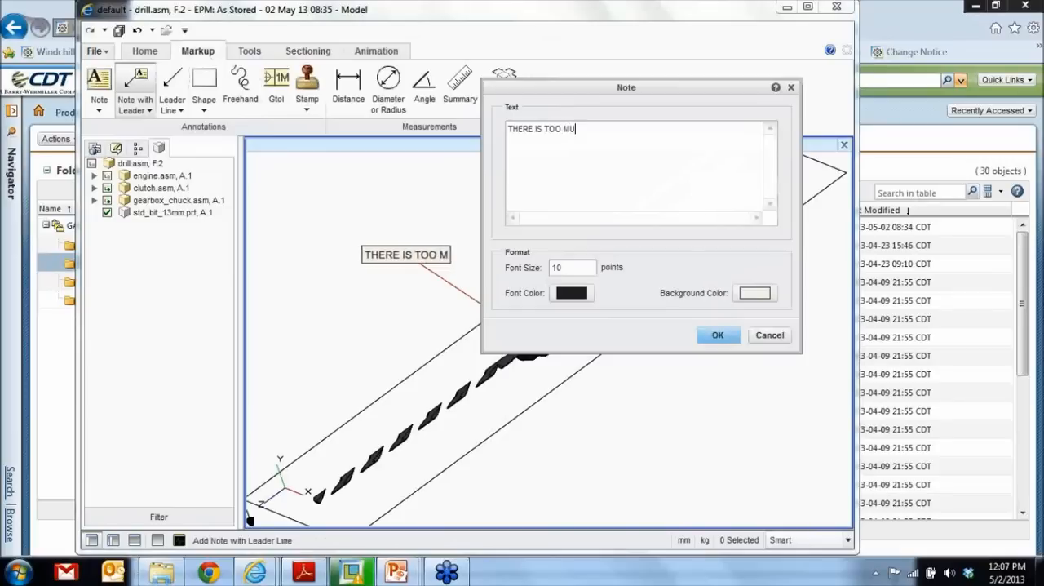
type("CH VIBRA")
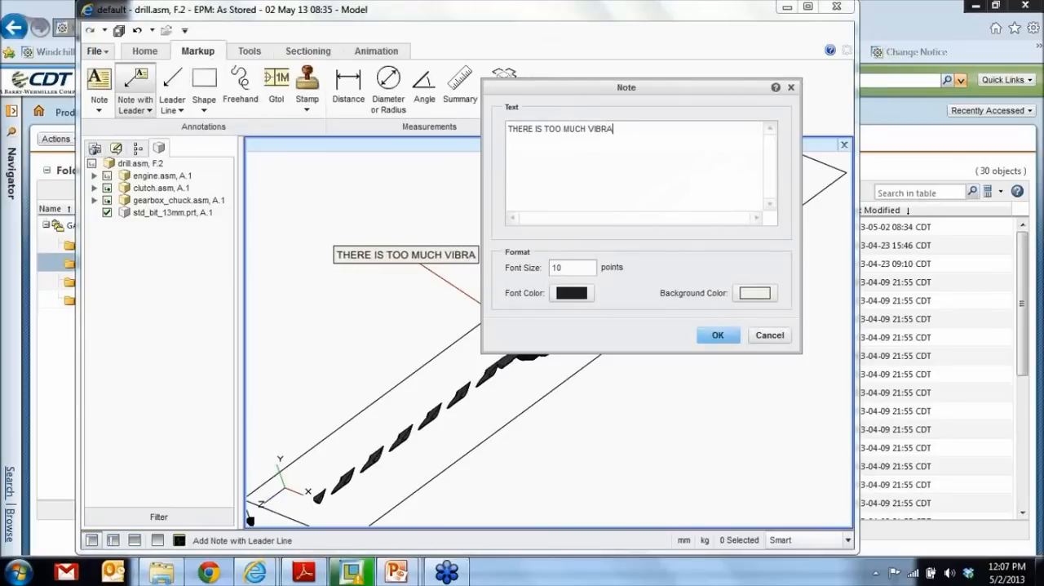
type("TION .. NEED TO CHAN")
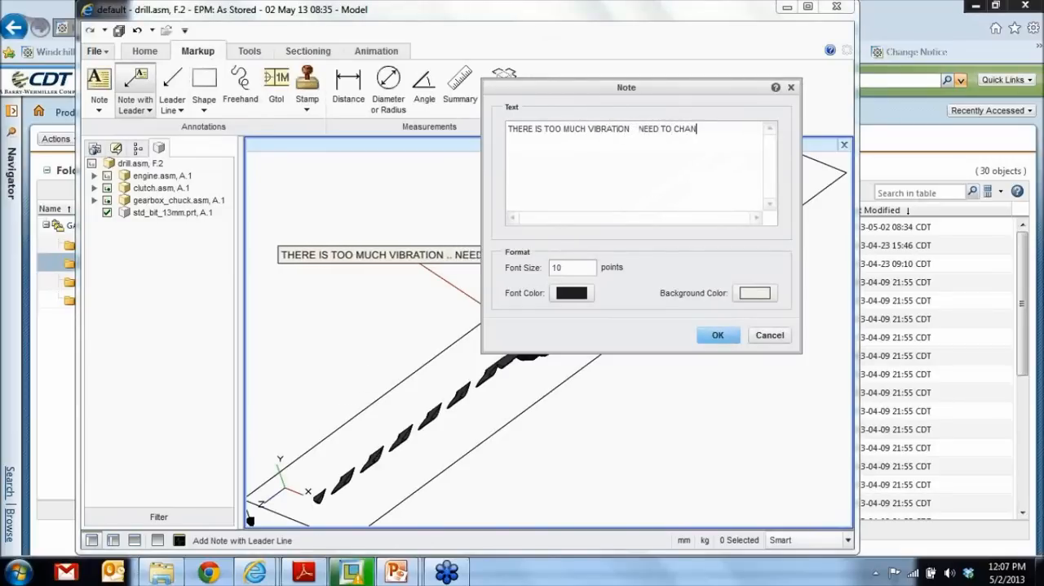
type("GE THE DRILL")
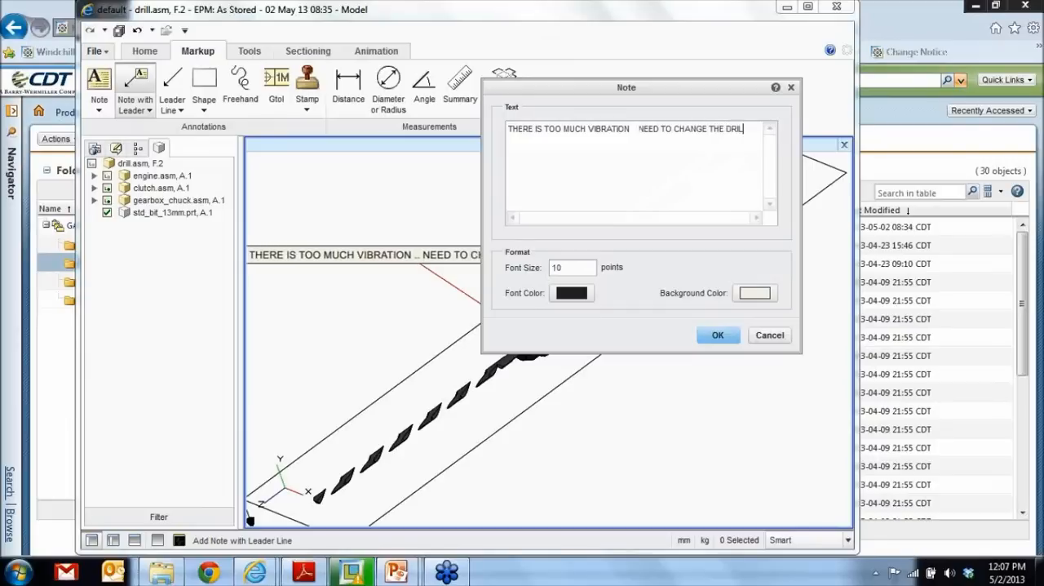
type(" BIT SIZE")
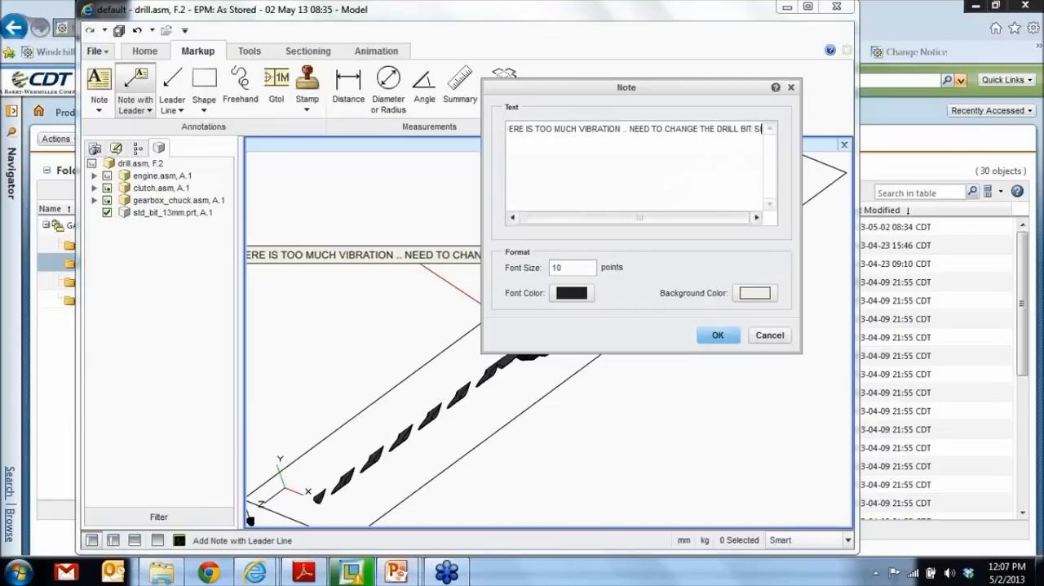
left_click(718, 335)
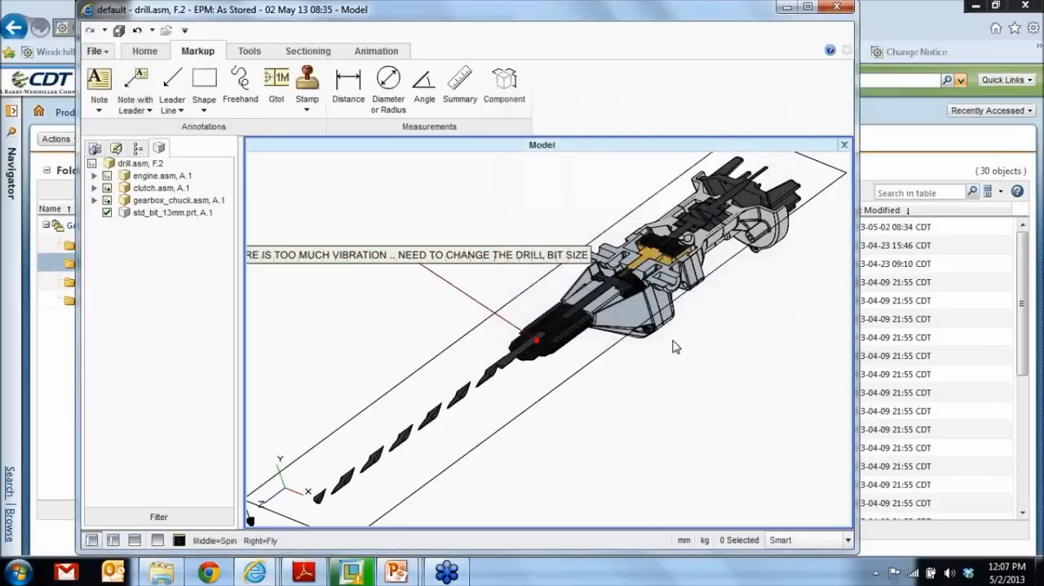
- Save the view as a new annotation set named VIBRATION with the section included, and close Creo View
middle_click_drag(674, 346, 665, 392)
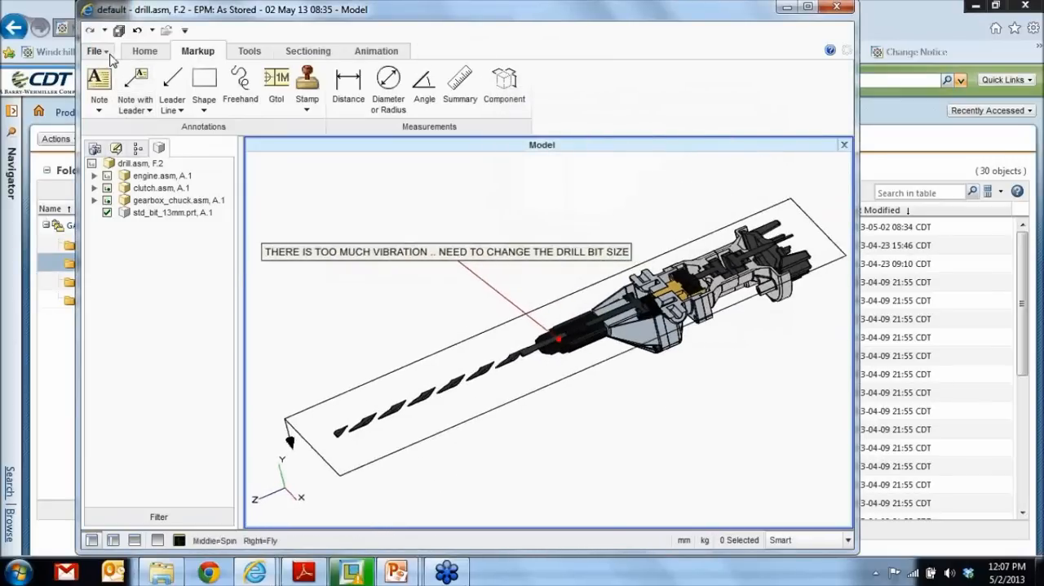
left_click(97, 51)
mouse_move(164, 105)
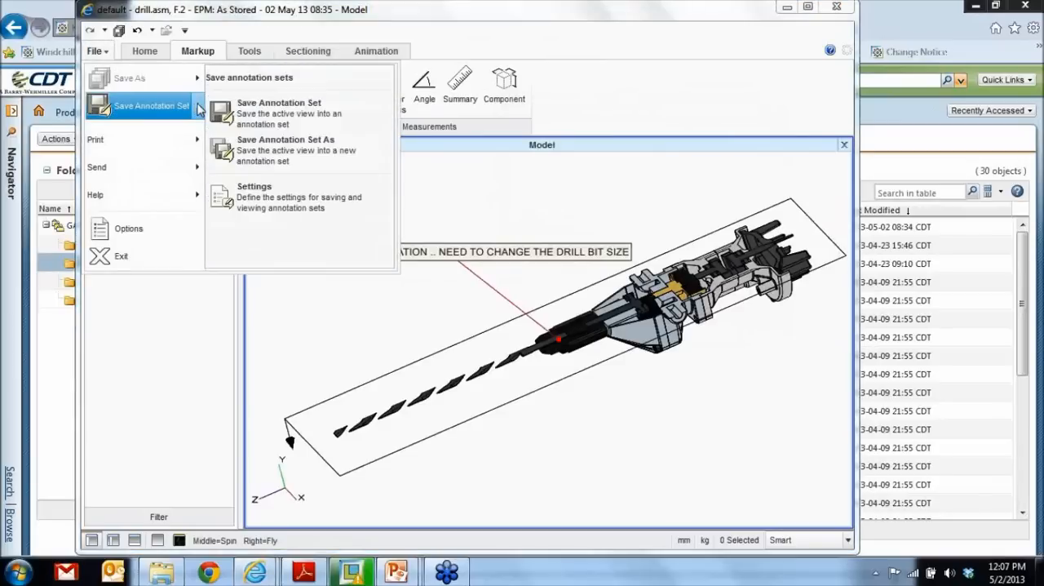
left_click(276, 151)
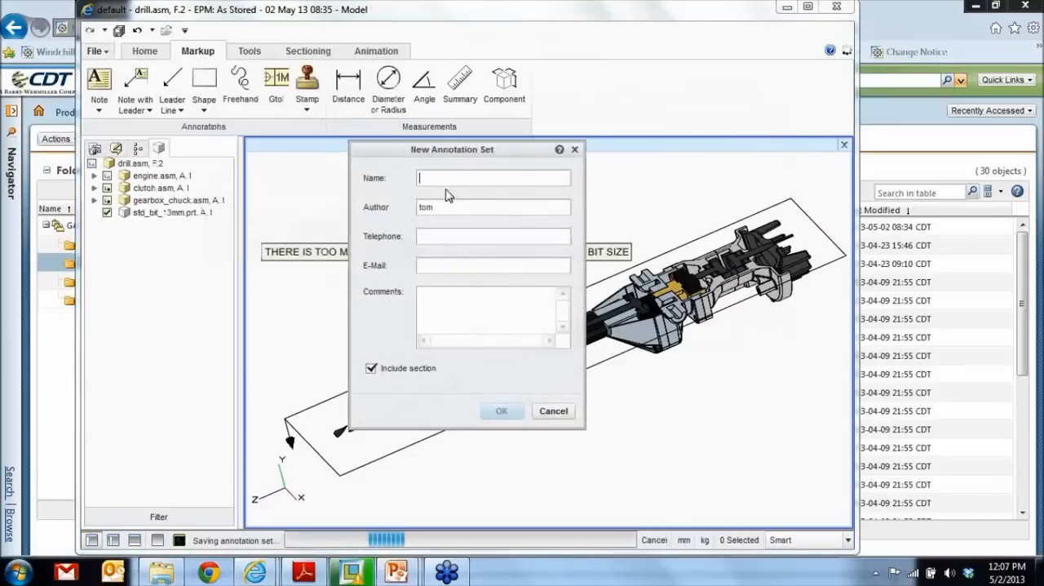
type("VIBRATION")
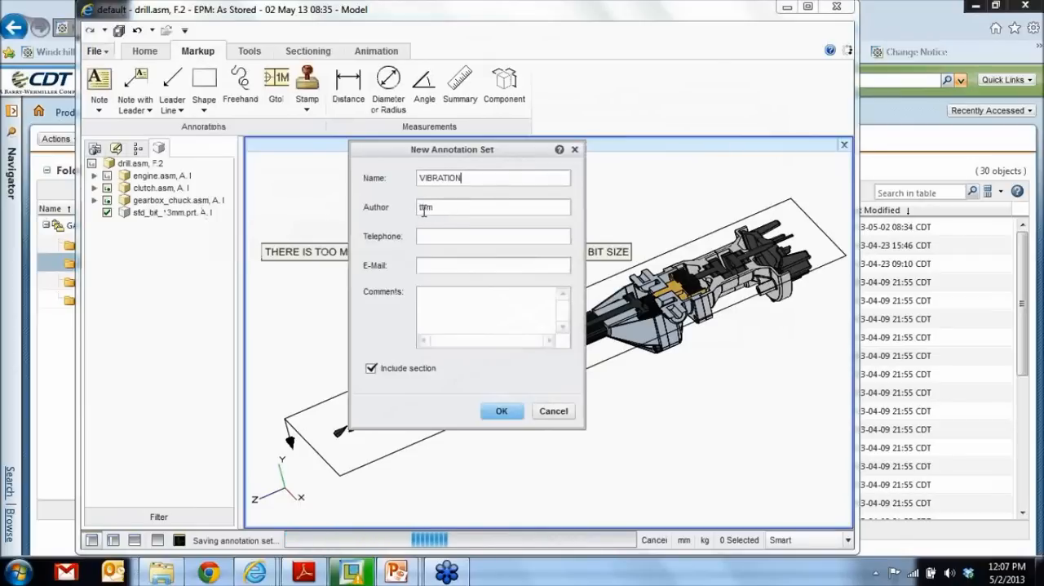
left_click(500, 410)
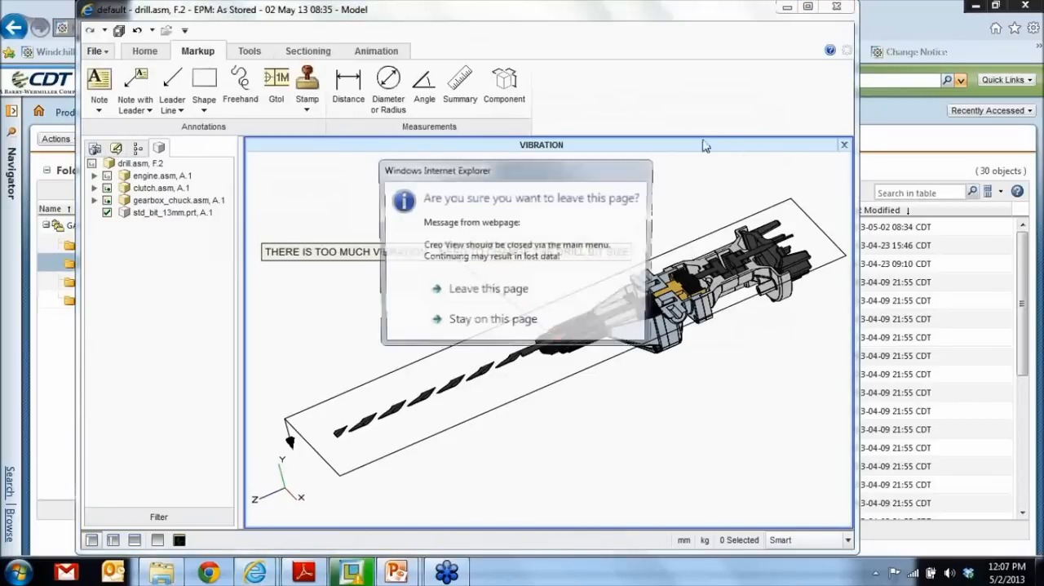
left_click(506, 294)
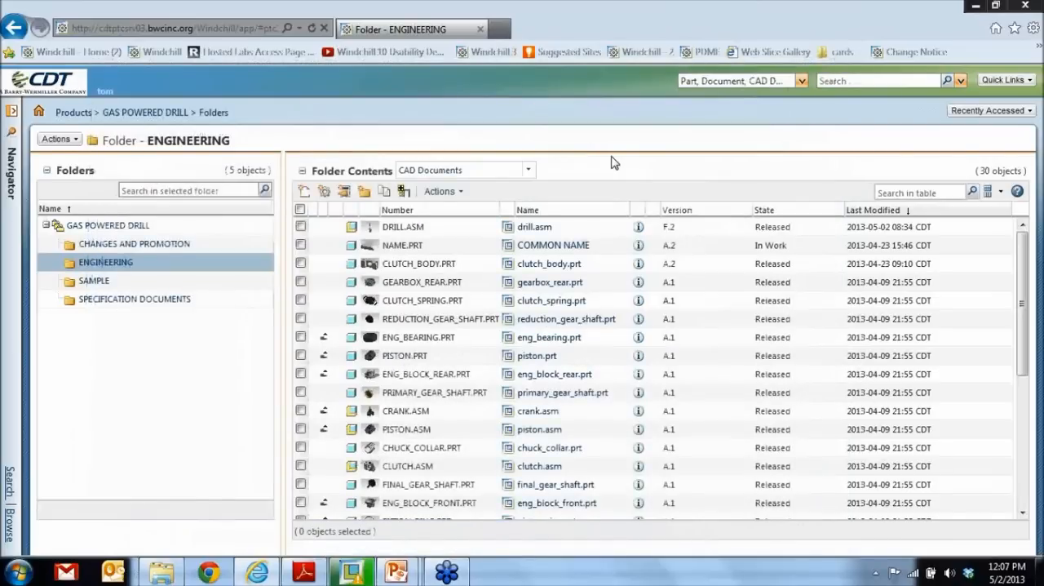
- Start a new browser session, open the Windchill site and sign in with the second reviewer's username and account password
key("alt")
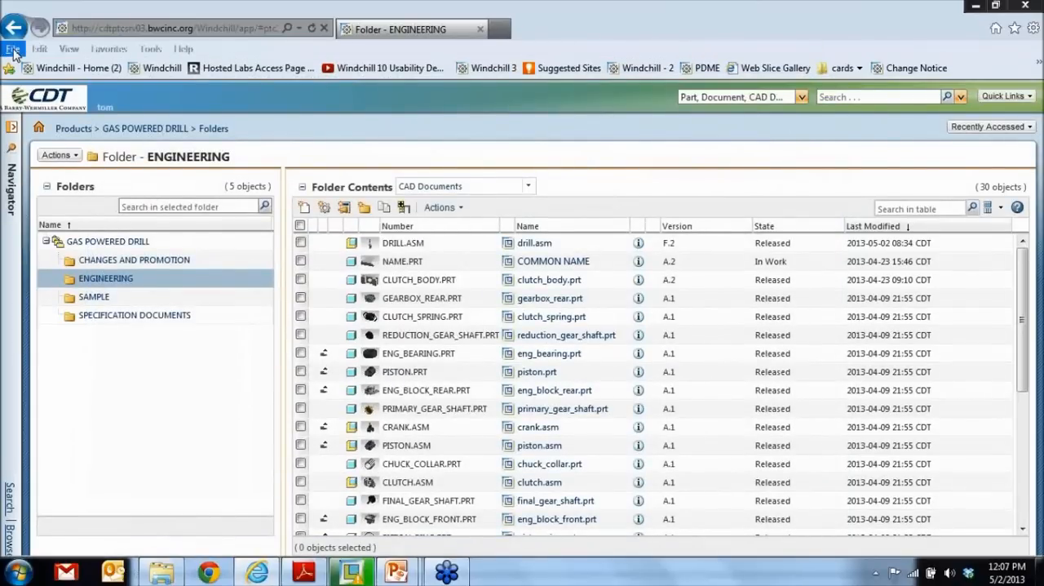
left_click(13, 50)
left_click(64, 120)
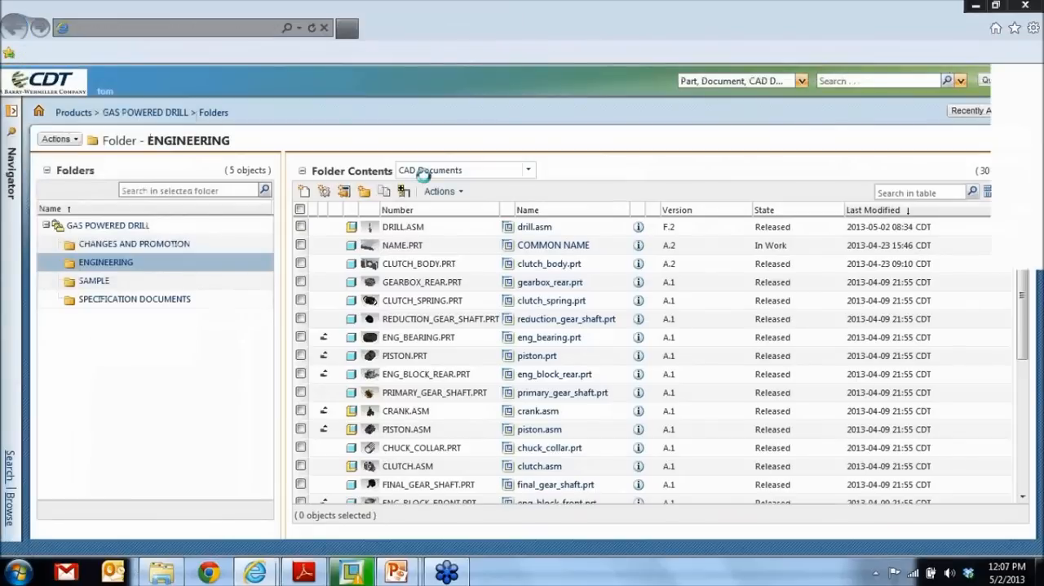
left_click(492, 55)
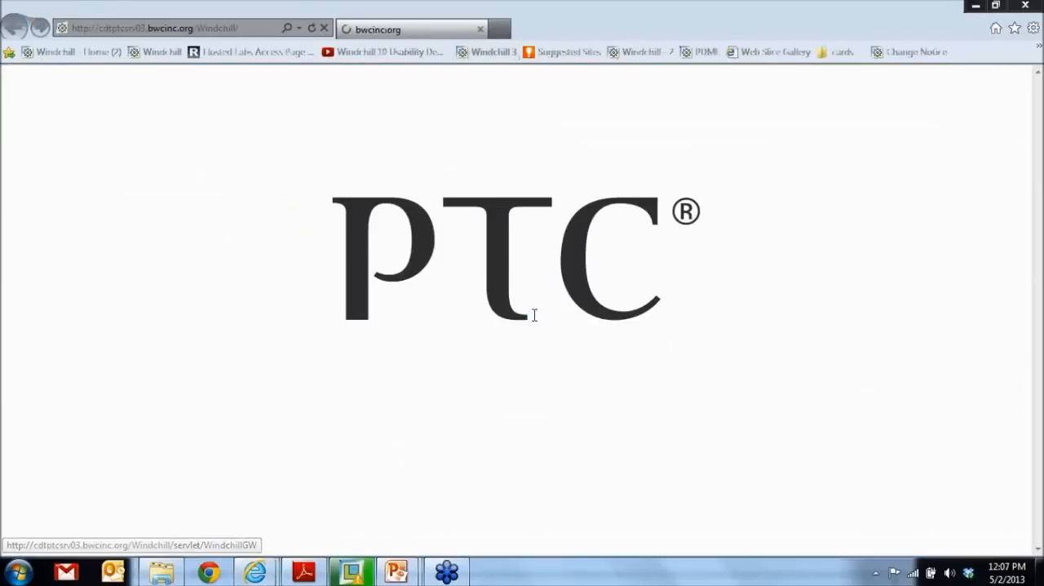
type("tim")
key("Tab")
type("••")
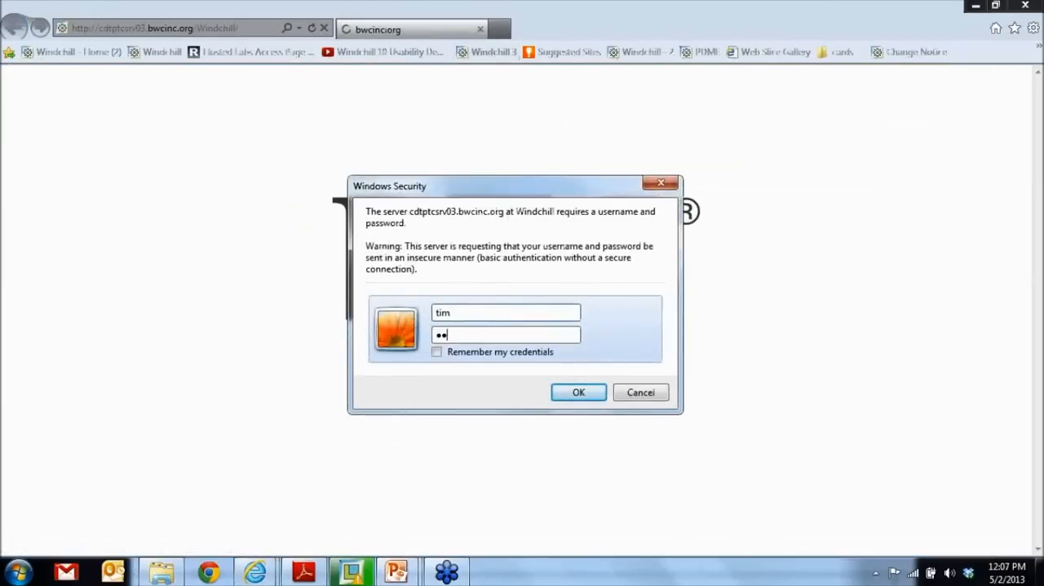
key("Return")
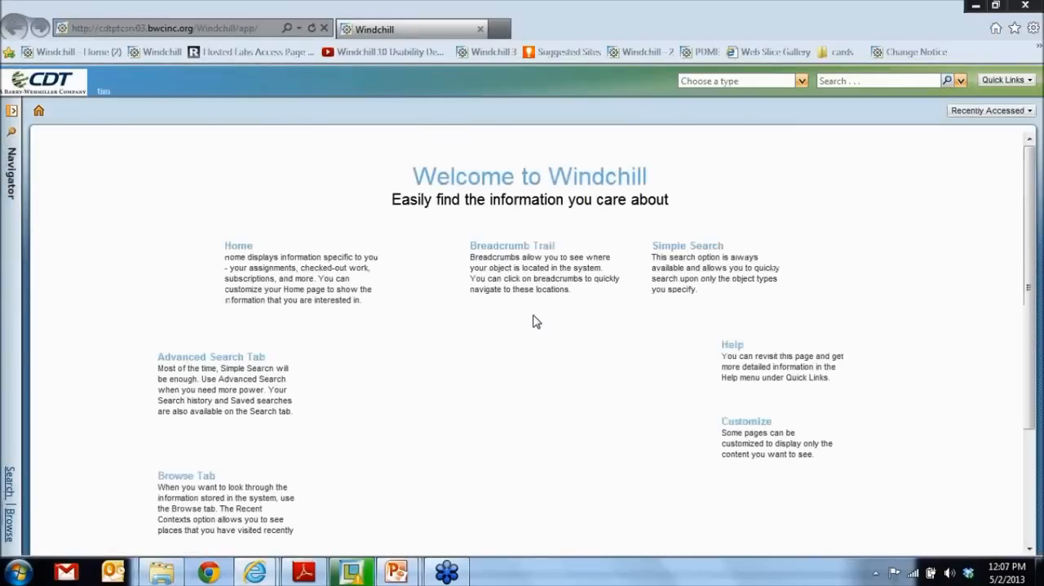
- Open the ENGINEERING folder of the GAS POWERED DRILL product and limit its contents to CAD Documents
left_click(1007, 82)
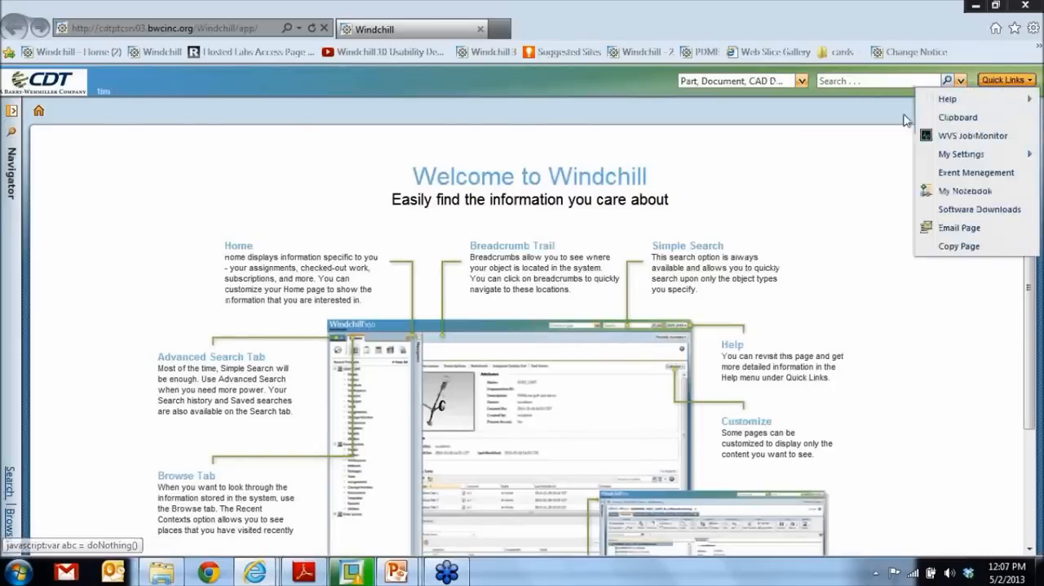
left_click(976, 111)
left_click(882, 166)
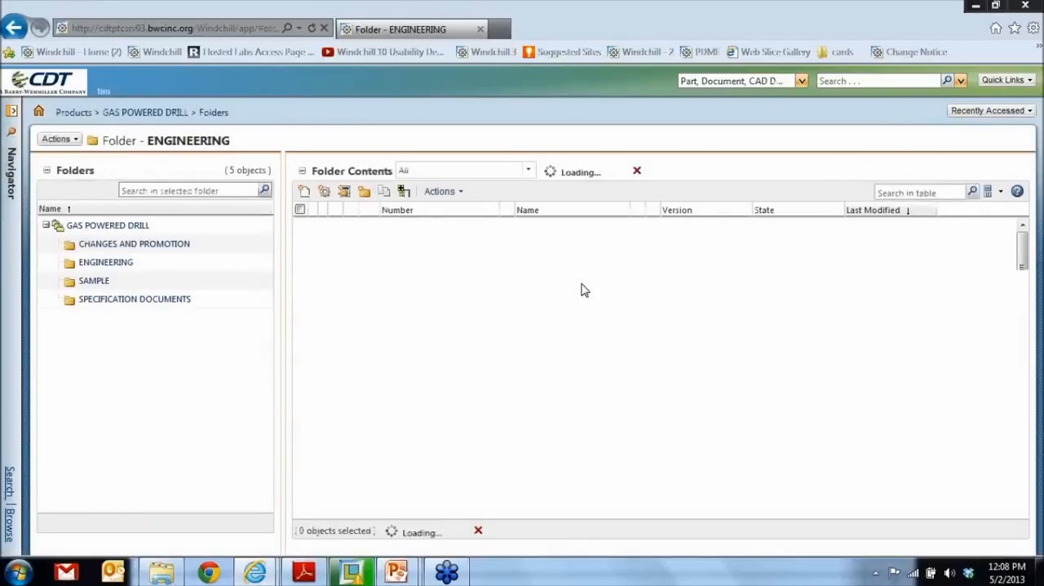
left_click(529, 170)
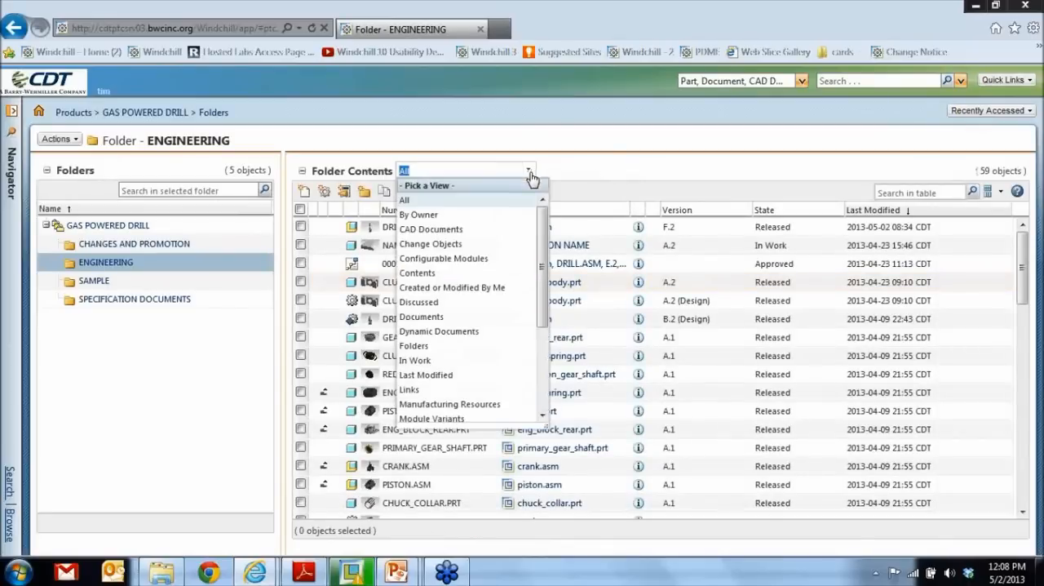
left_click(450, 232)
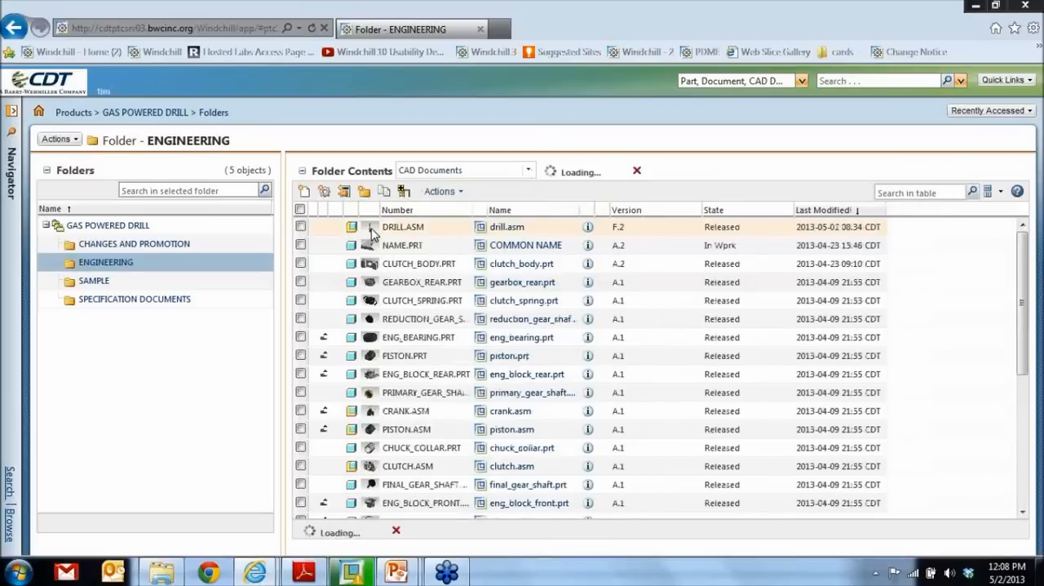
- Open drill.asm F.2 in Creo View, load the whole assembly and render it shaded with edges
left_click(370, 228)
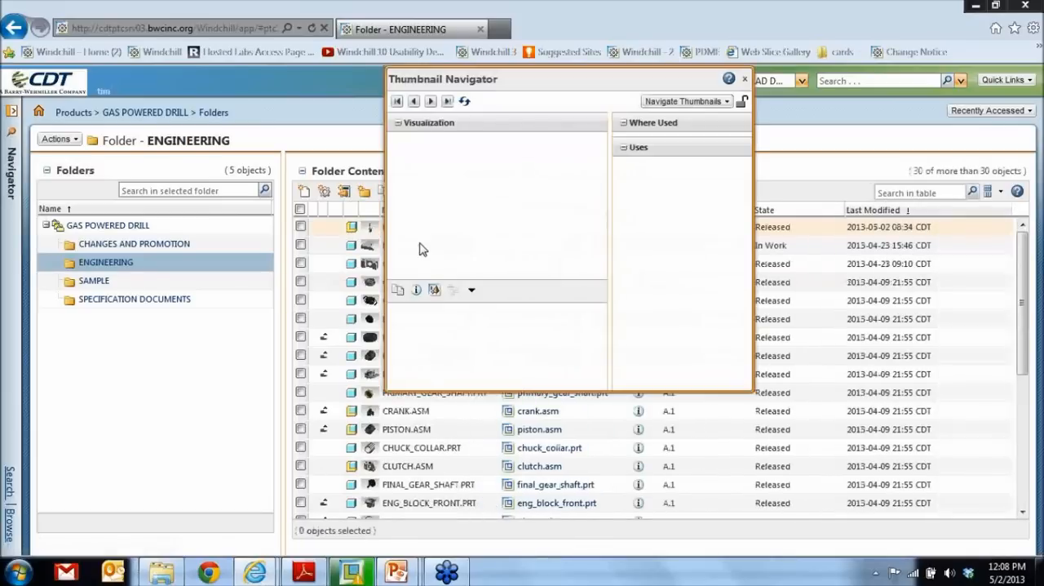
left_click(433, 291)
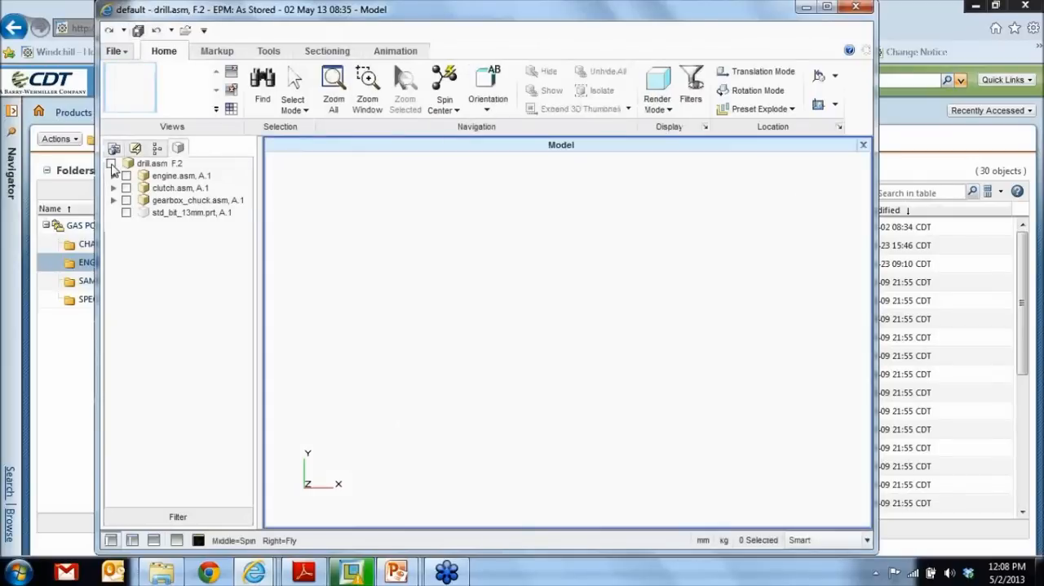
left_click(669, 110)
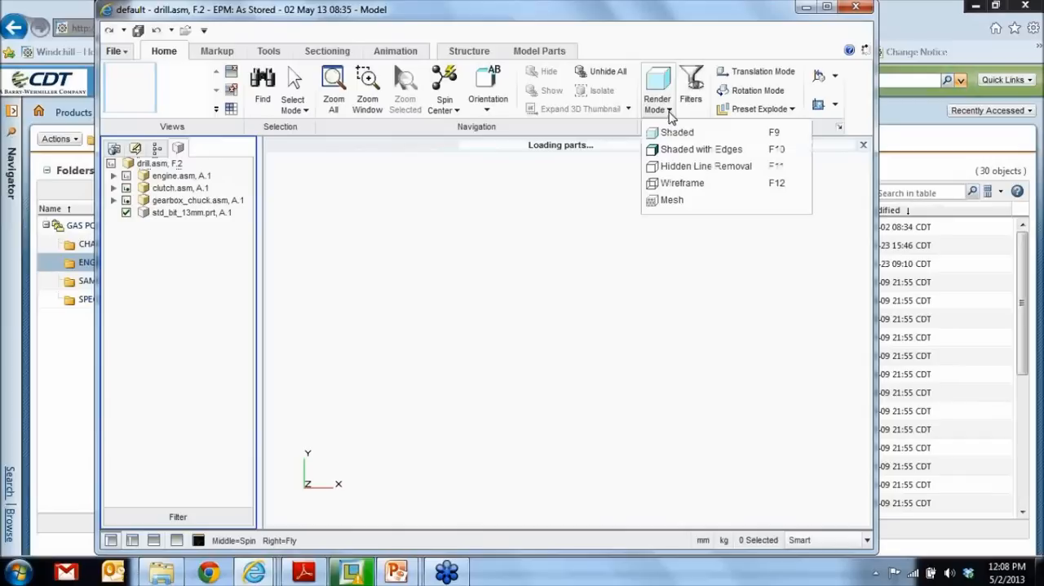
left_click(676, 149)
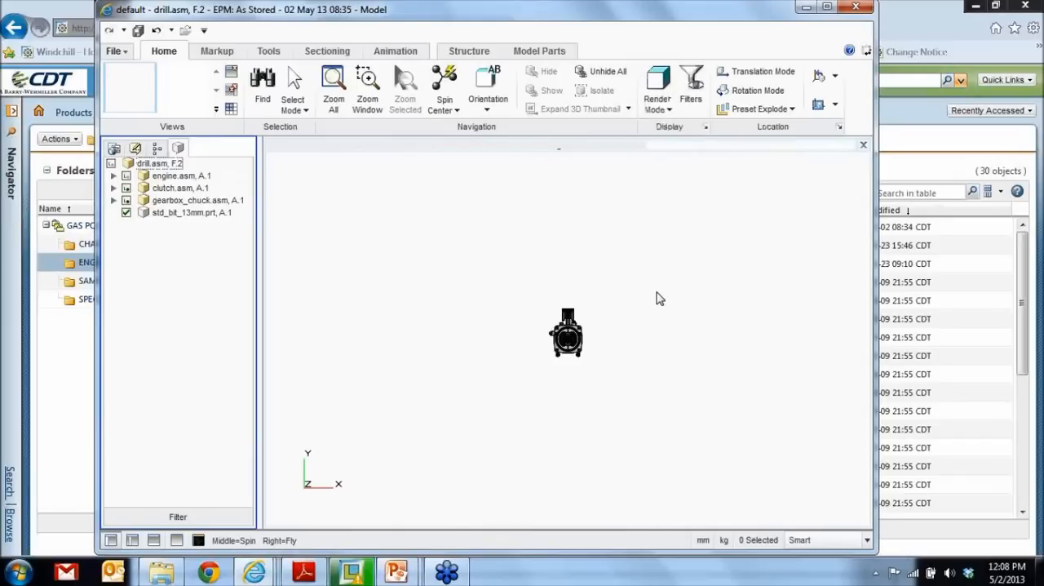
- Open the saved VIBRATION annotation set of the drill assembly
scroll(578, 337, "up", 6)
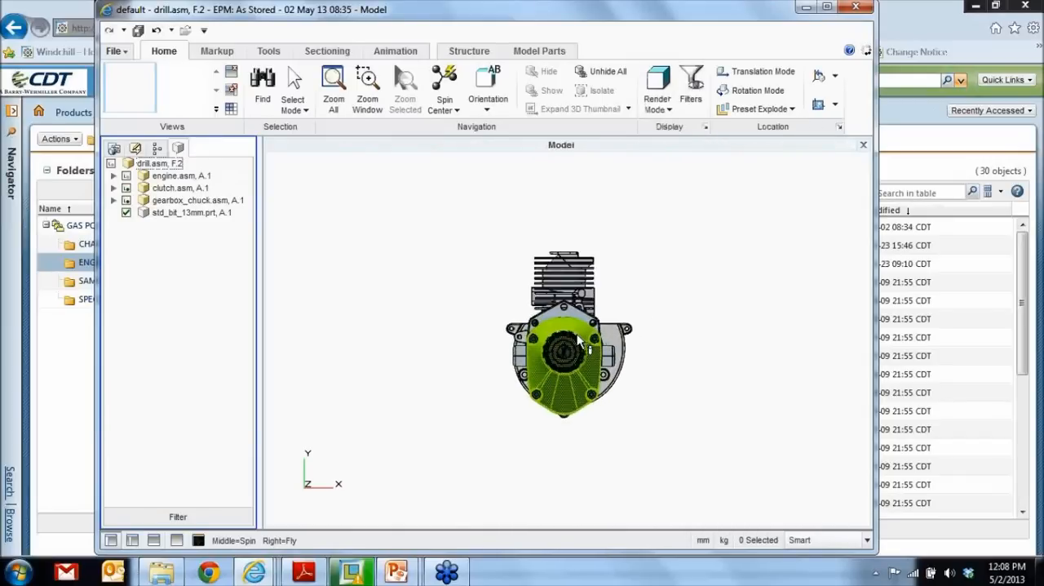
middle_click_drag(649, 309, 555, 338)
left_click(117, 151)
left_click(135, 149)
left_click(145, 214)
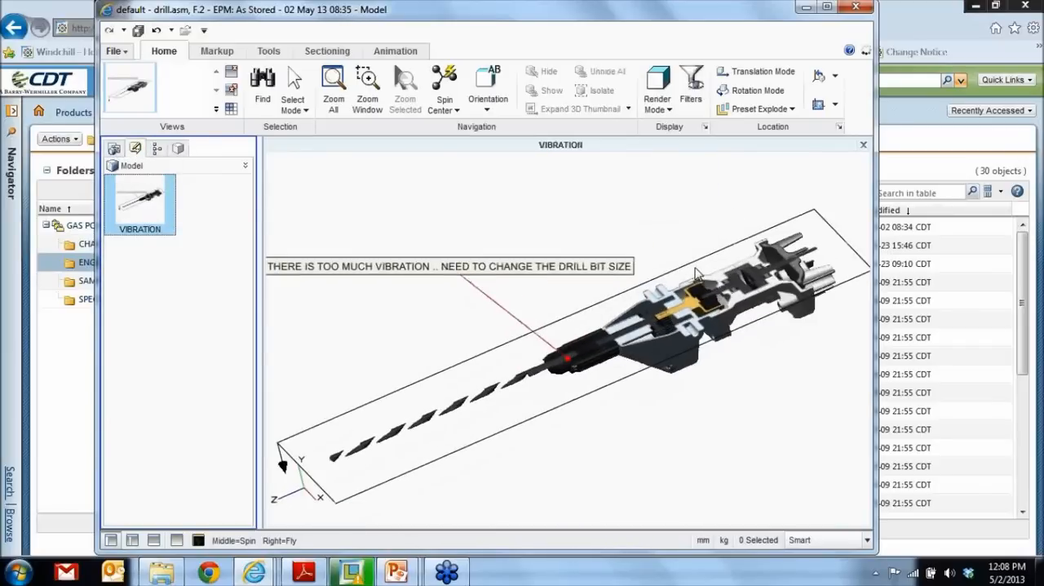
middle_click_drag(728, 380, 767, 378)
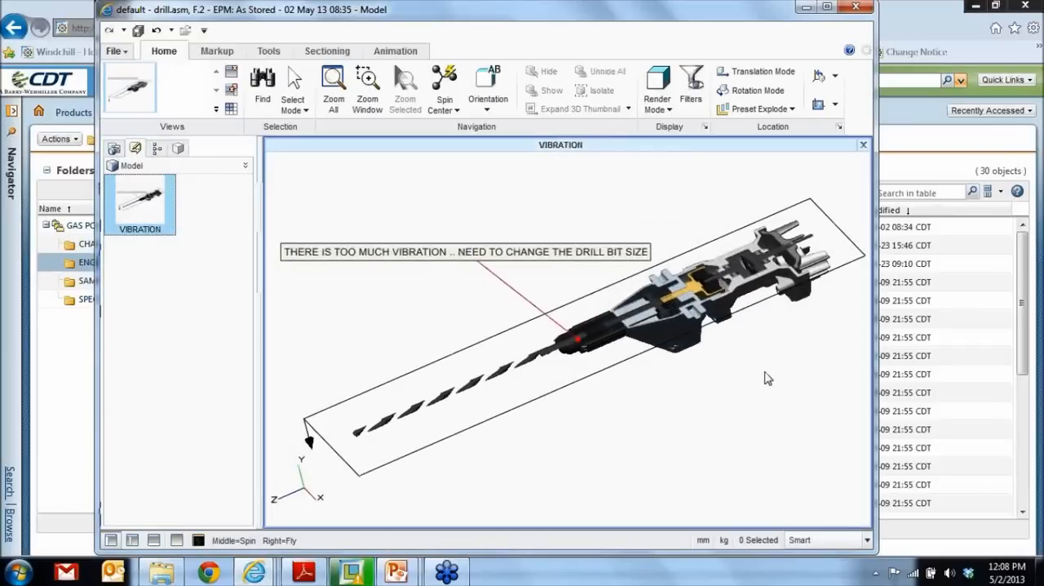
- Add a note with leader pointing at the vibration note, reading "GO AHEAD AND CREATE A PROBLEM REPORT"
left_click(217, 51)
left_click(154, 105)
left_click(184, 132)
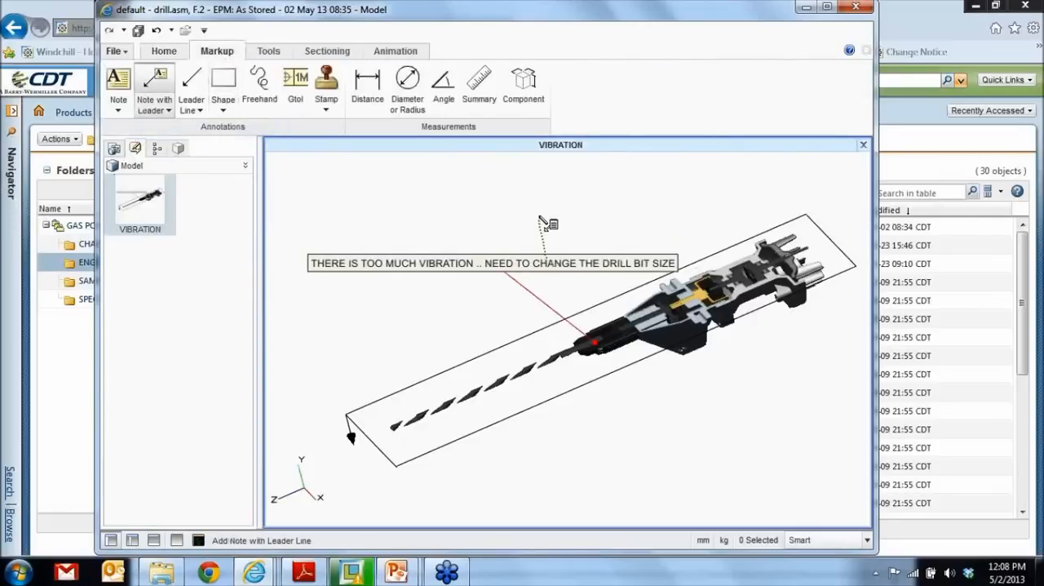
left_click(544, 223)
type("GO AHEAD ")
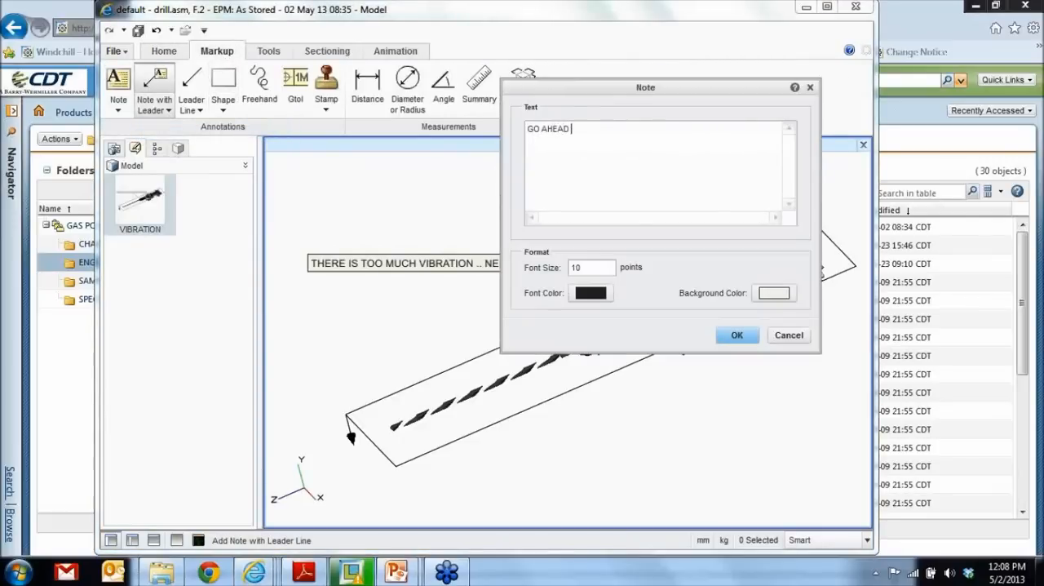
type("AND CREA")
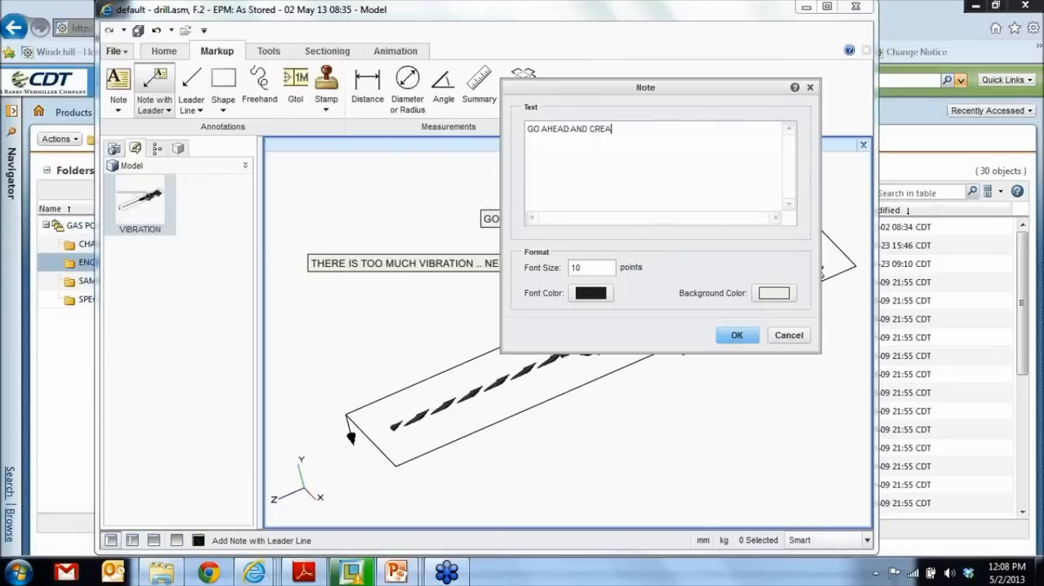
type("TE A PROBL")
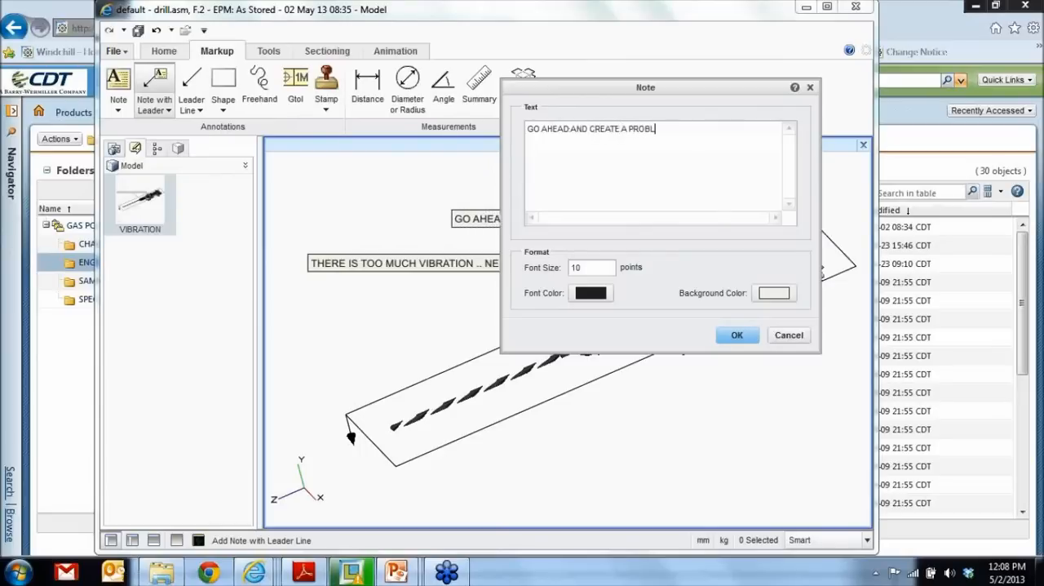
type("EM REPORT")
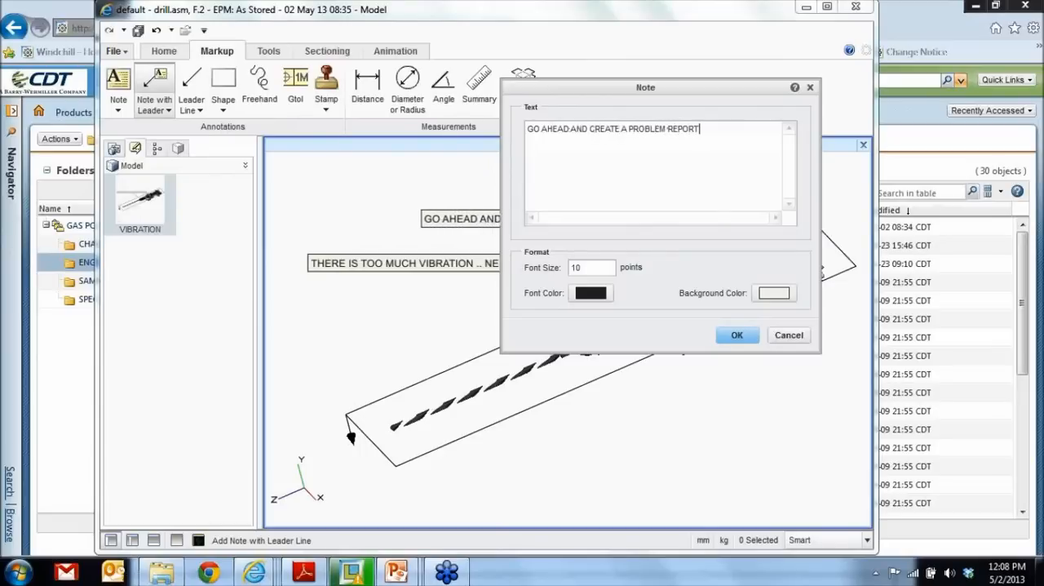
left_click(739, 339)
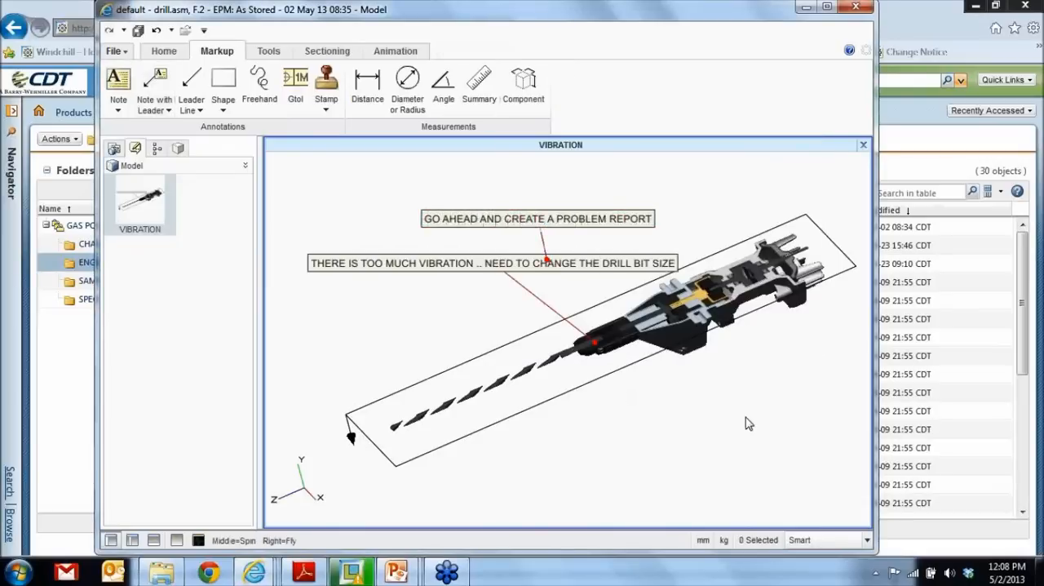
- Save the view as a new annotation set named PROB REPORT with the section included, and close Creo View
left_click(117, 51)
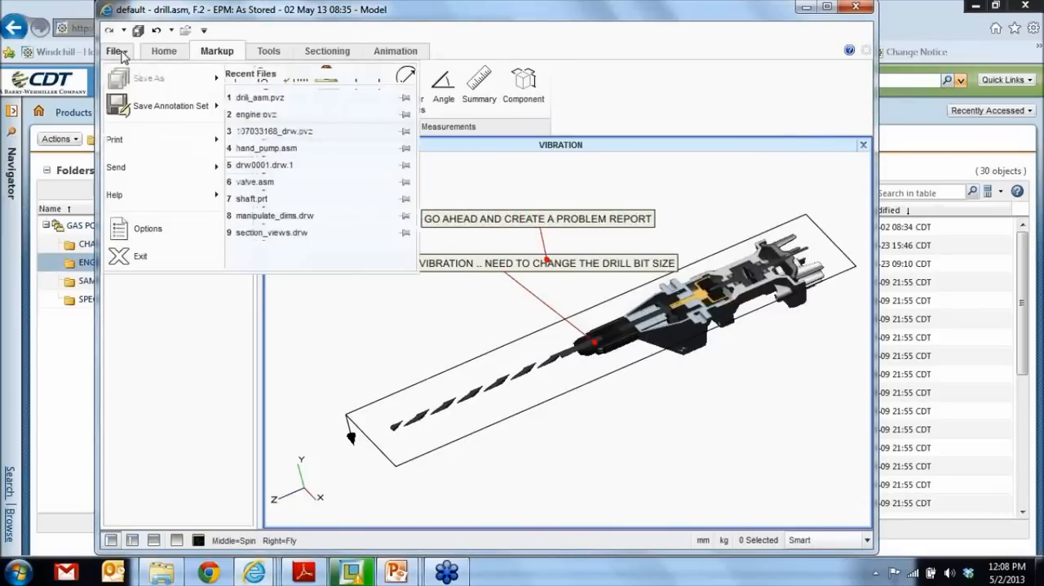
mouse_move(222, 110)
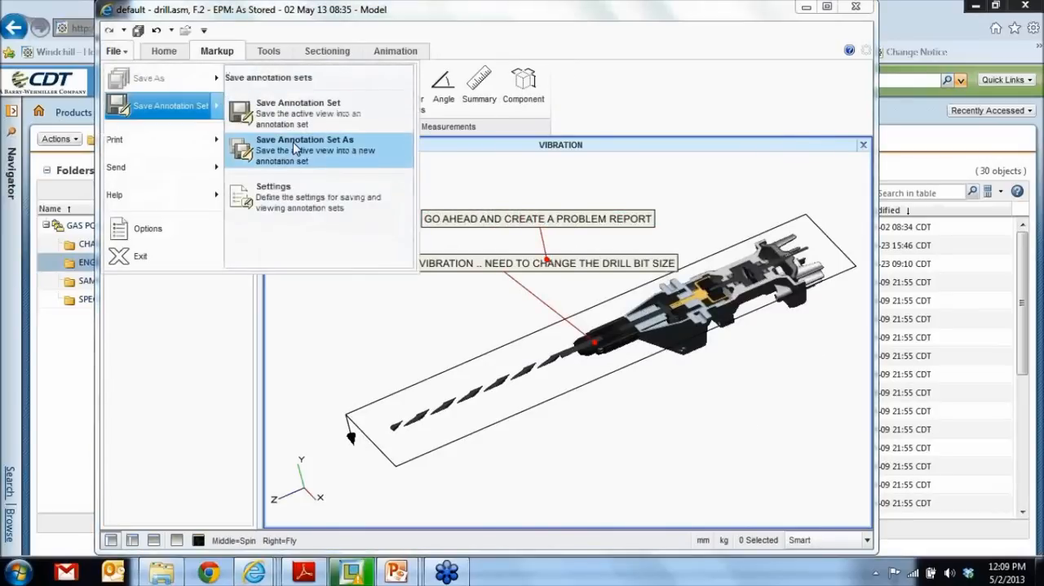
left_click(293, 142)
type("F")
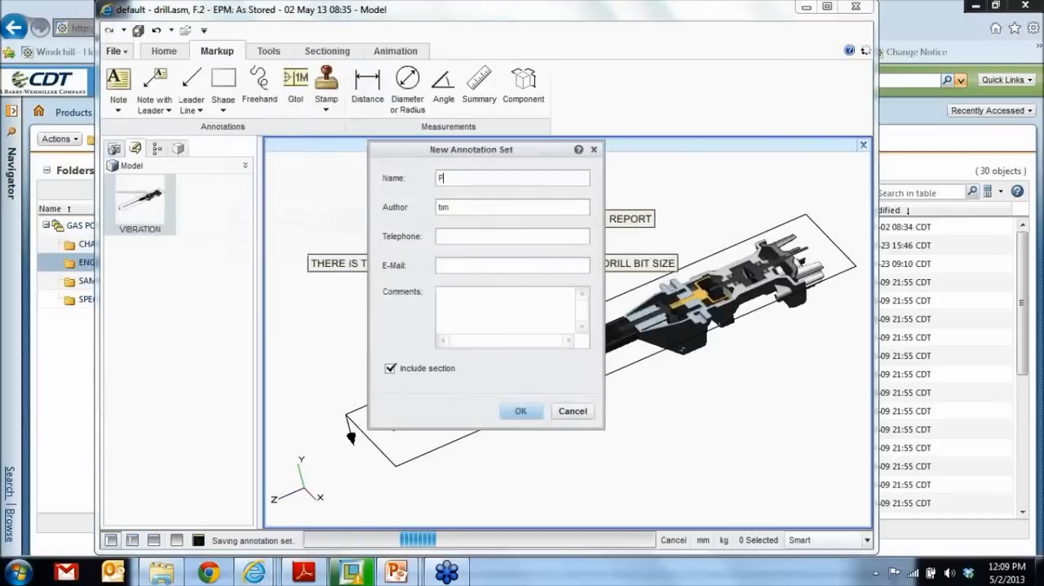
type("ROB REPORT")
left_click(525, 412)
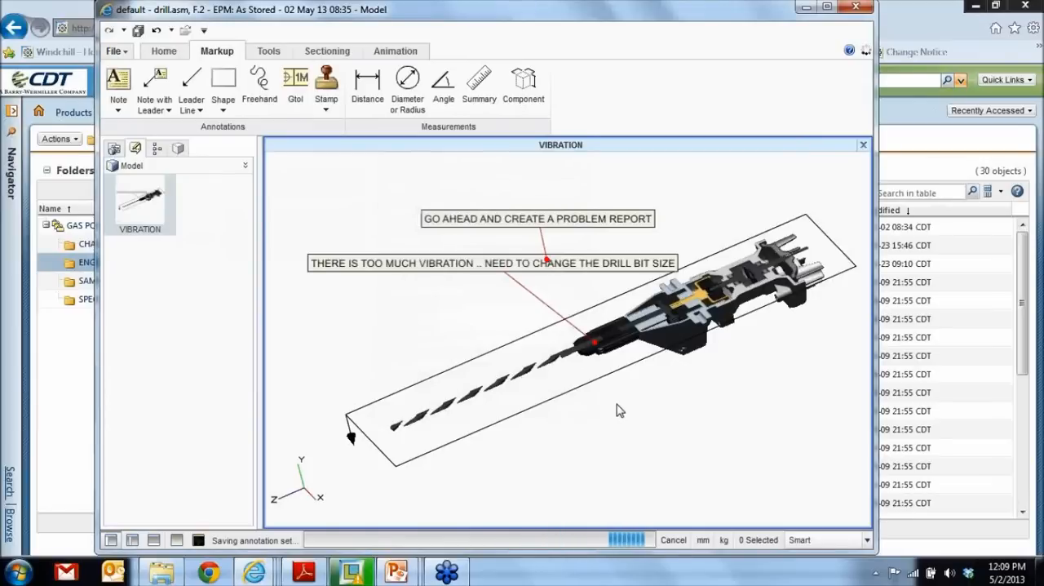
mouse_move(477, 316)
middle_mouse_down()
mouse_move(490, 306)
mouse_move(503, 320)
mouse_move(475, 308)
middle_mouse_up()
left_click(859, 8)
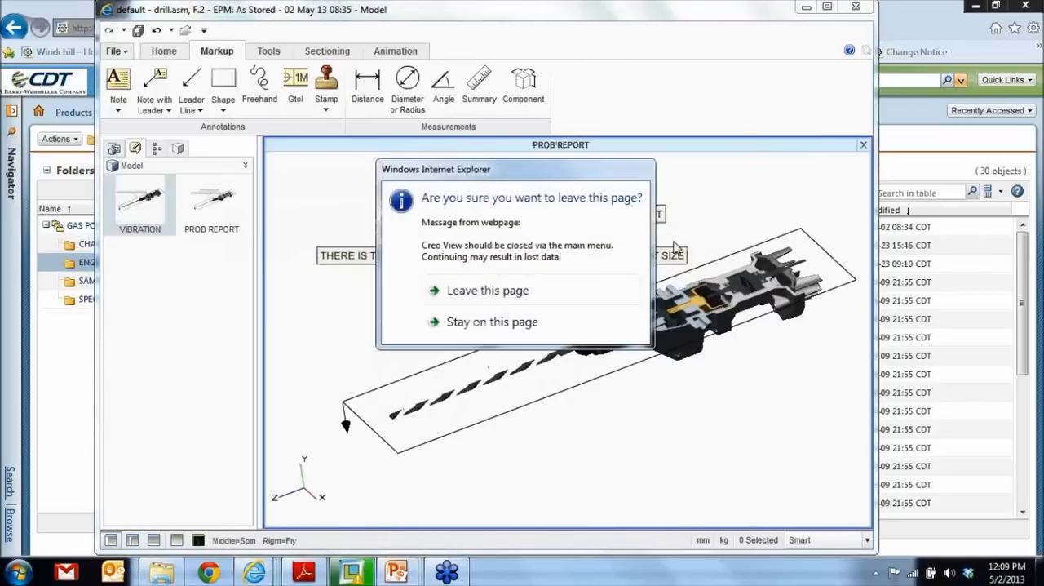
left_click(534, 298)
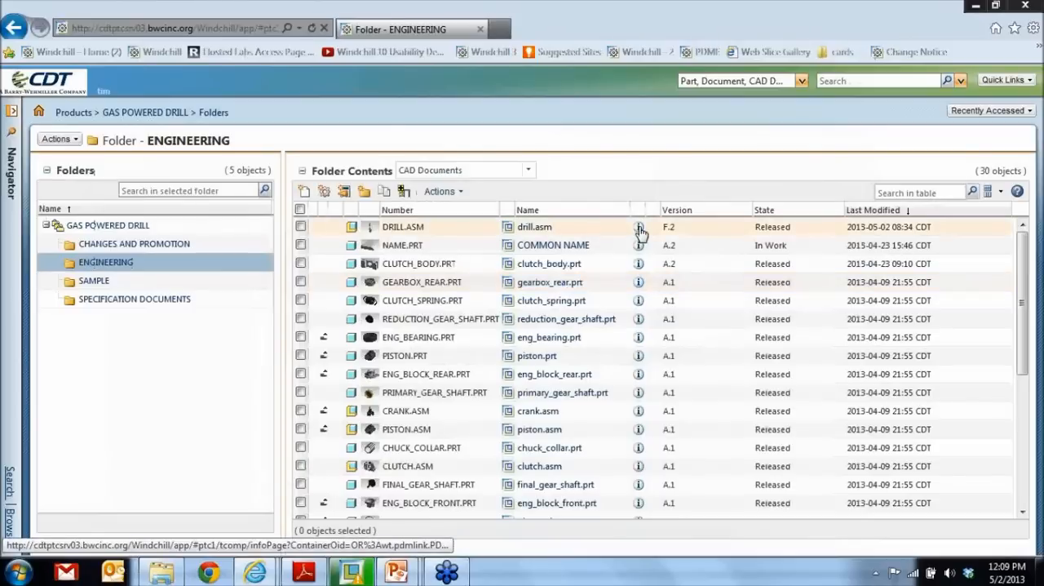
- Examine the VIBRATION and PROB REPORT annotation sets and their lock owner in the content details of drill.asm
left_click(640, 230)
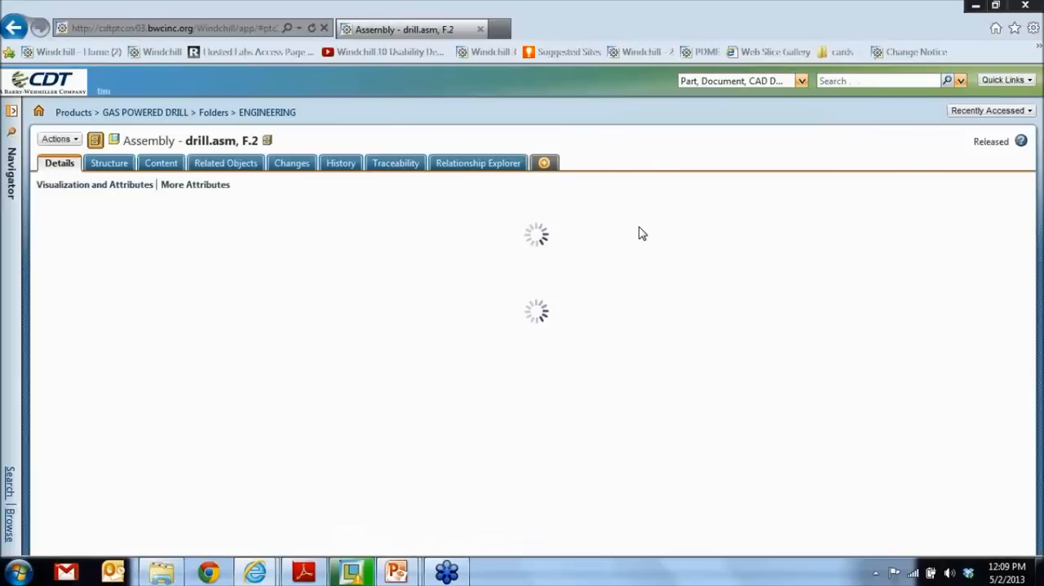
left_click(168, 164)
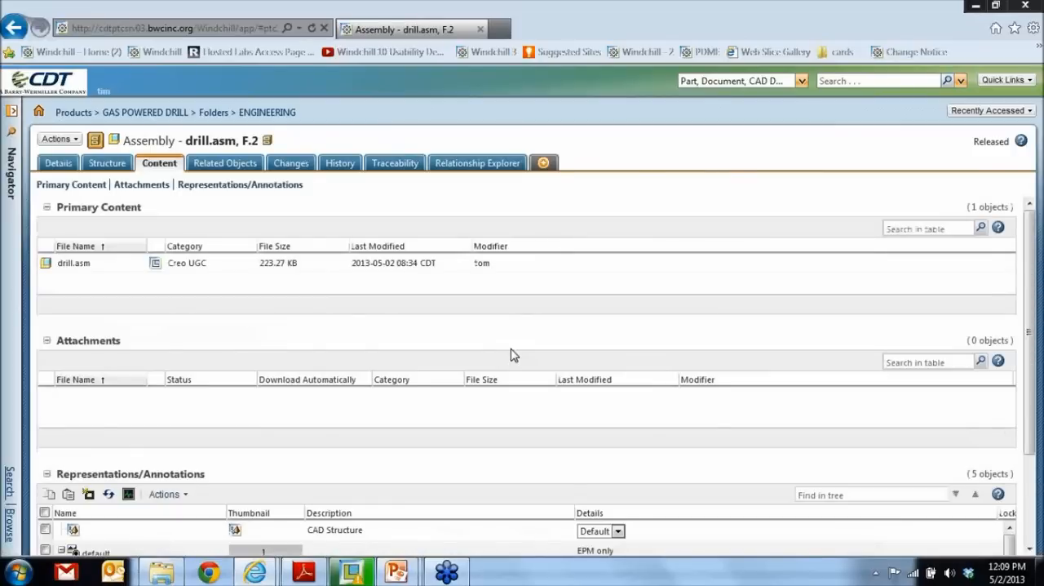
scroll(513, 355, "down", 3)
scroll(512, 426, "down", 1)
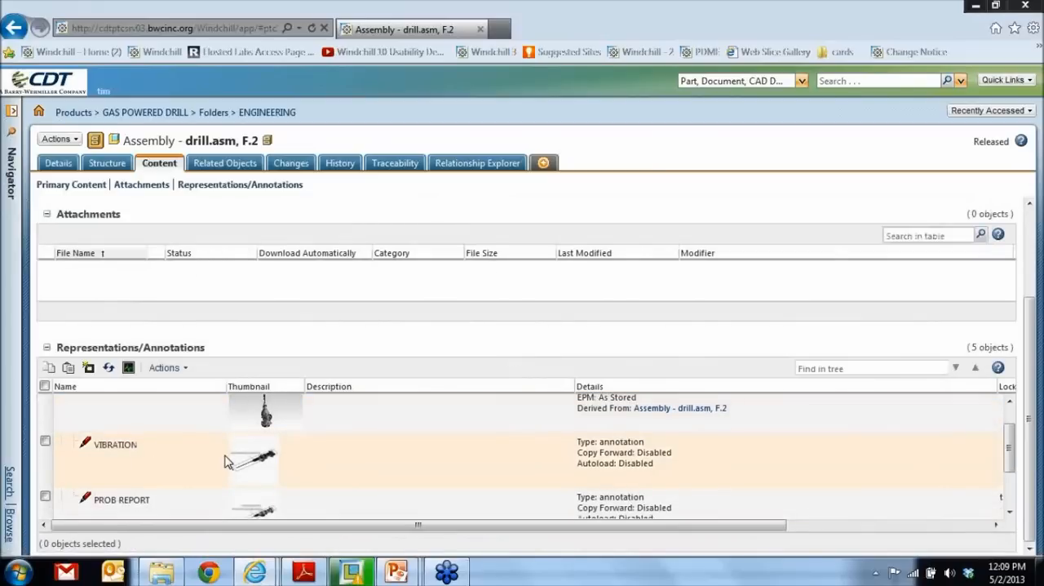
scroll(227, 460, "down", 1)
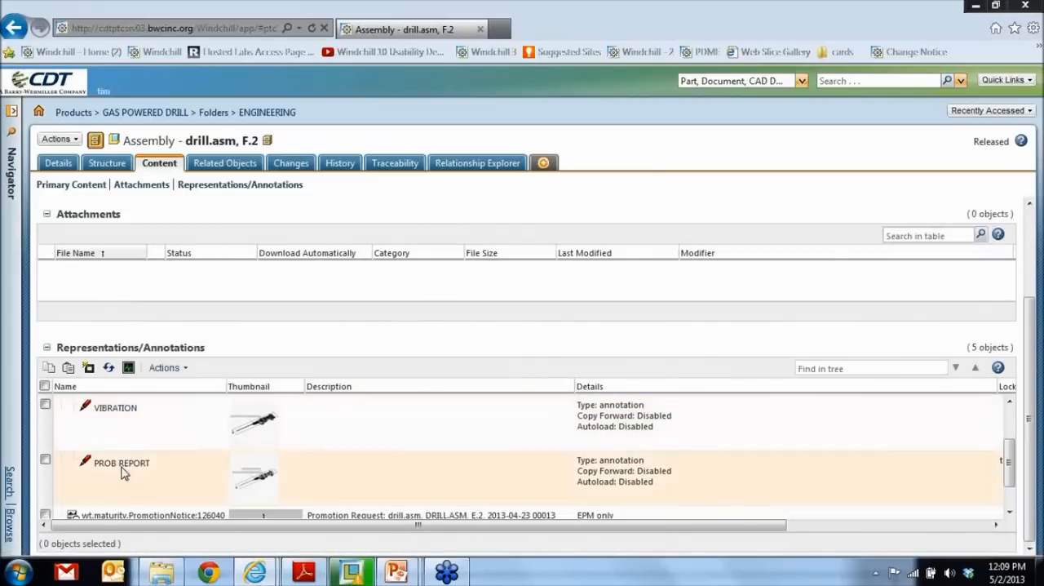
left_click_drag(412, 527, 567, 527)
left_click_drag(726, 528, 600, 535)
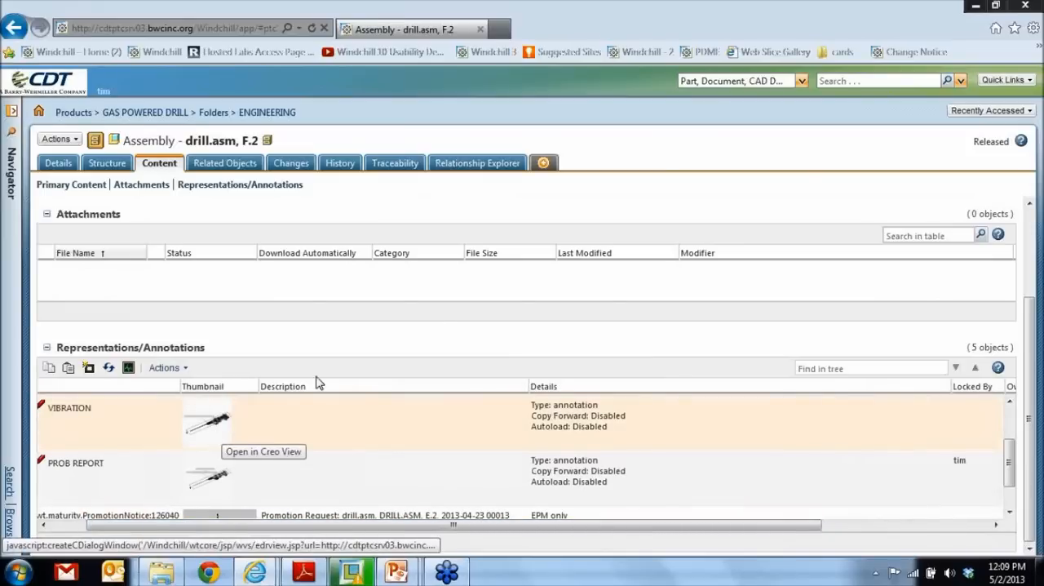
- Close the second reviewer's browser session and refresh the ENGINEERING folder in the original session
left_click(1024, 6)
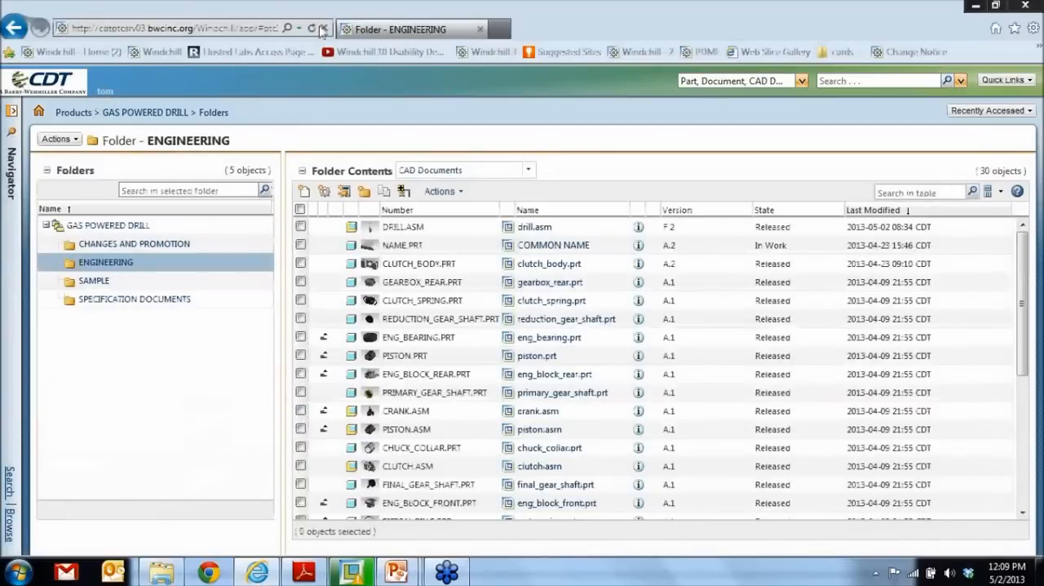
left_click(311, 29)
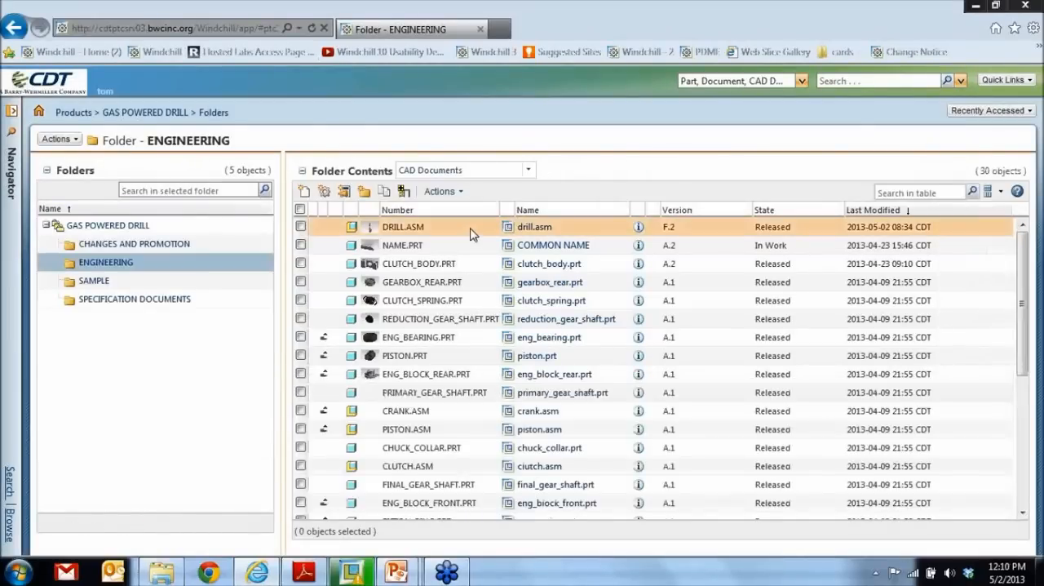
- Start a new problem report for DRILL.ASM, name it "Drill Vibration Problem" and fill in the requester's name
right_click(471, 234)
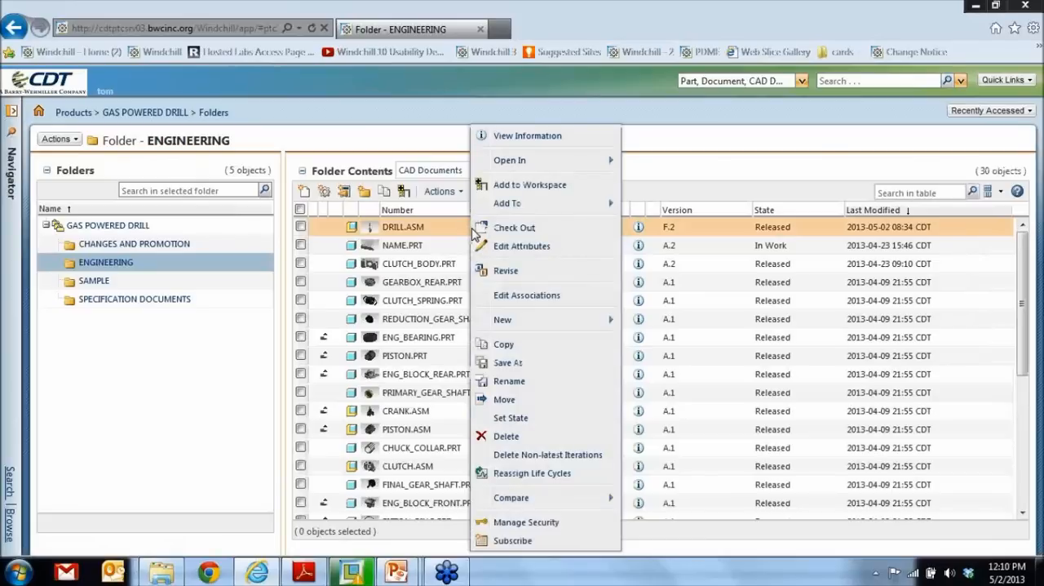
mouse_move(601, 320)
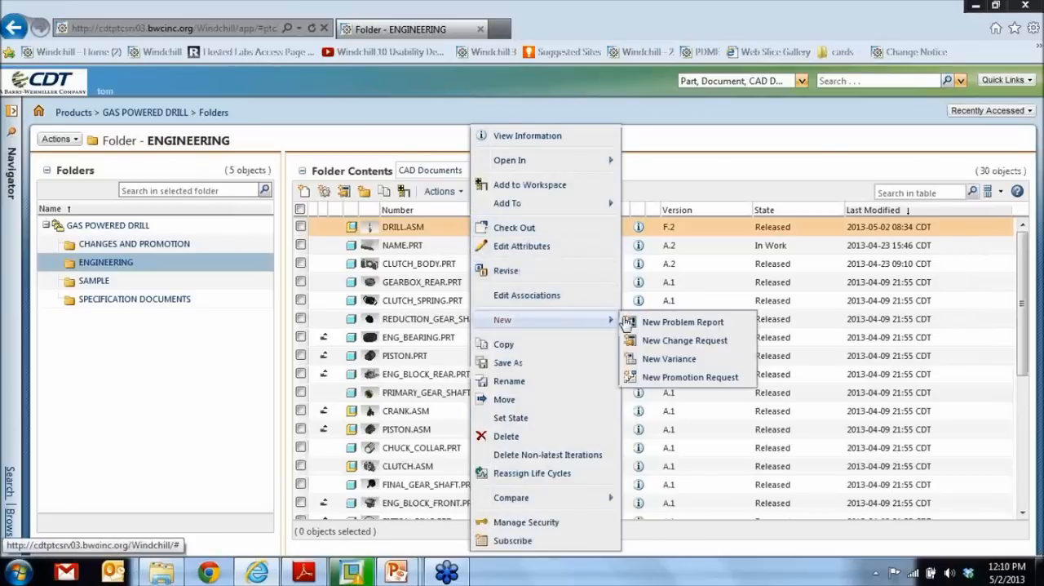
left_click(670, 323)
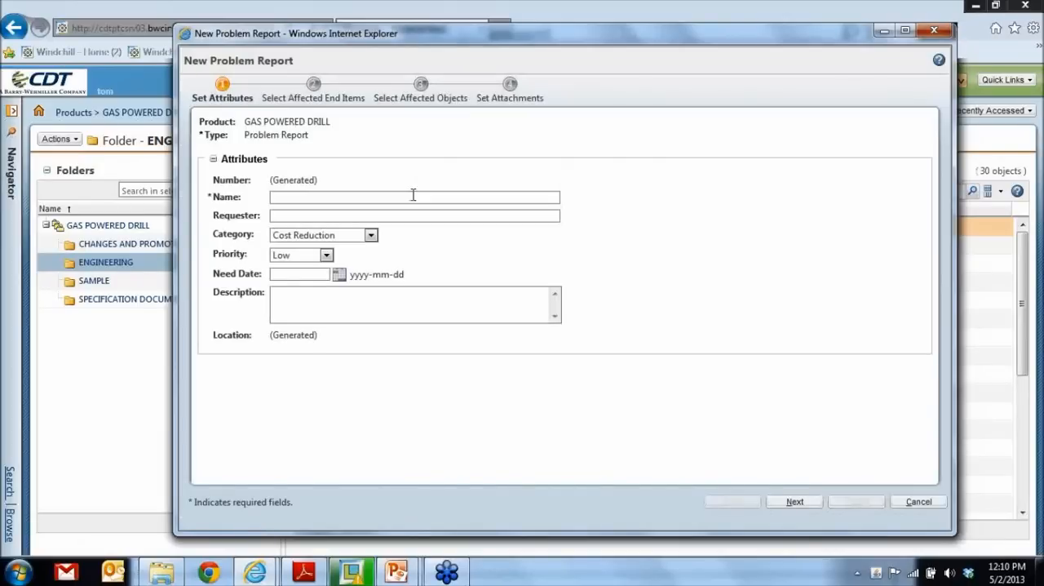
left_click(413, 197)
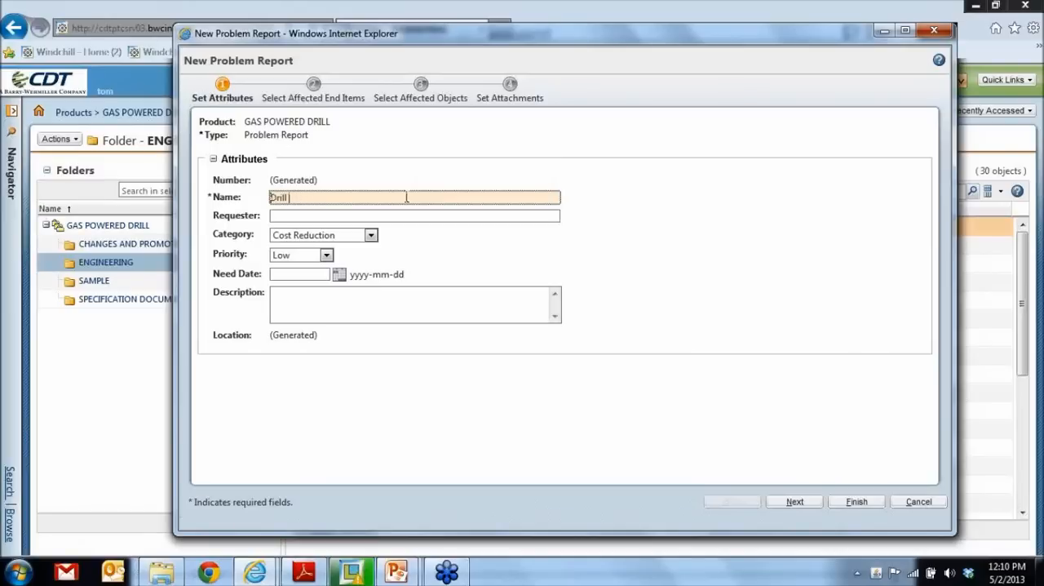
type("br")
left_click(385, 217)
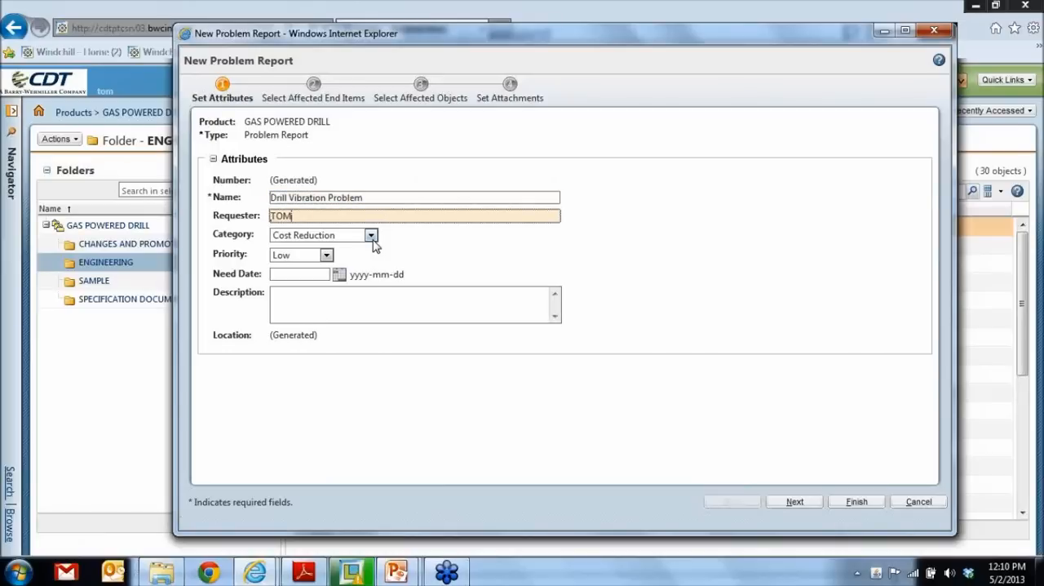
- Set the report's category to Design Issue, its priority to Medium and its need date to 2013-05-31
left_click(371, 235)
left_click(341, 260)
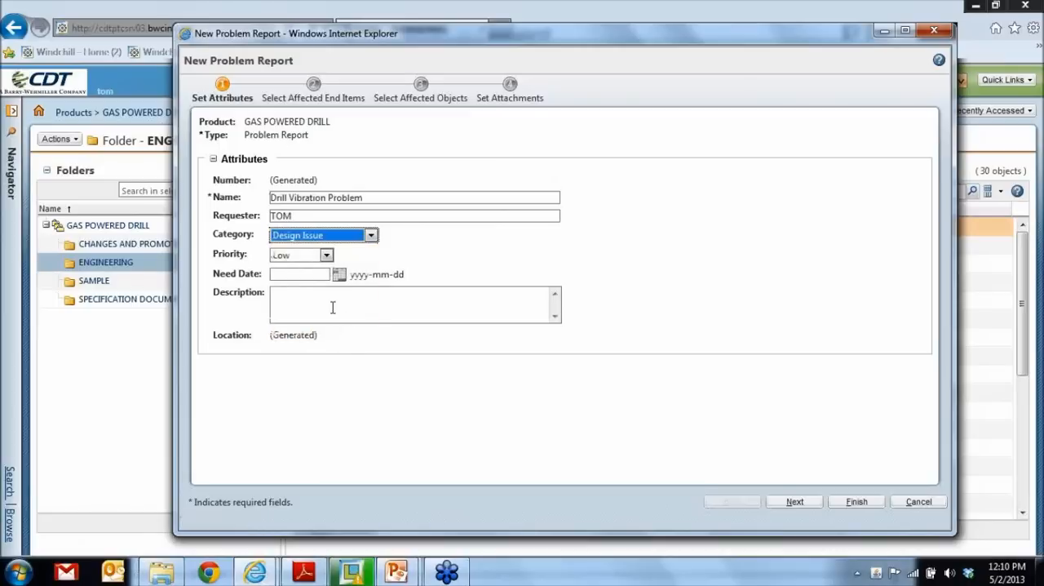
left_click(326, 255)
left_click(310, 301)
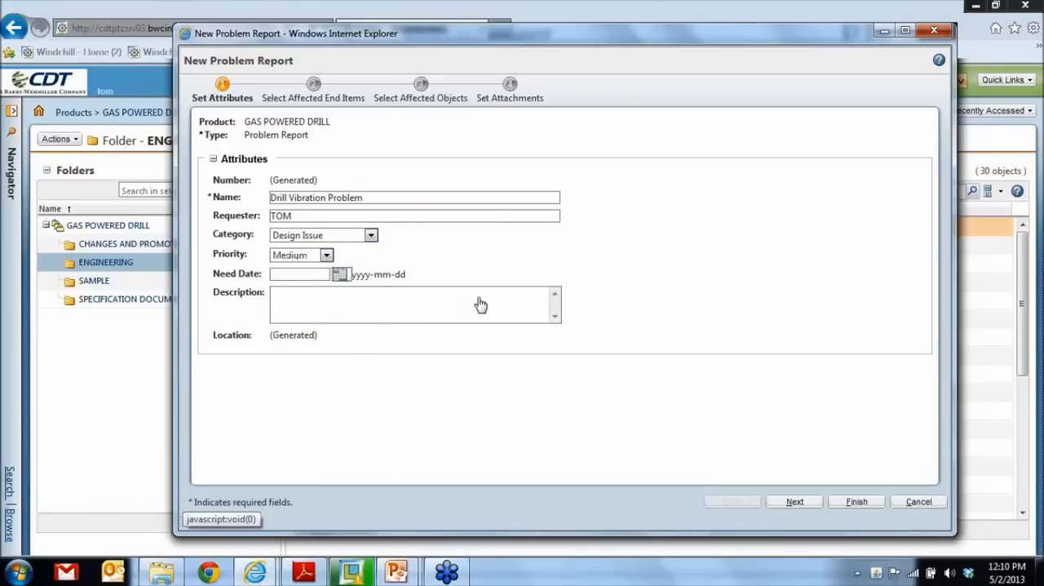
left_click(501, 445)
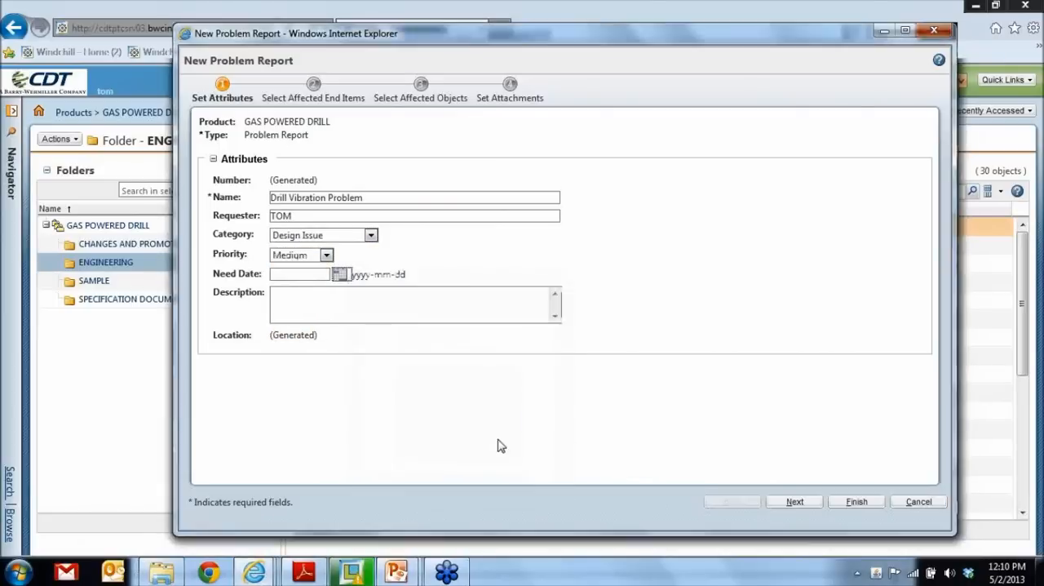
- Enter the report description "CHANGE THE DRILL BIT SIZE" and continue to the affected end items
left_click(410, 304)
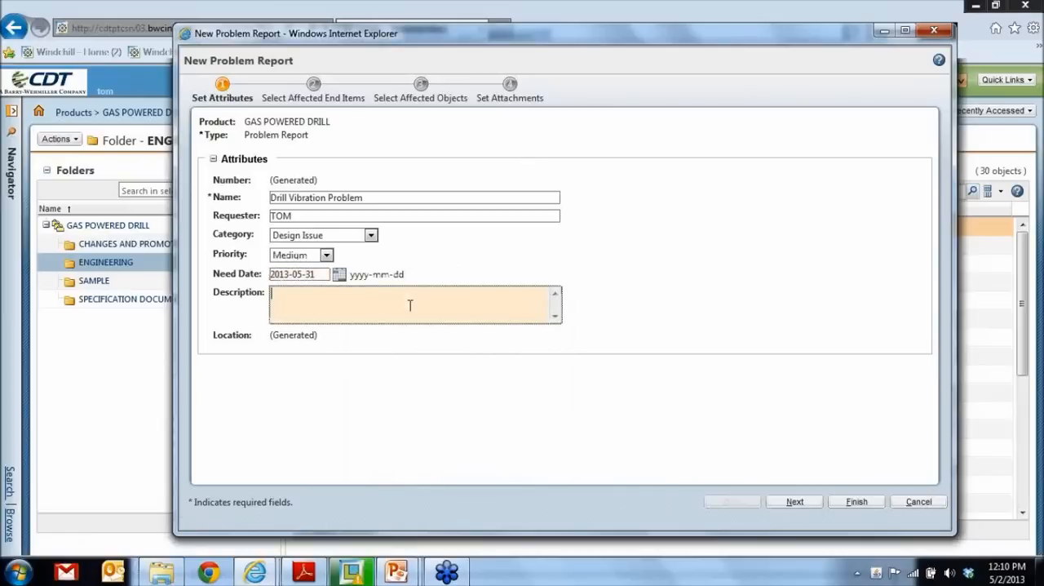
type("CHANGE THE DRILL B")
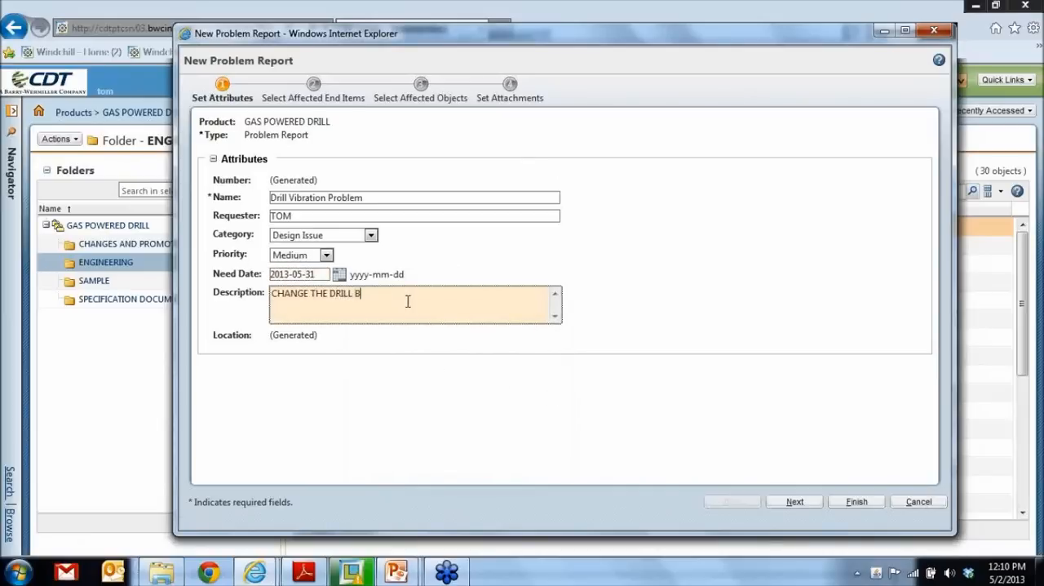
type("IT SIZER")
left_click(798, 501)
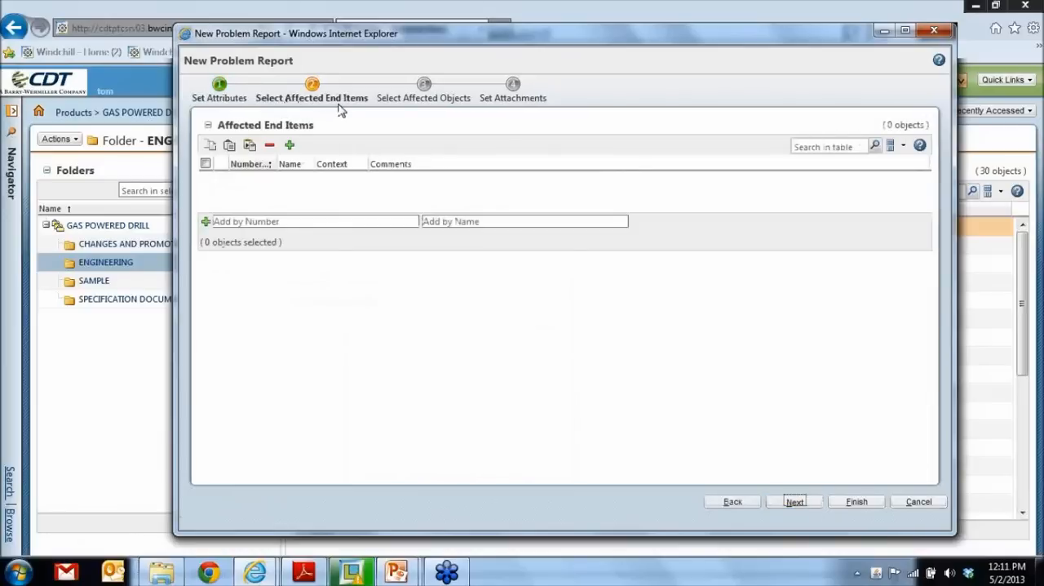
- Add DRILL.ASM to the problem report as an affected end item
left_click(290, 145)
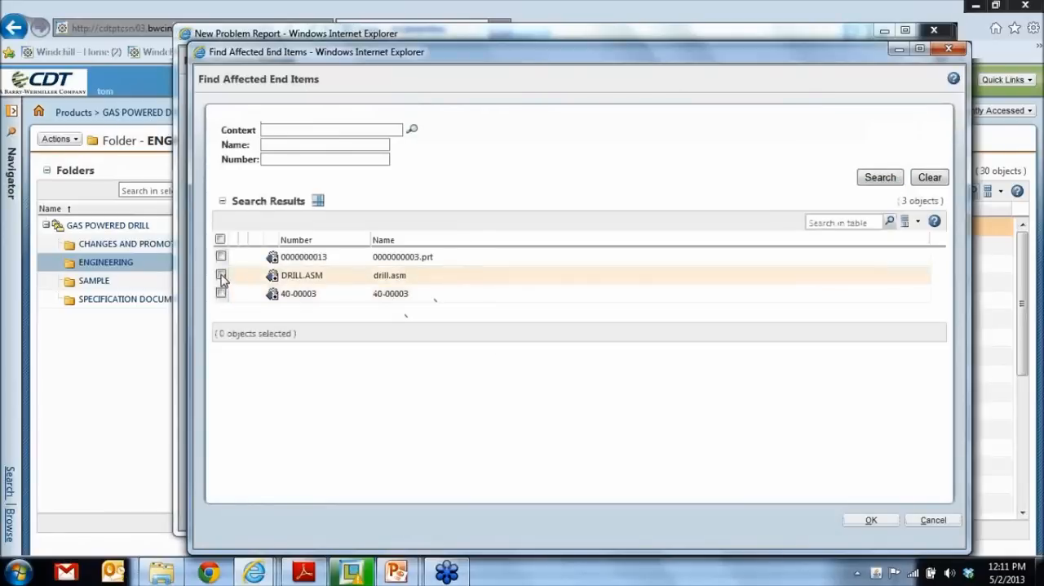
left_click(220, 275)
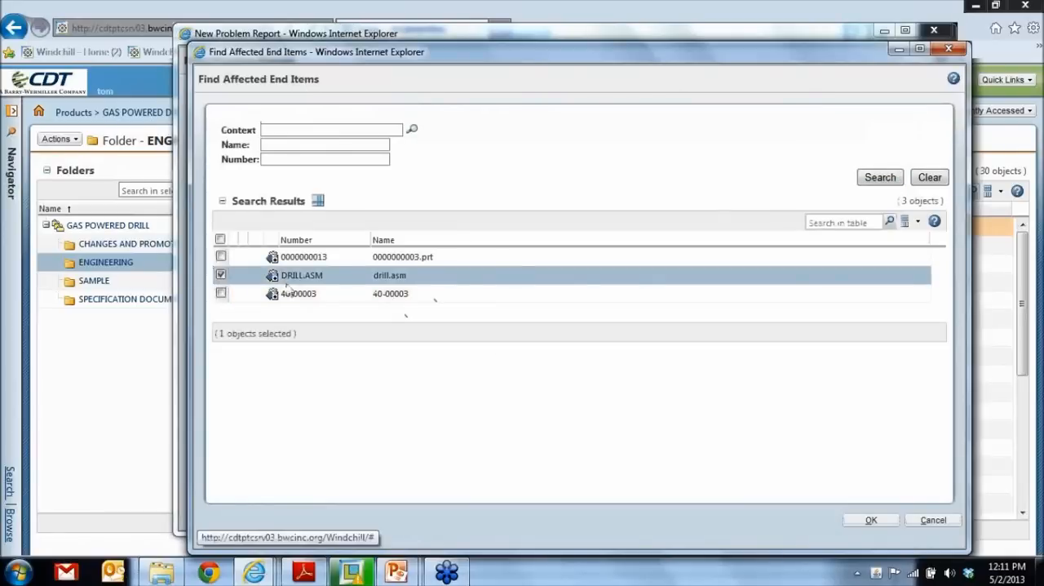
left_click(872, 521)
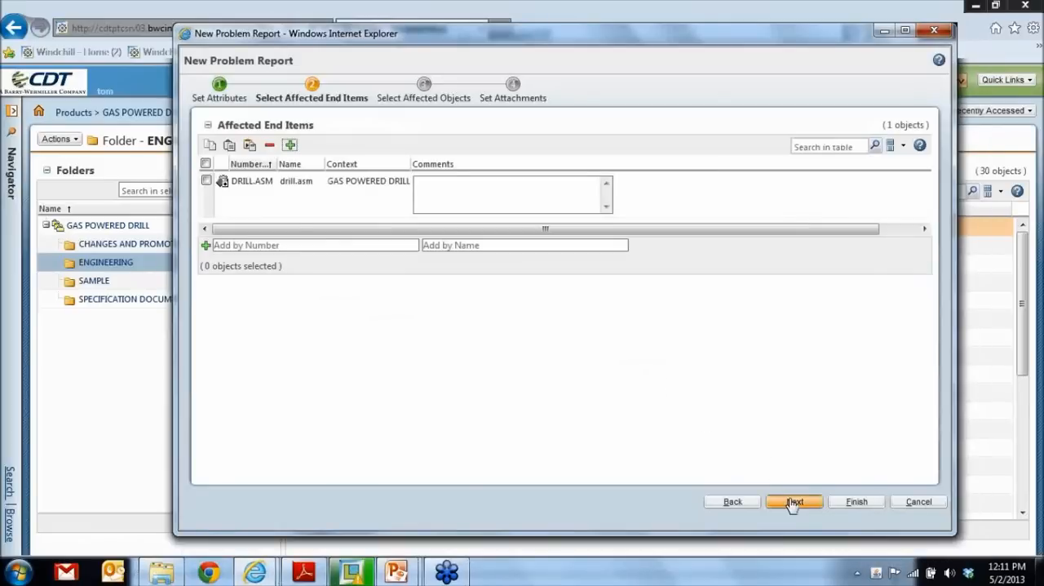
- Keep DRILL.ASM as the affected object, leave the attachments empty, and finish the problem report by submitting it immediately
left_click(794, 502)
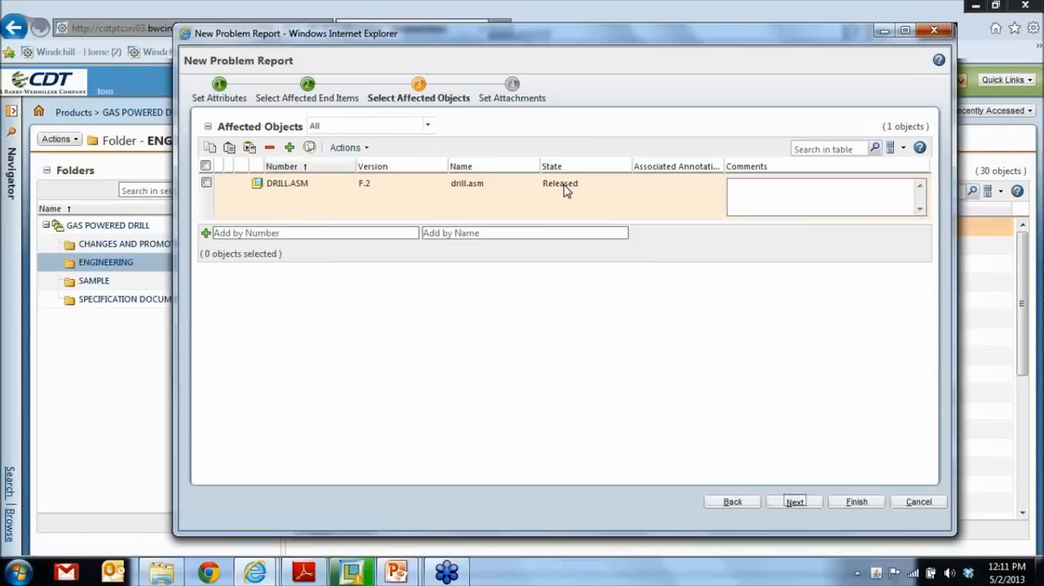
left_click(795, 503)
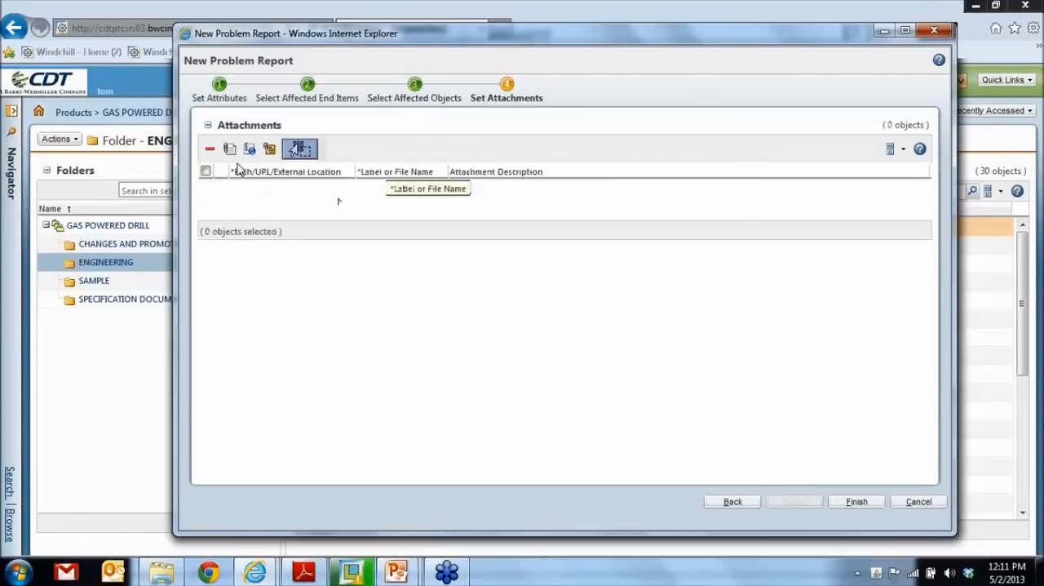
left_click(856, 502)
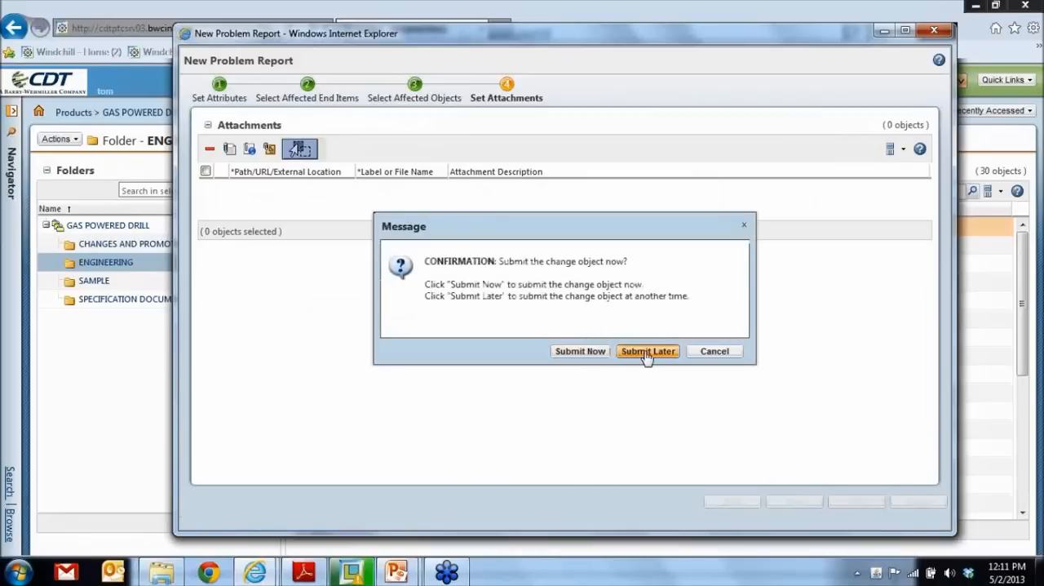
left_click(581, 352)
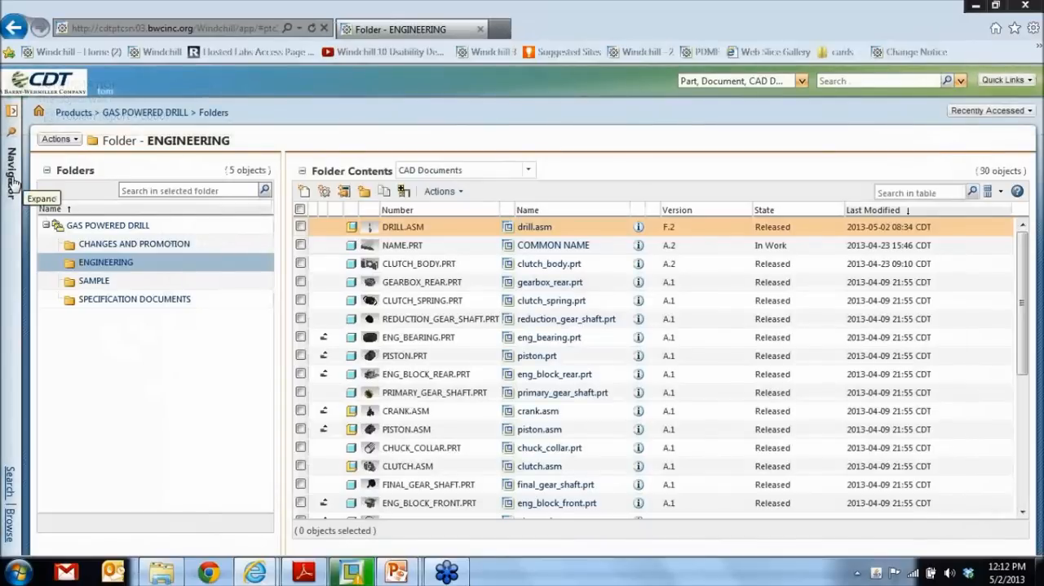
- Examine the GAS POWERED DRILL team page to see who is assigned to the Change Admin roles
left_click(11, 184)
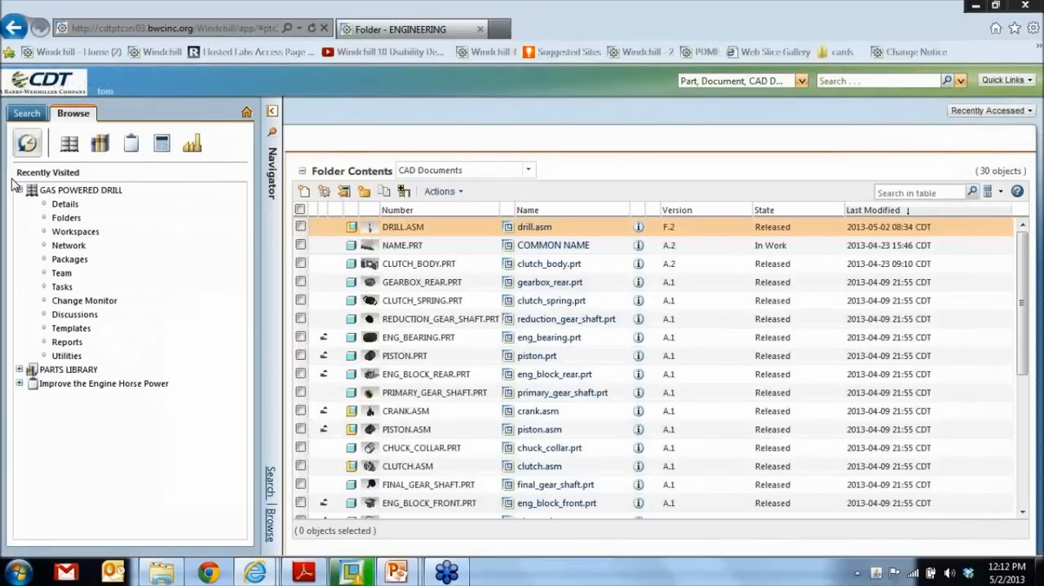
left_click(213, 294)
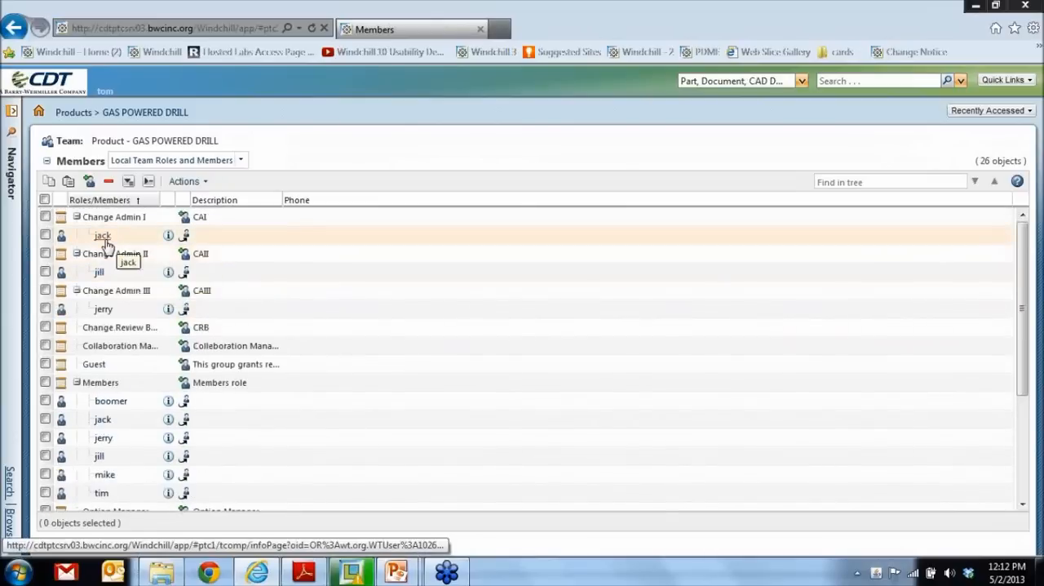
- Start a separate browser session and log in to Windchill as the Change Admin I member with the username and account password
key("alt")
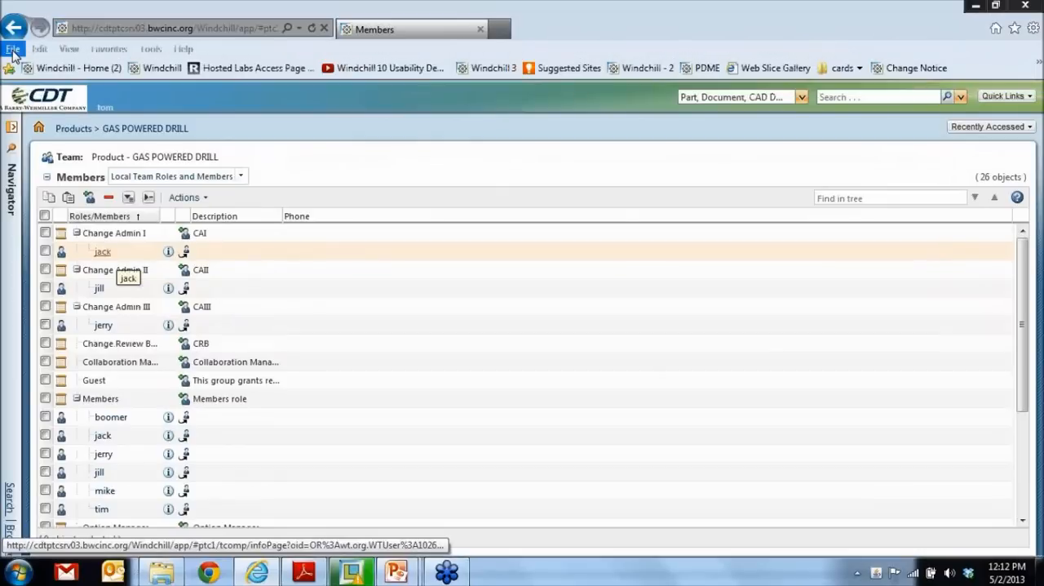
left_click(13, 50)
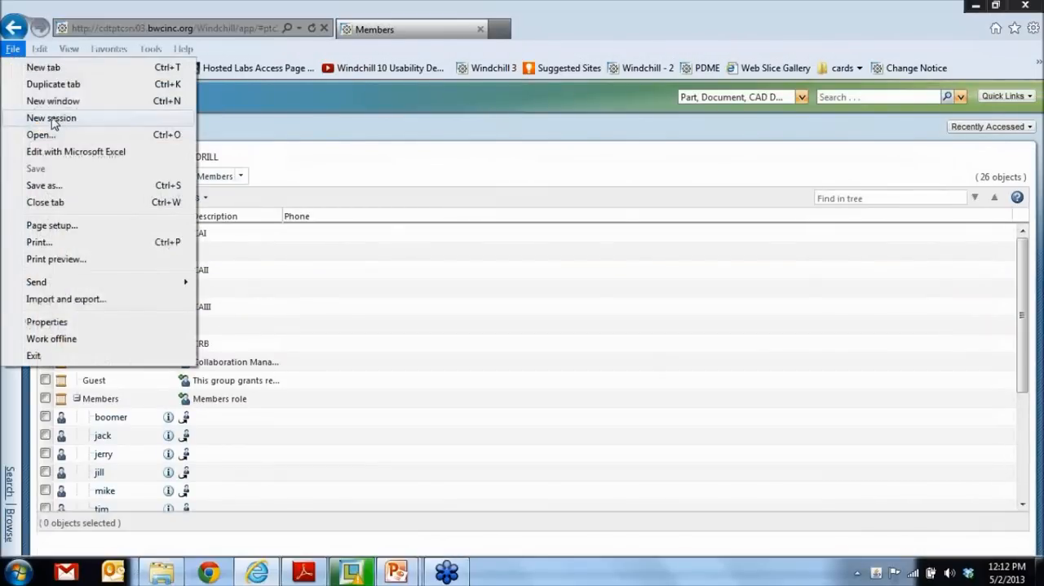
left_click(52, 118)
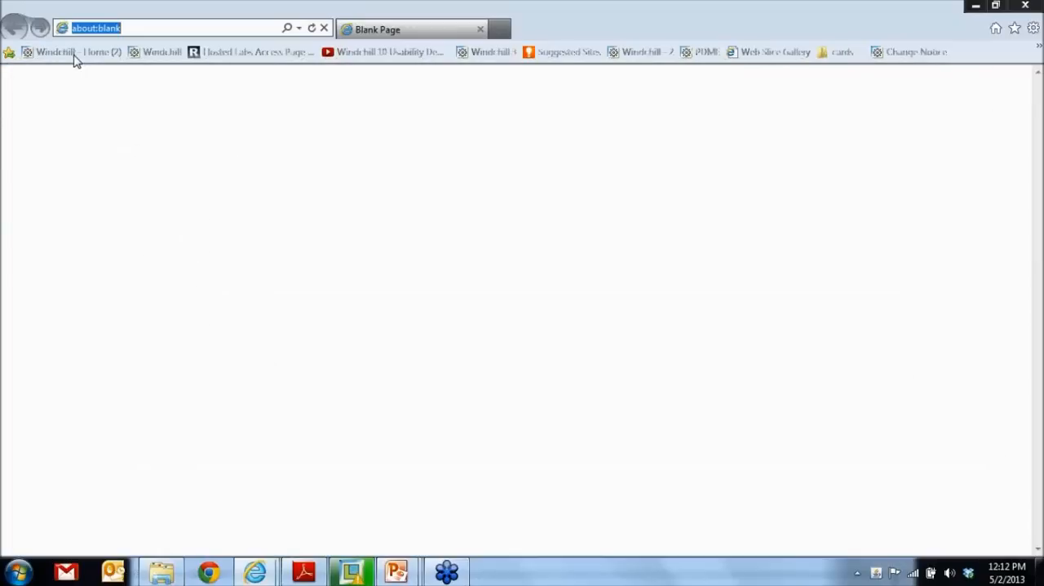
left_click(494, 53)
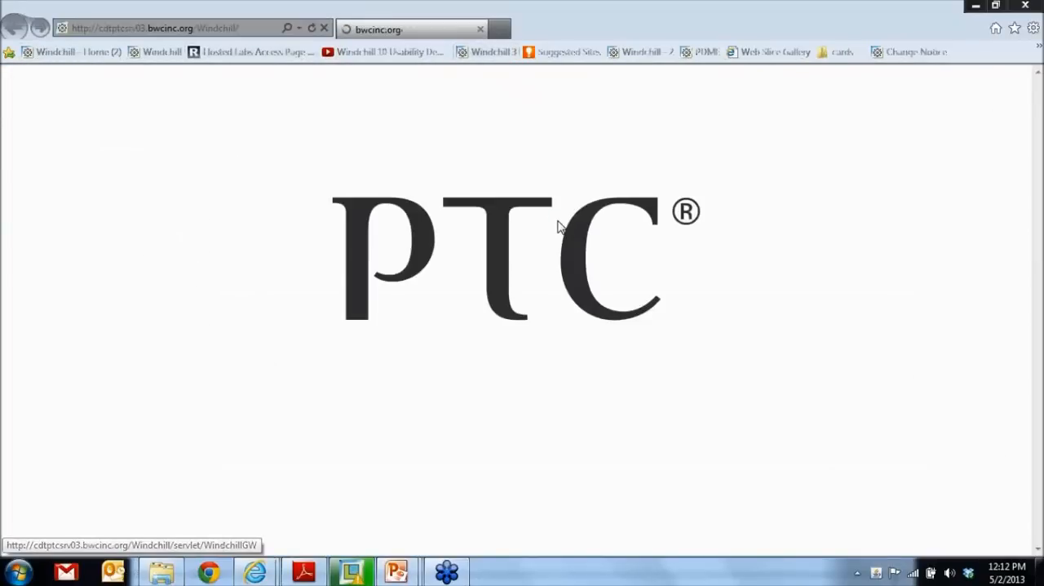
type("jack")
key("Tab")
type("***")
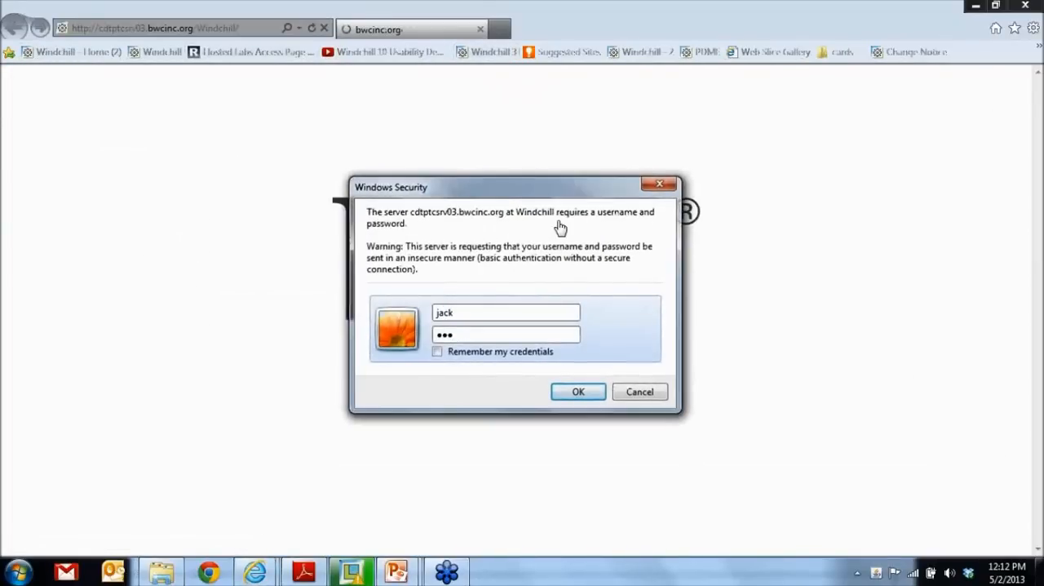
key("Return")
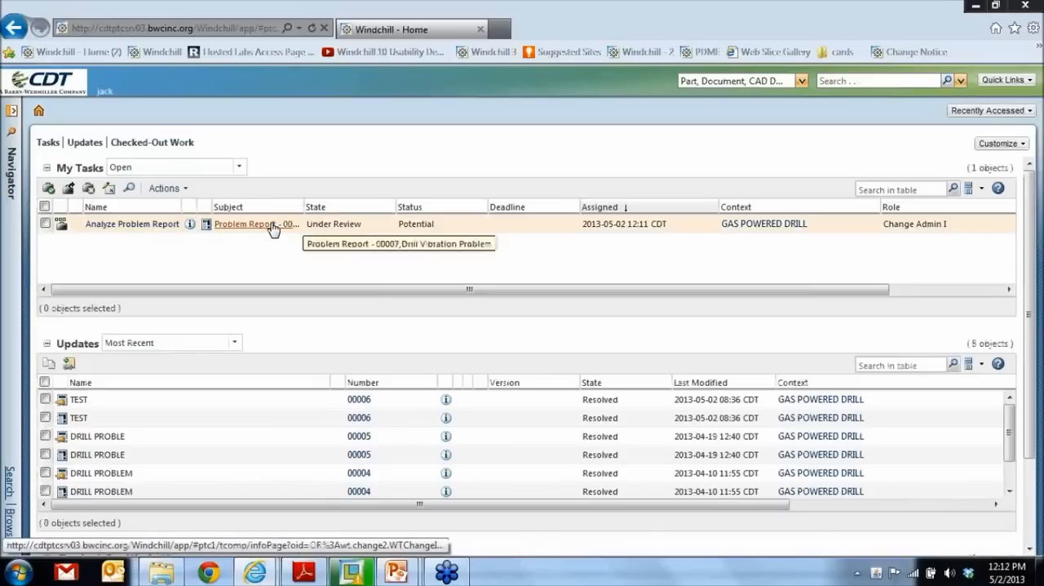
- Open the Analyze Problem Report task and examine its instructions, comments field and routing options
left_click(145, 227)
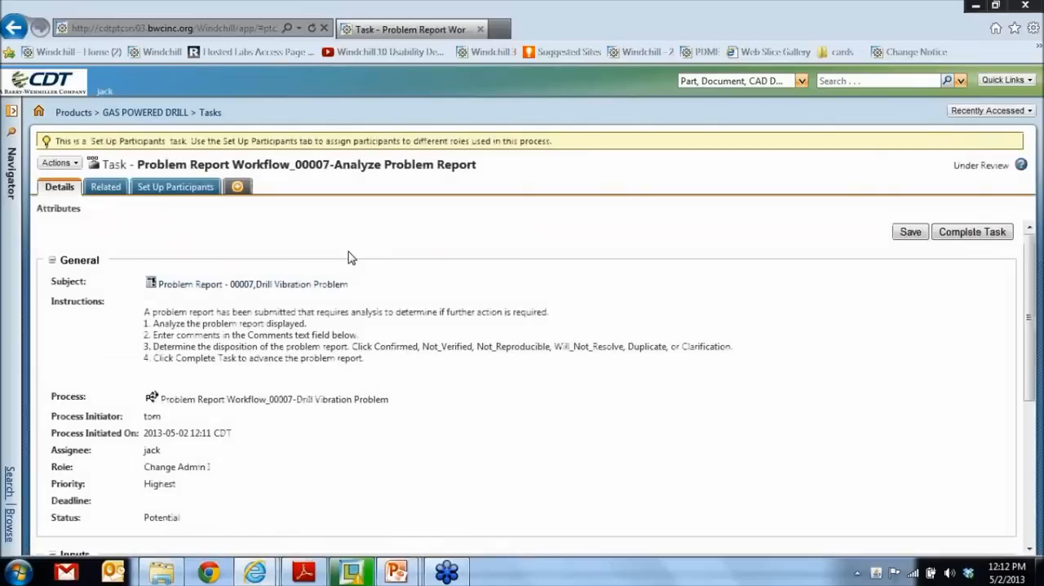
scroll(359, 256, "down", 5)
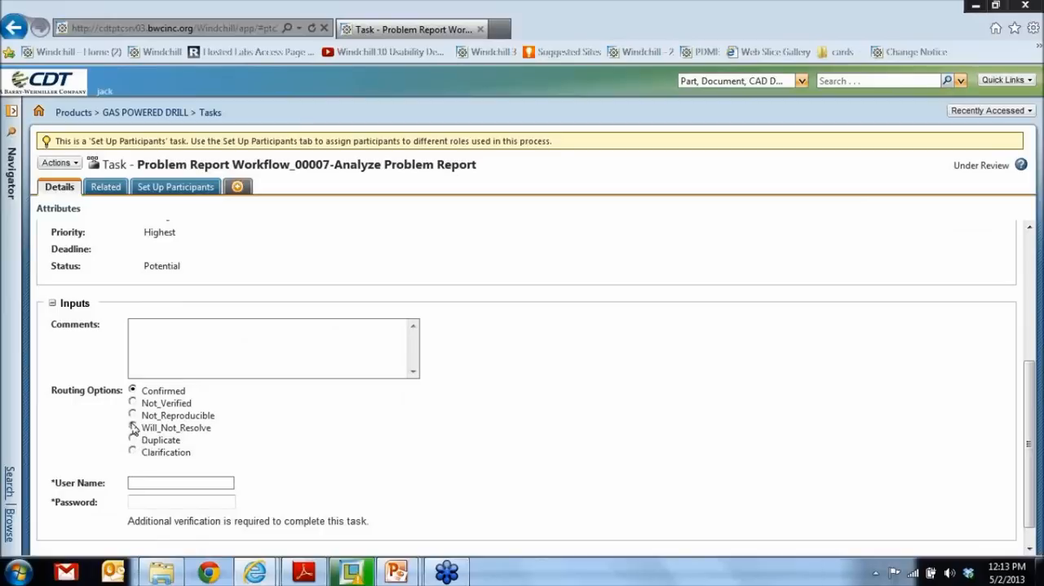
scroll(298, 395, "down", 1)
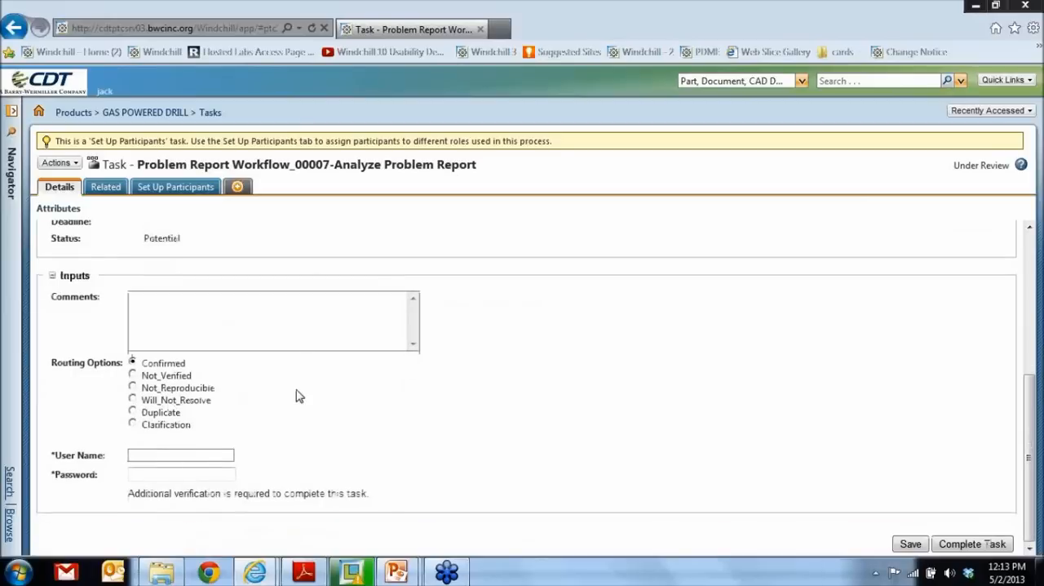
scroll(297, 393, "up", 3)
left_click(255, 456)
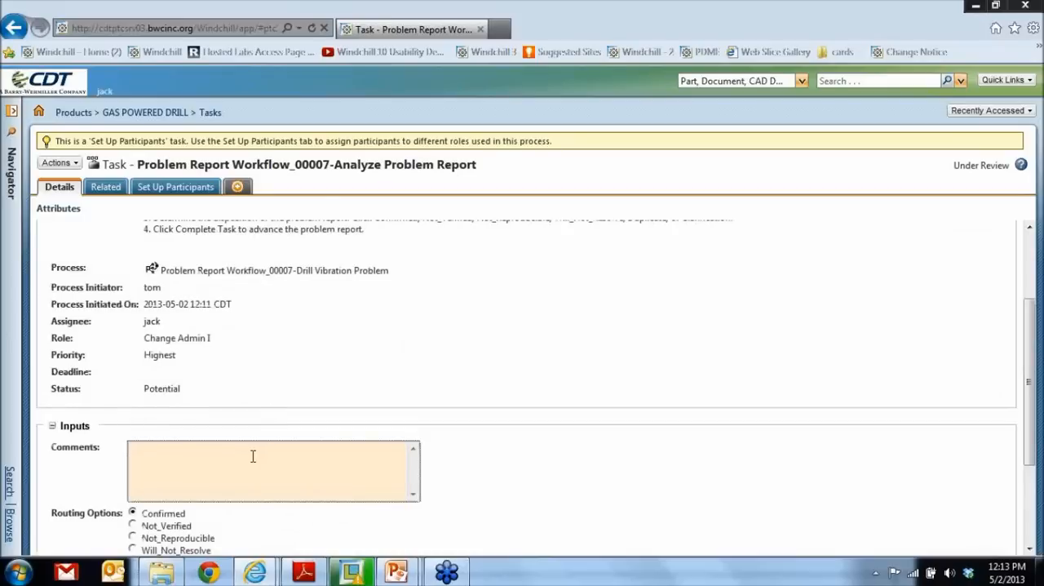
scroll(282, 387, "up", 3)
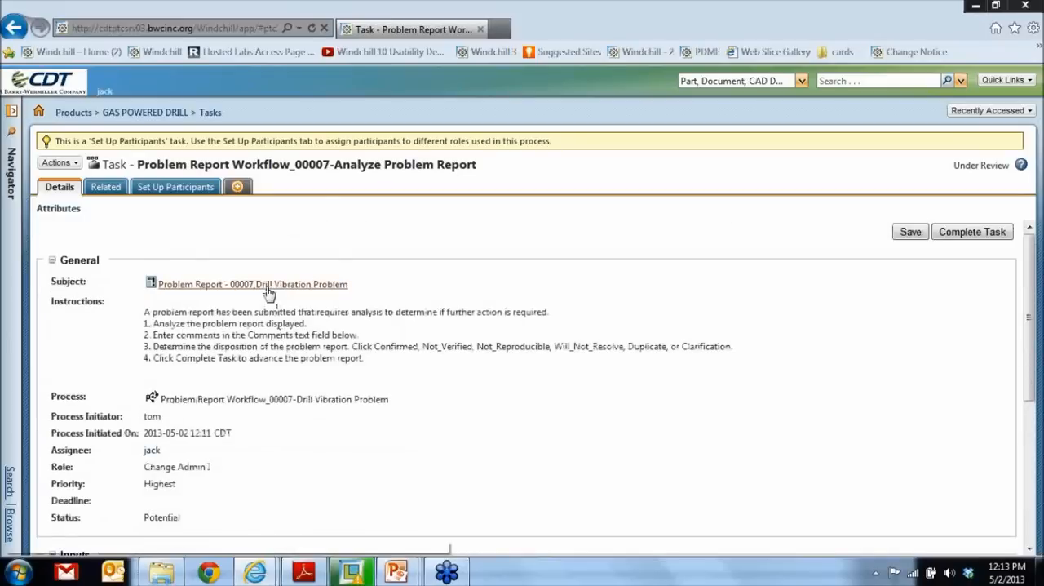
- Open the Drill Vibration Problem report from the task subject and open its affected object DRILL.ASM in Creo View
left_click(269, 284)
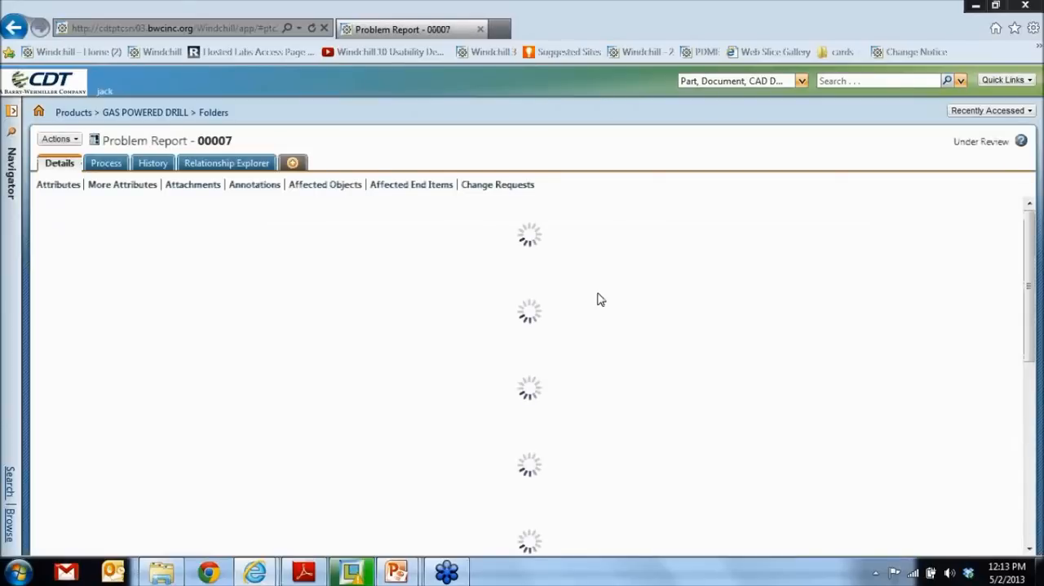
scroll(323, 320, "down", 1)
scroll(324, 322, "down", 5)
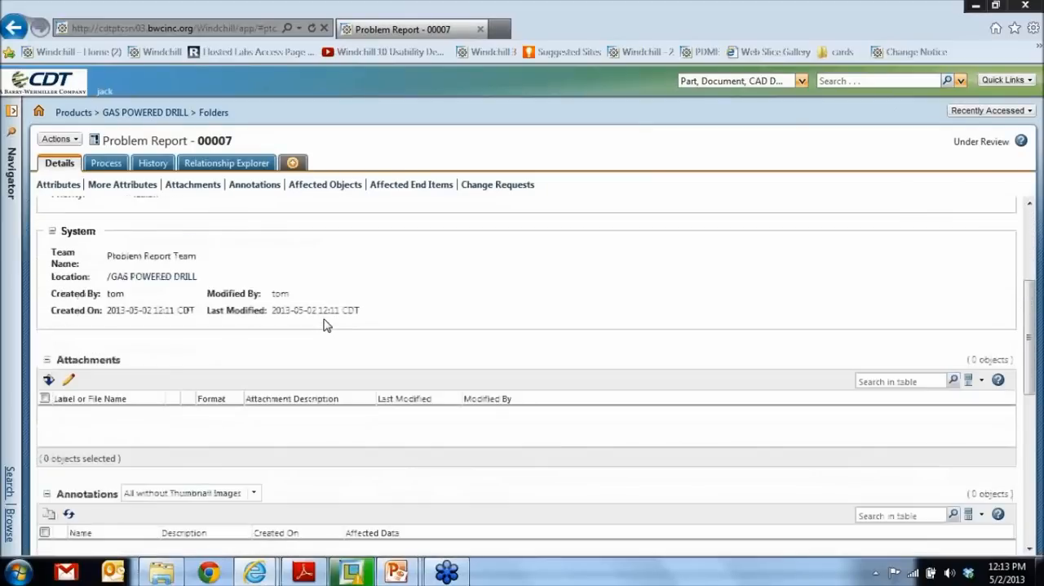
scroll(324, 325, "down", 10)
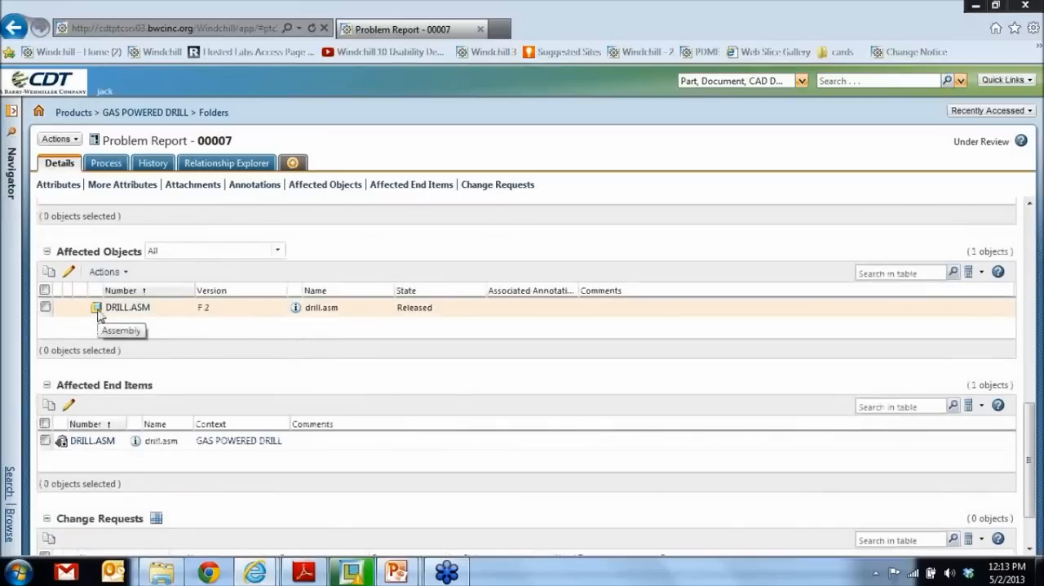
right_click(97, 315)
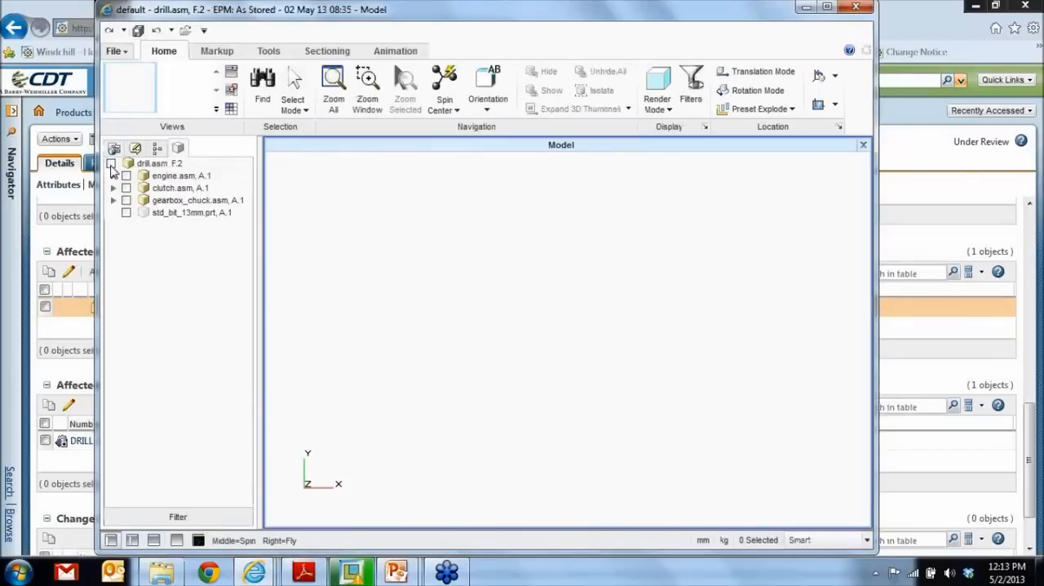
- Load the complete drill.asm model, set its render mode, rotate it, and display the PROB REPORT annotation
left_click(111, 165)
left_click(657, 107)
left_click(667, 151)
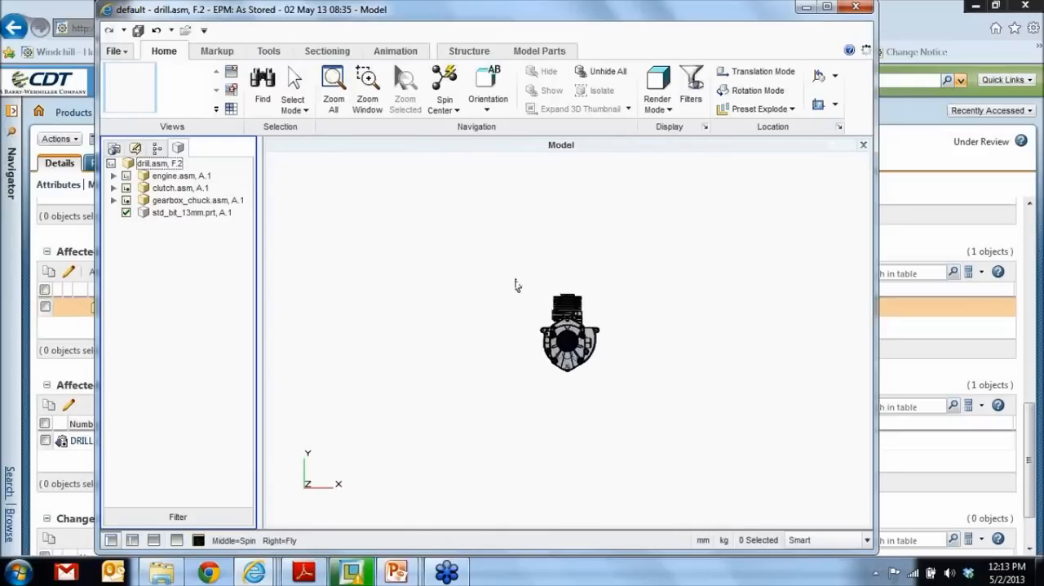
middle_click_drag(653, 311, 597, 320)
scroll(598, 319, "down", 2)
left_click(135, 147)
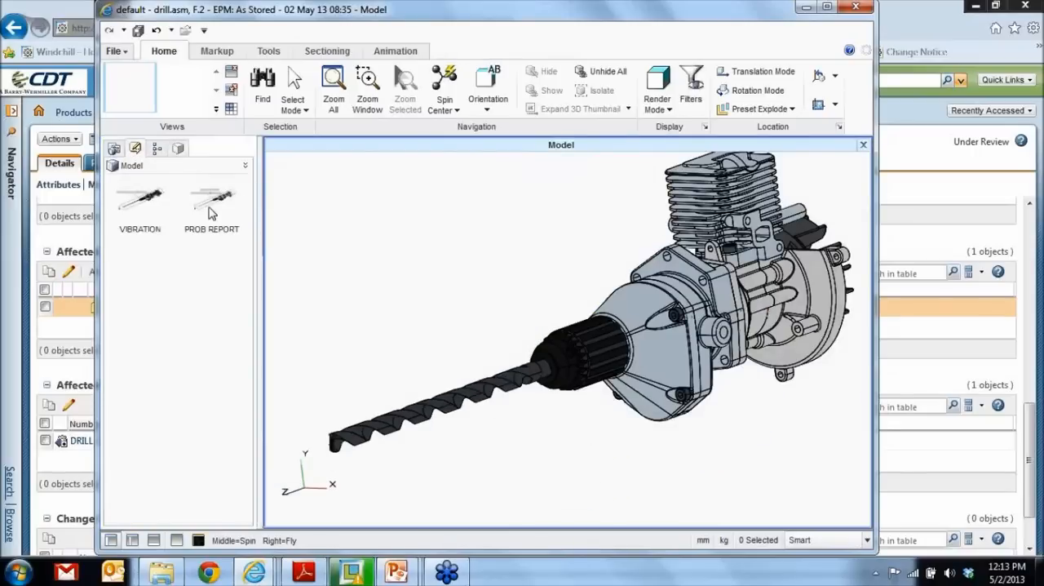
left_click(211, 204)
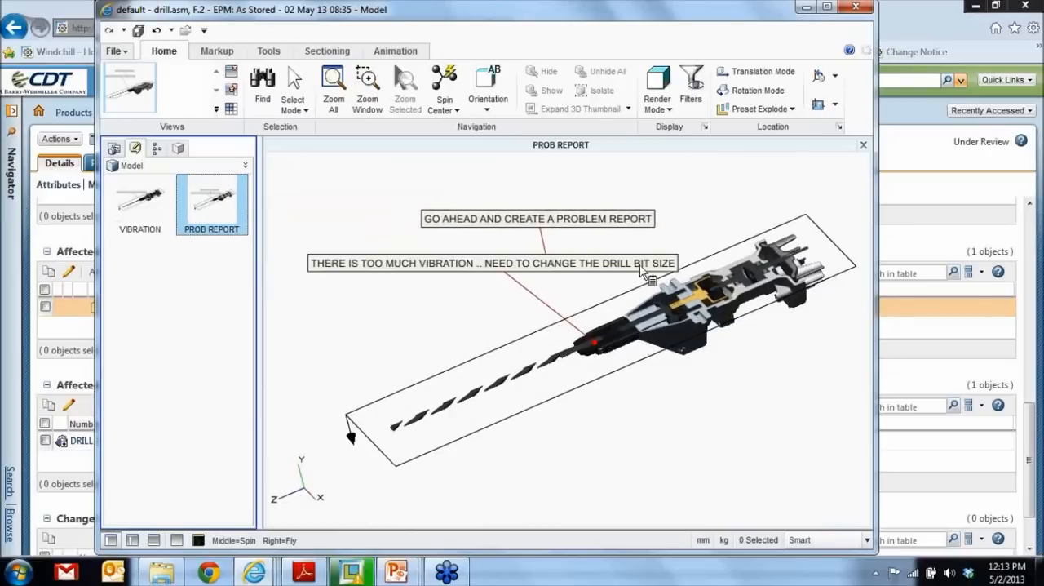
- Close Creo View and return from the problem report to the Analyze Problem Report task
left_click(857, 9)
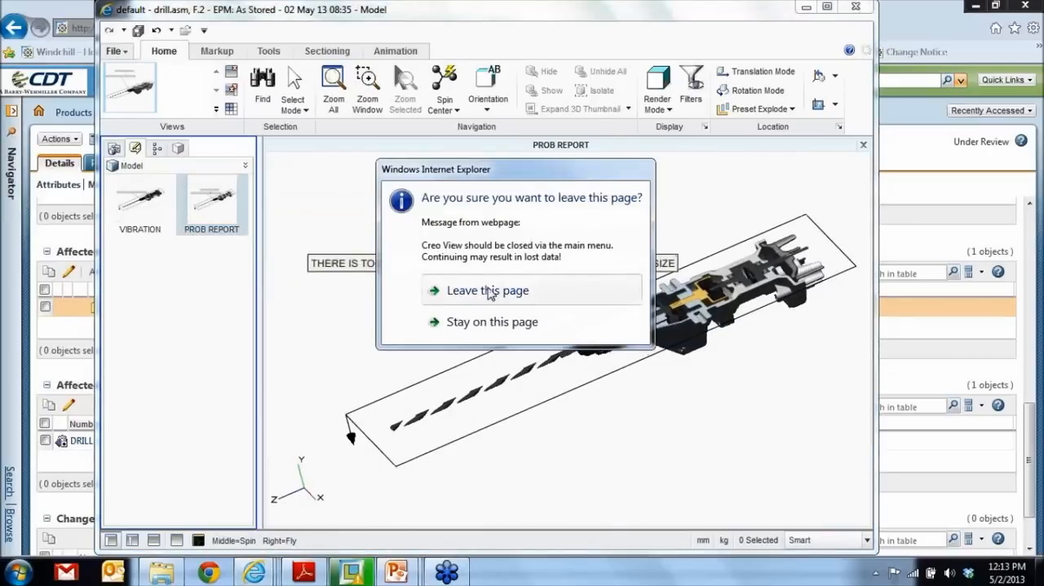
left_click(490, 293)
scroll(354, 350, "up", 8)
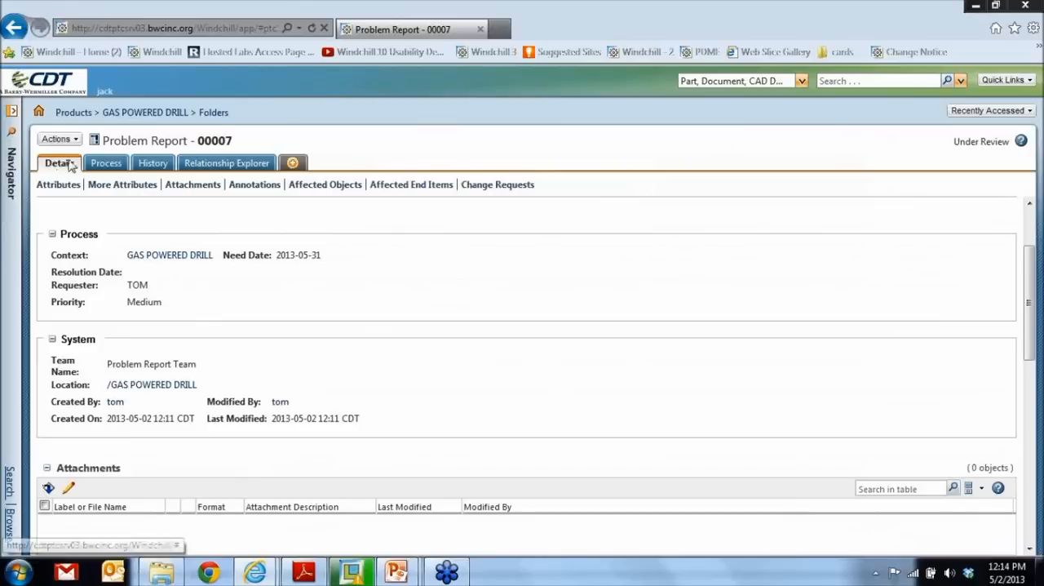
left_click(12, 31)
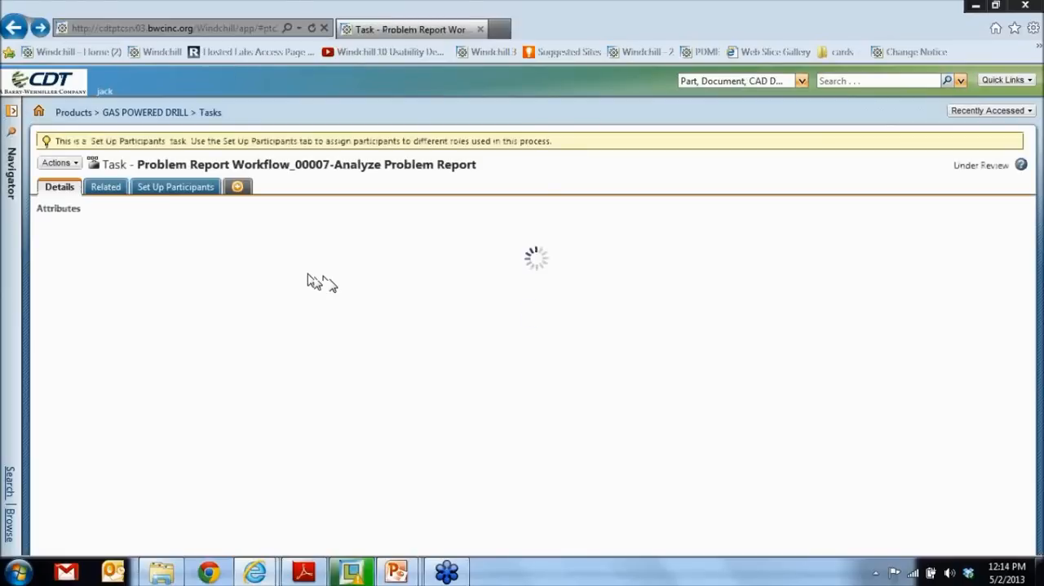
- Complete the Analyze Problem Report task as Confirmed with the comment "VALID ISSUE", verifying with the assignee's username and password
scroll(355, 314, "down", 3)
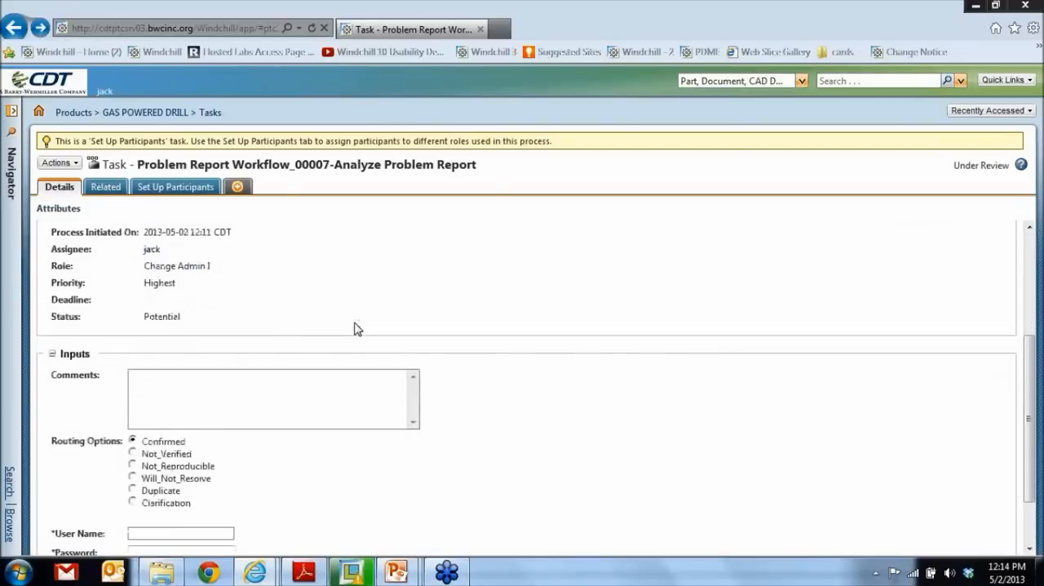
left_click(278, 342)
type("VALID ISSUE")
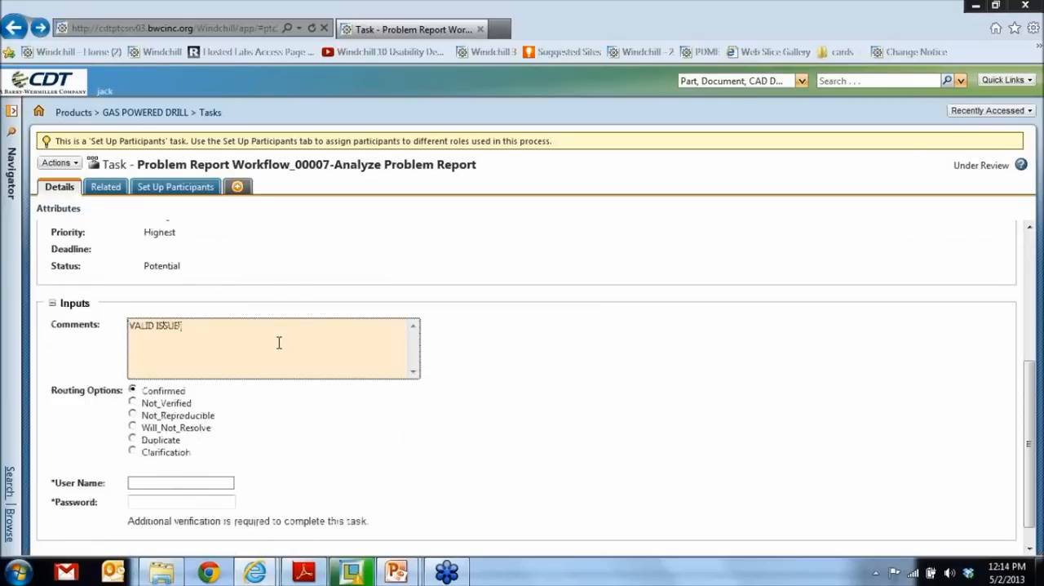
left_click(170, 483)
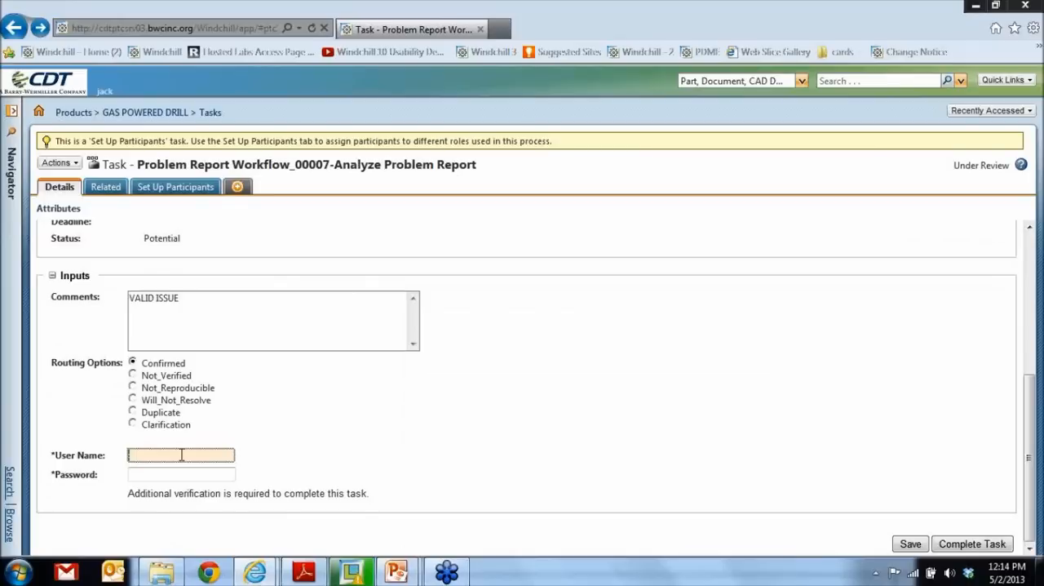
type("jack")
key("Tab")
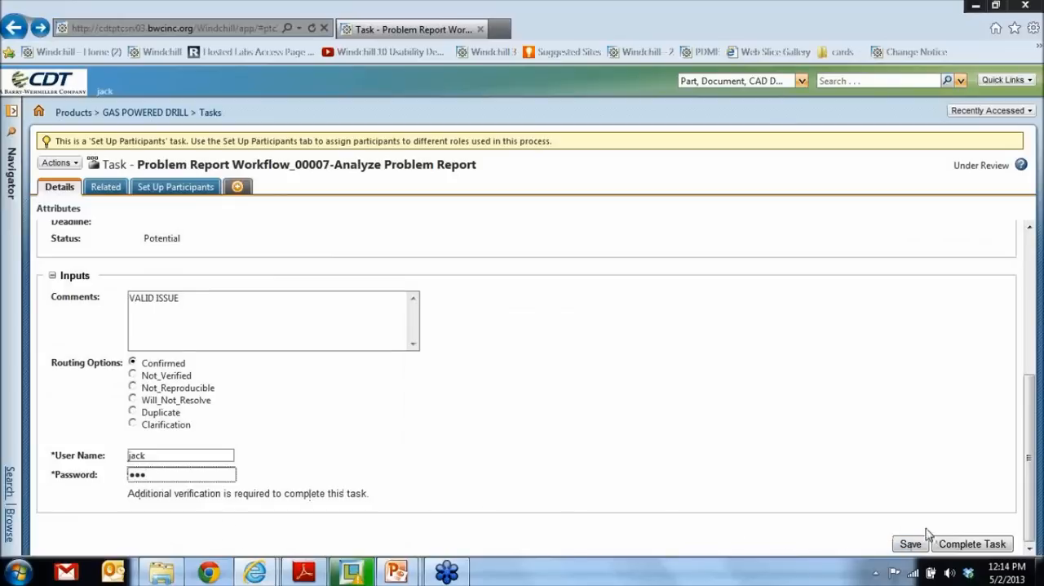
left_click(977, 548)
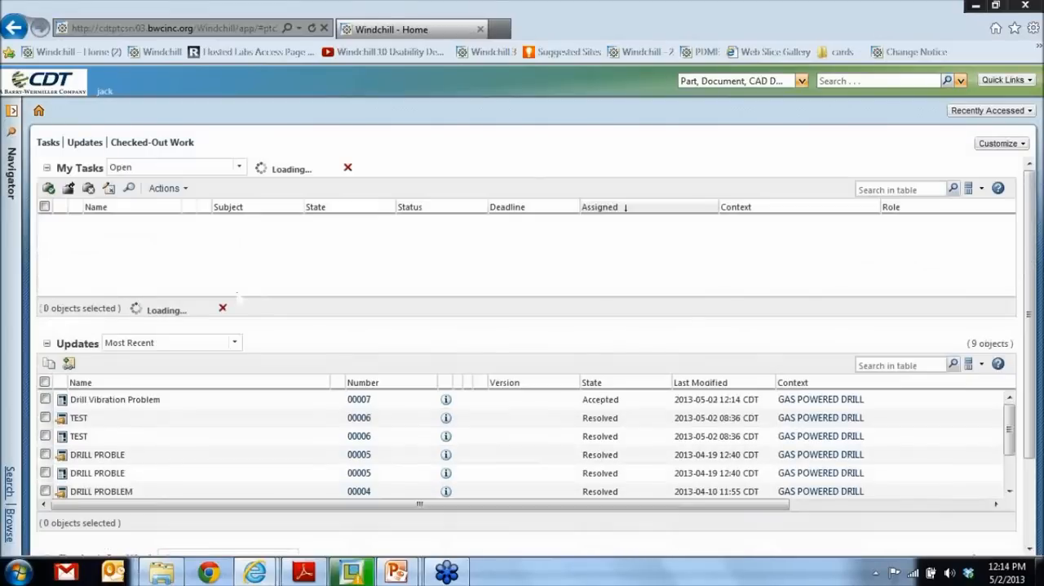
- Start a new change request from the Drill Vibration Problem report and propagate the information from the report
right_click(136, 408)
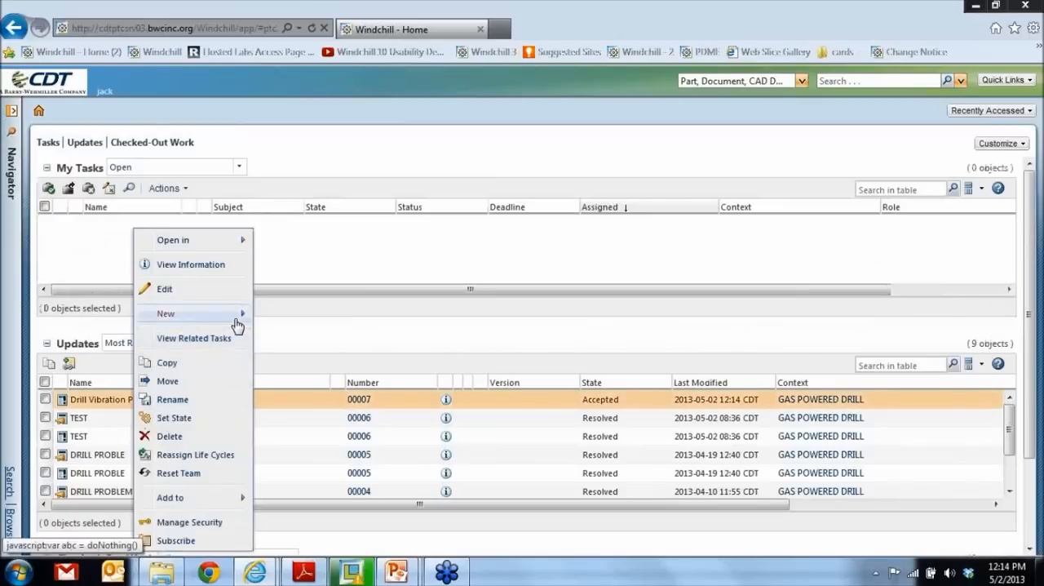
mouse_move(235, 314)
left_click(315, 316)
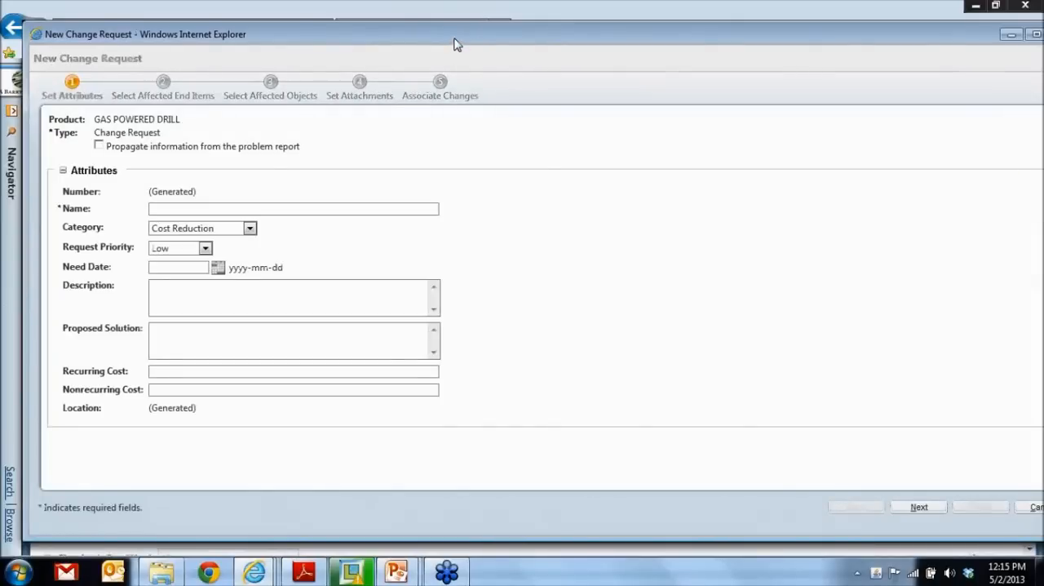
double_click(454, 38)
left_click(70, 119)
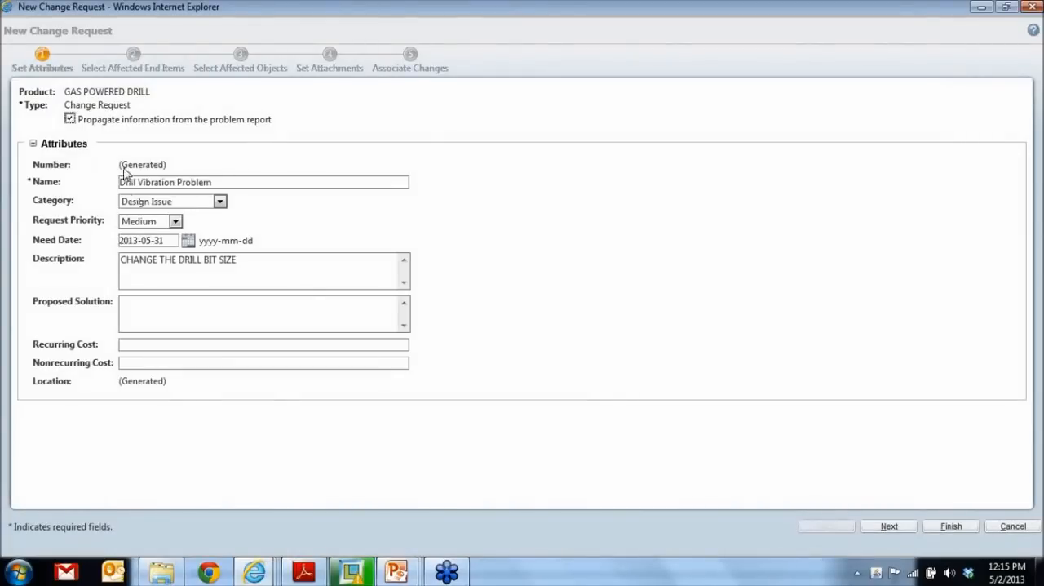
- Enter "CHANGE THE DRILL BIT SIZE" as the change request's proposed solution and proceed to the affected end items
left_click(315, 321)
type("CHANGE THE")
type("D")
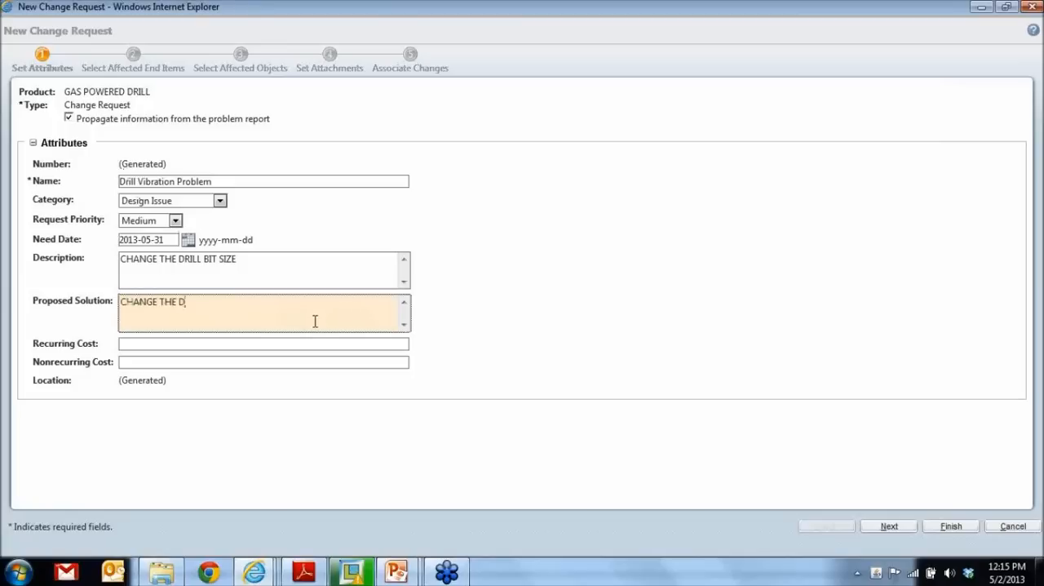
type("RILL BIT SIZE")
left_click(888, 527)
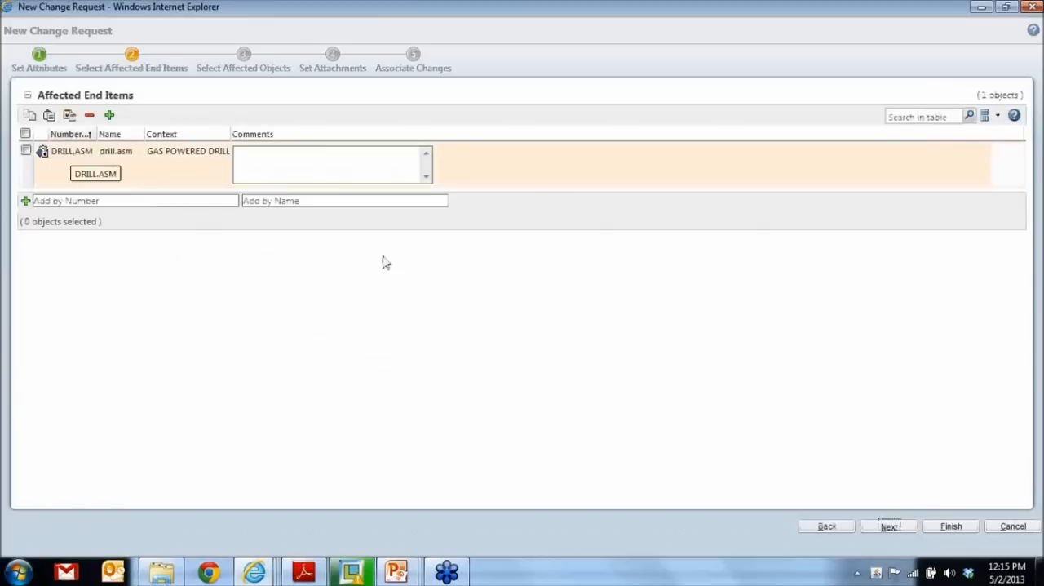
- Go through the affected objects, attachments and associated changes without alterations and finish creating the change request
left_click(888, 527)
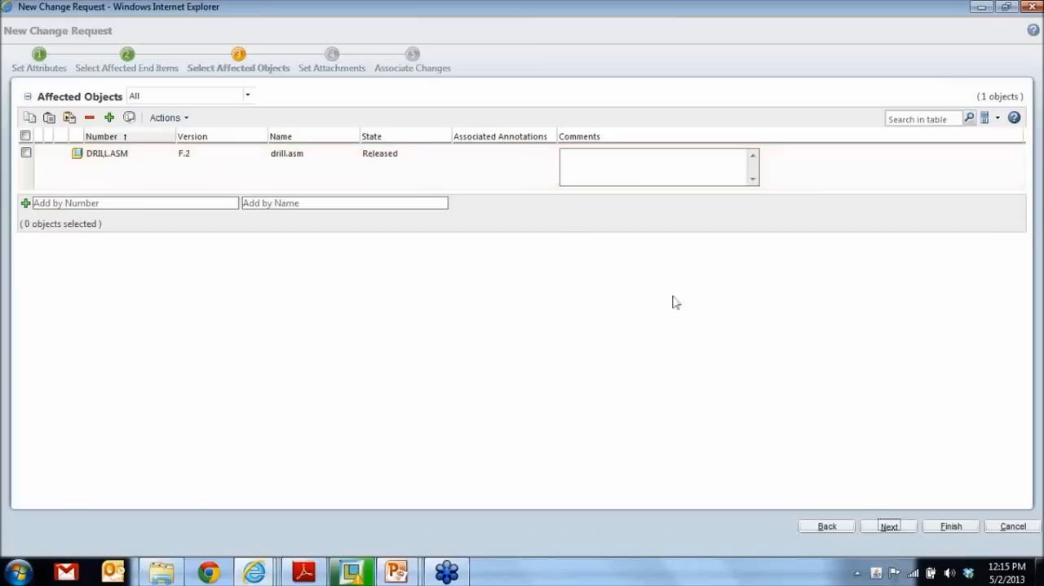
left_click(889, 527)
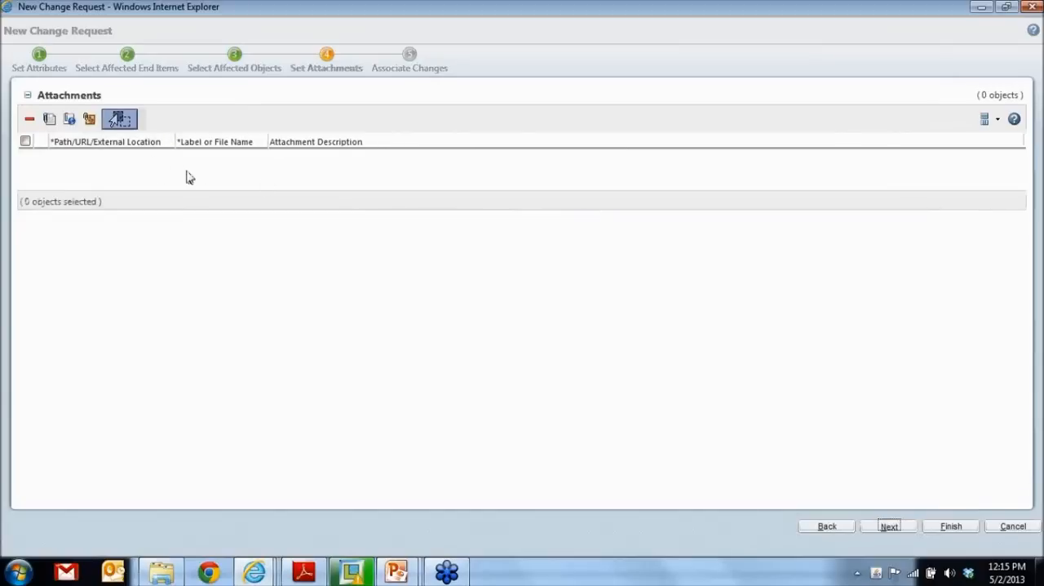
left_click(891, 526)
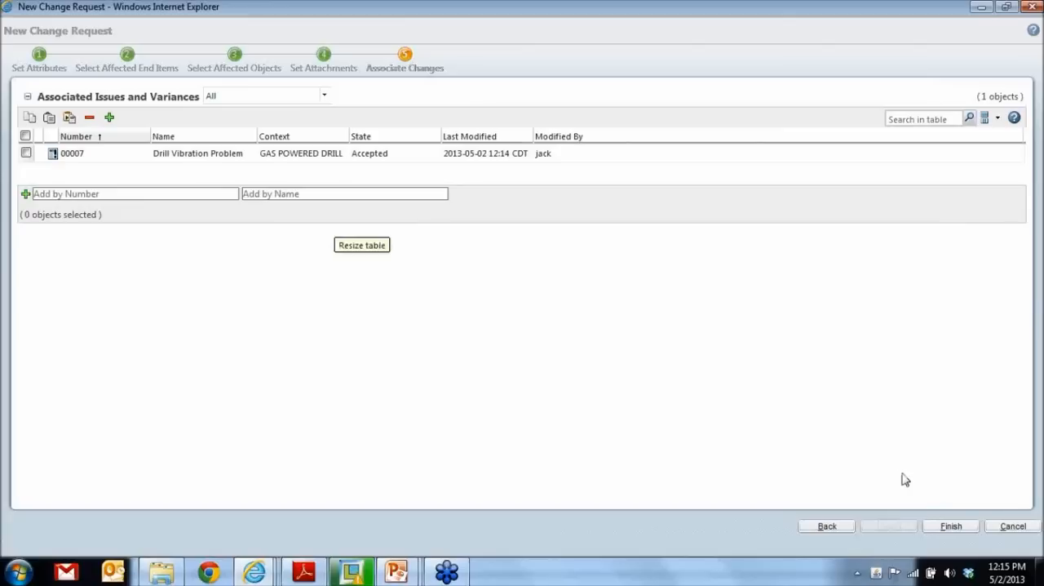
left_click(954, 529)
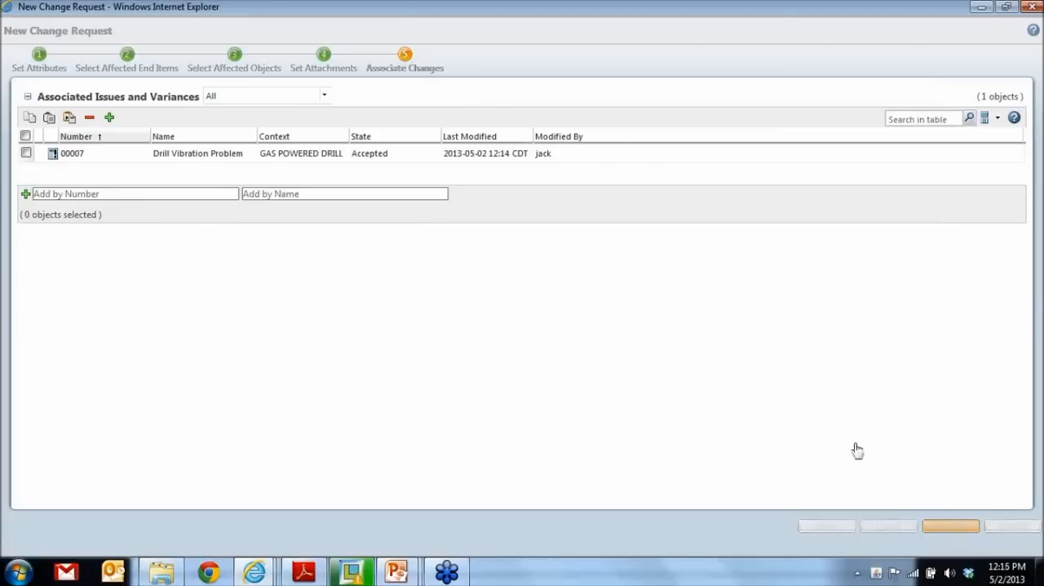
left_click(535, 348)
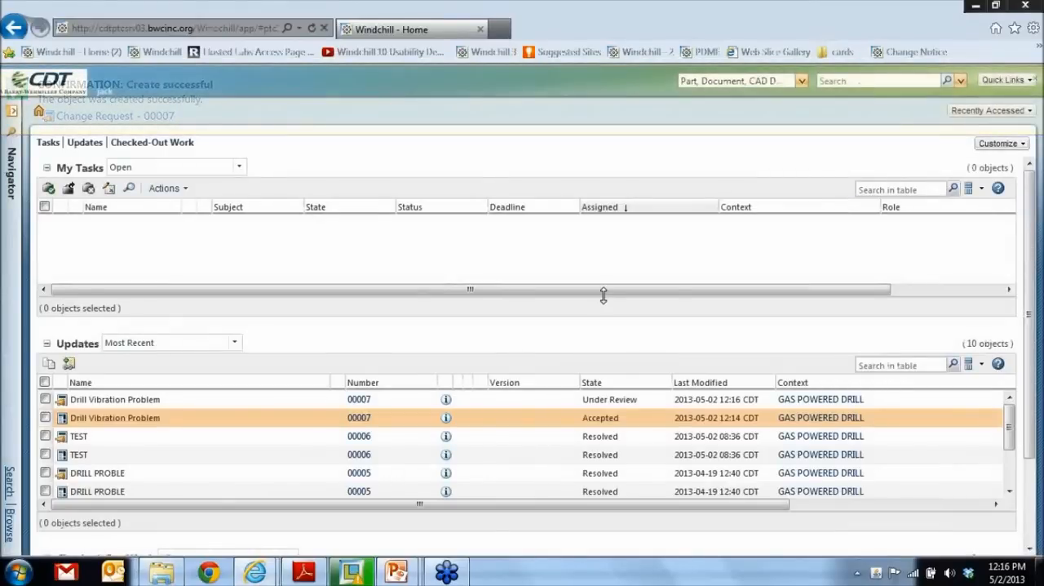
- Close the current session, then start a new browser session and log in as the Change Admin II member with username and password
left_click(1026, 5)
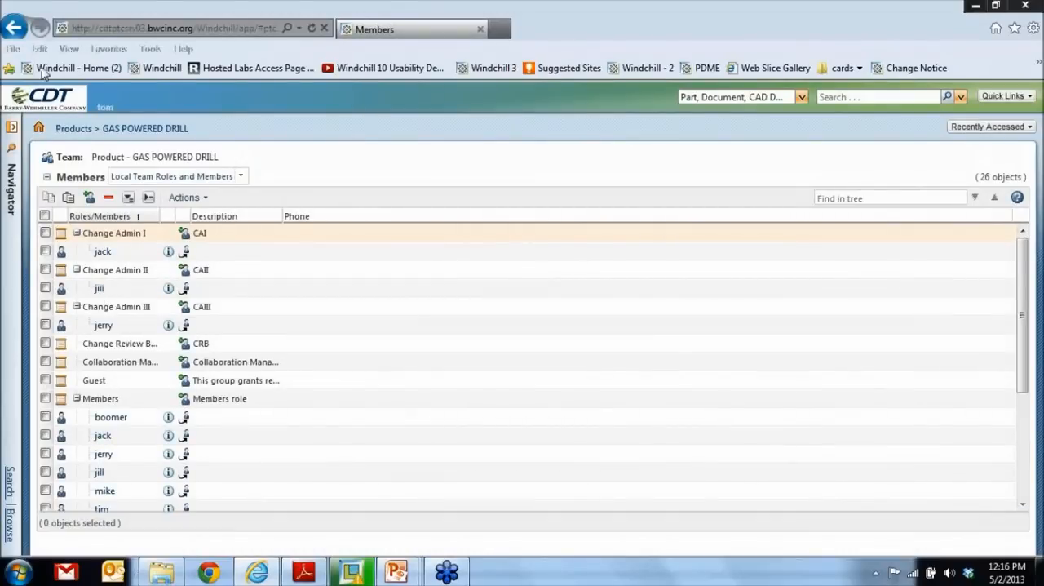
left_click(13, 51)
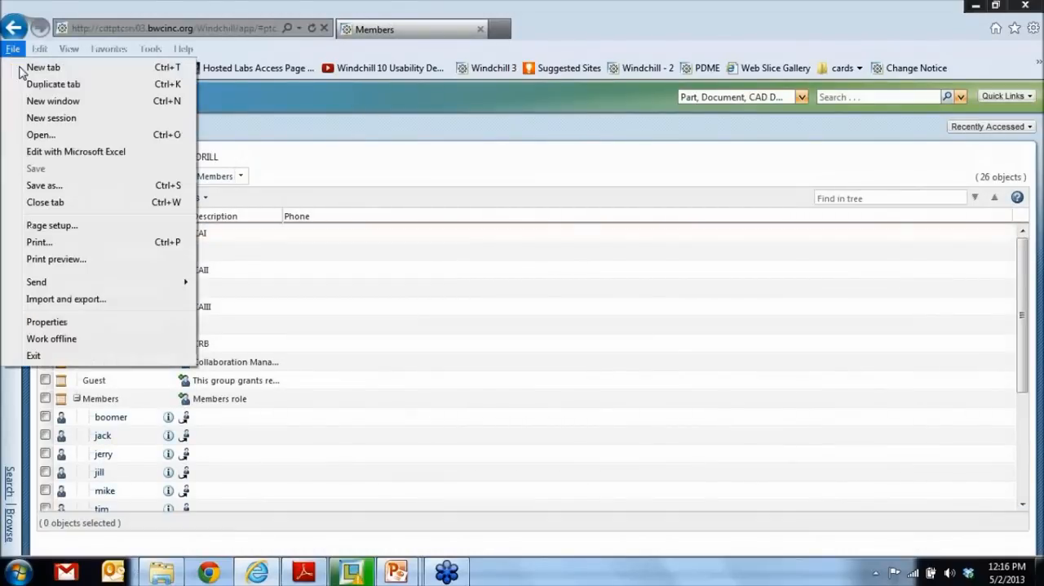
left_click(50, 118)
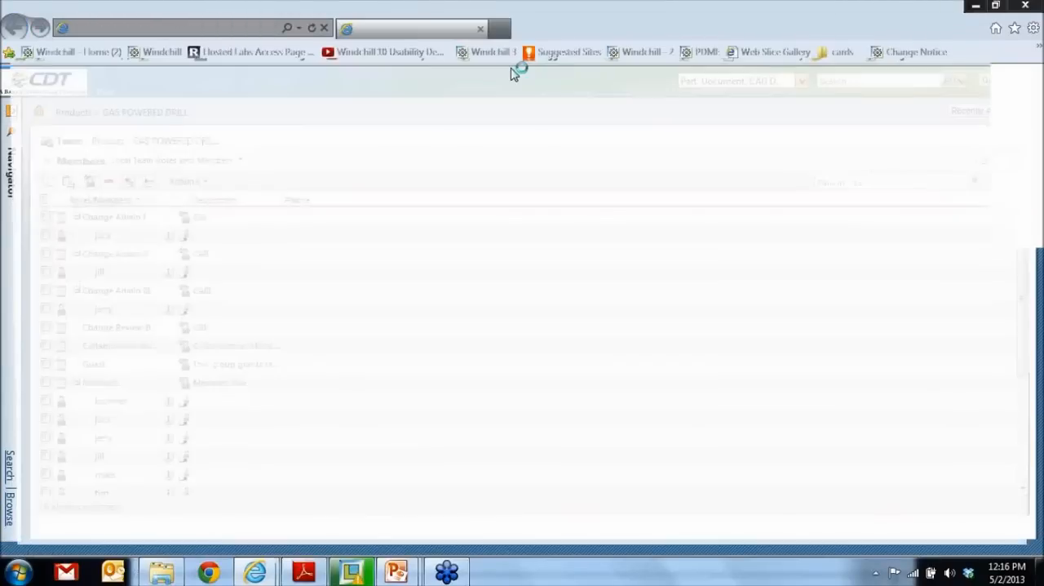
type("jill")
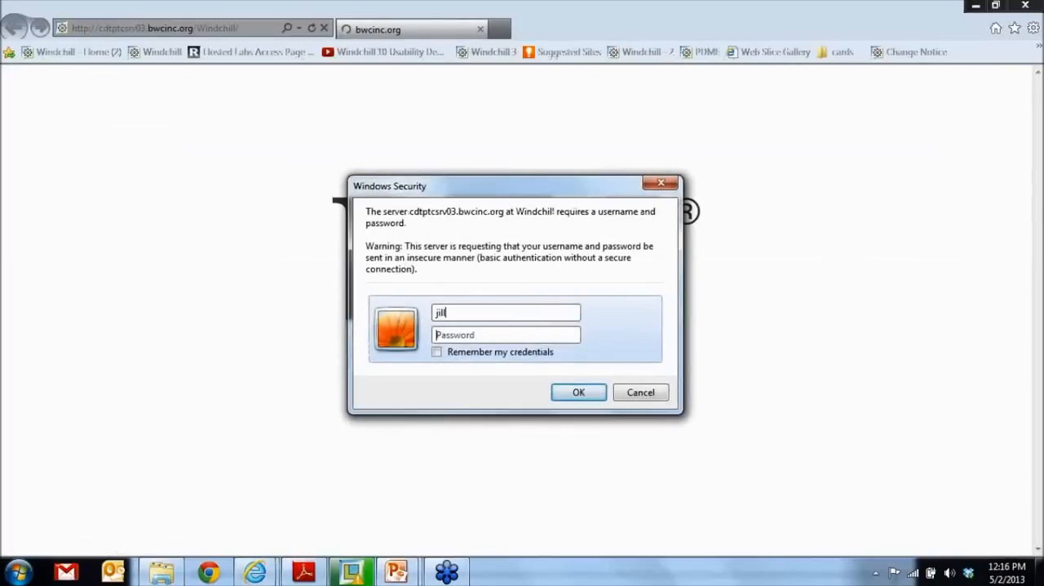
key("Tab")
type("jill")
key("Return")
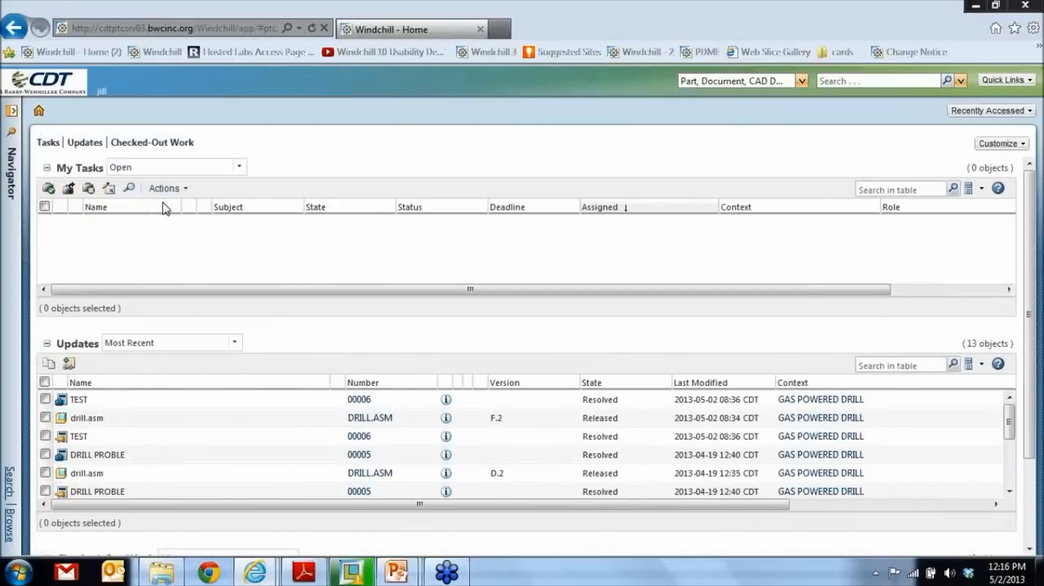
- List all tasks and open the TEST change notice's implementation plan through its Submit Change Notice task
left_click(239, 168)
left_click(159, 255)
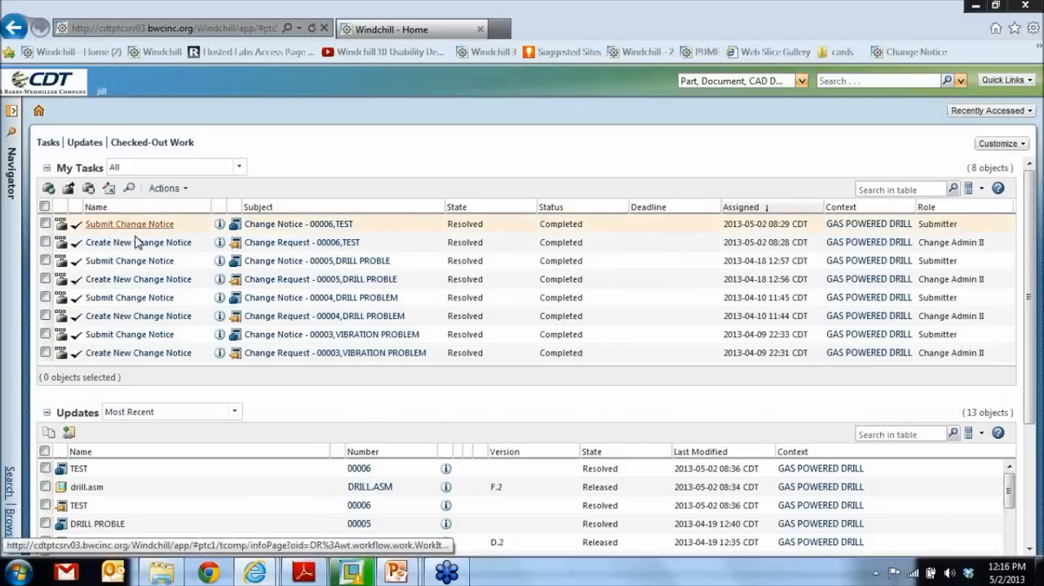
left_click(146, 225)
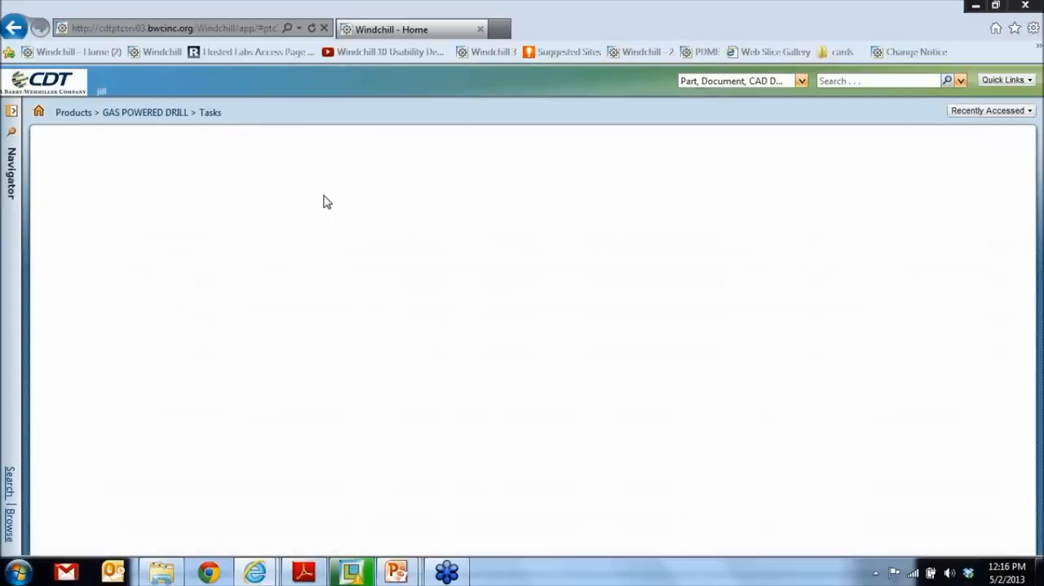
scroll(227, 235, "down", 4)
scroll(229, 241, "up", 4)
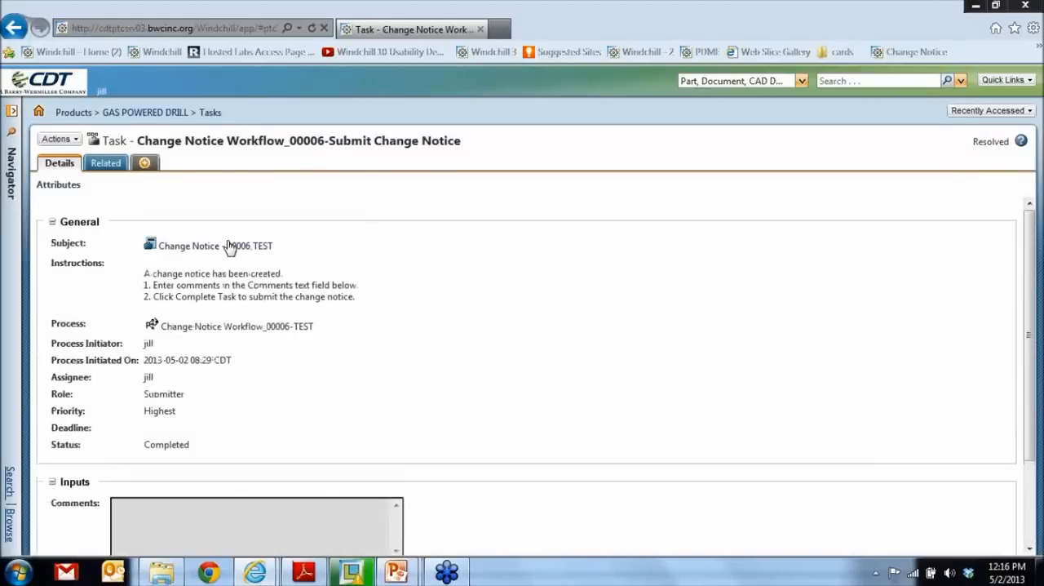
left_click(232, 246)
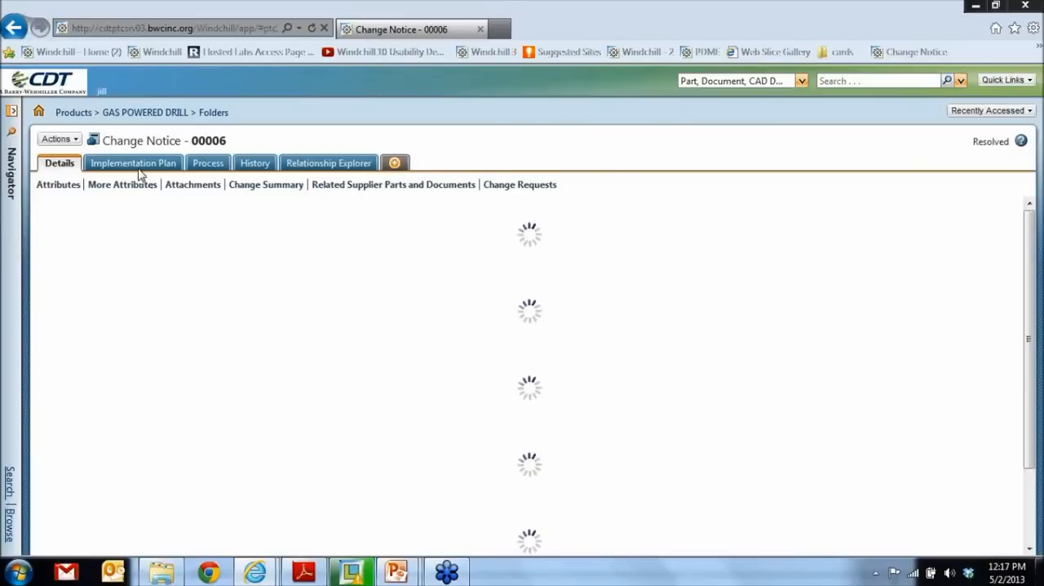
left_click(135, 163)
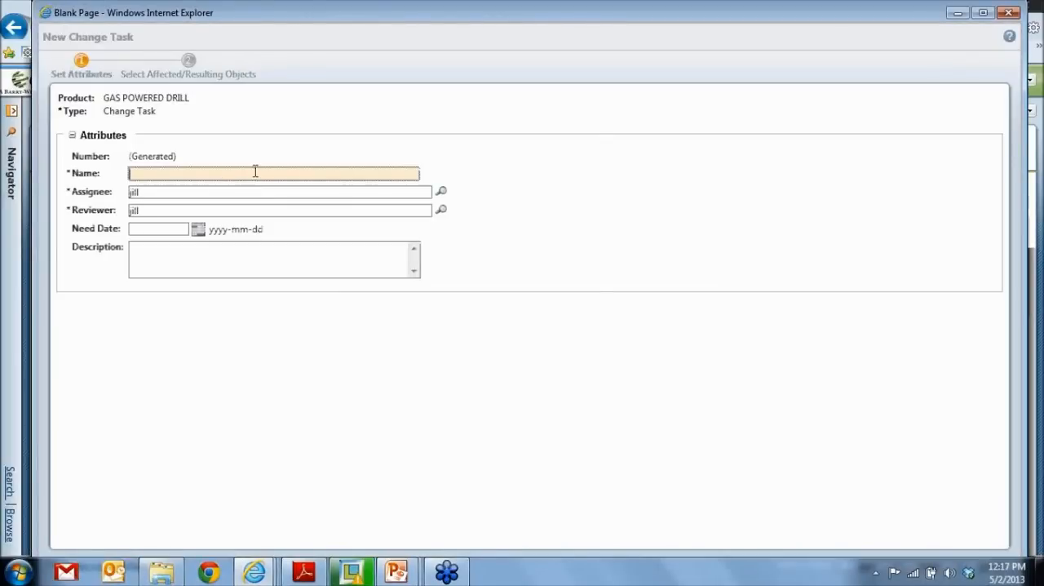
- Name the new change task "fix the drill bit issue" and enter its assignee's and reviewer's user names
type("fc")
type(" the drill")
type(" bit issue")
left_click(179, 194)
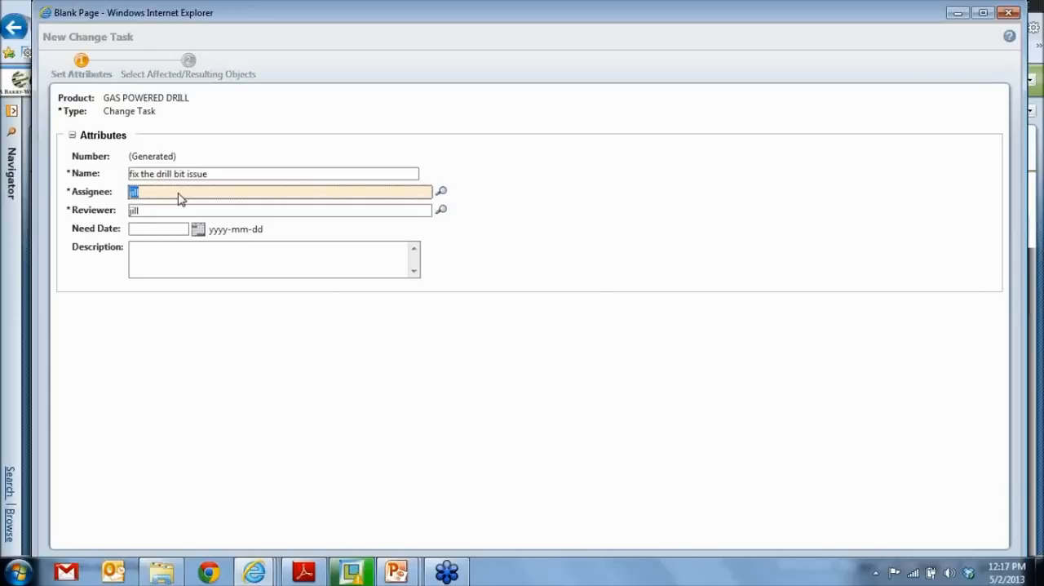
type("tom")
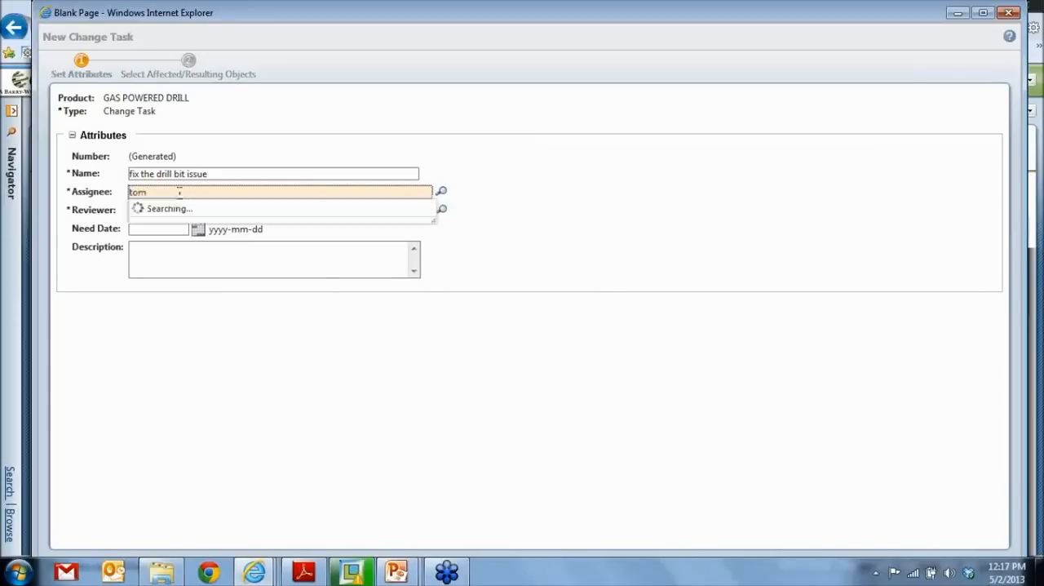
left_click(158, 209)
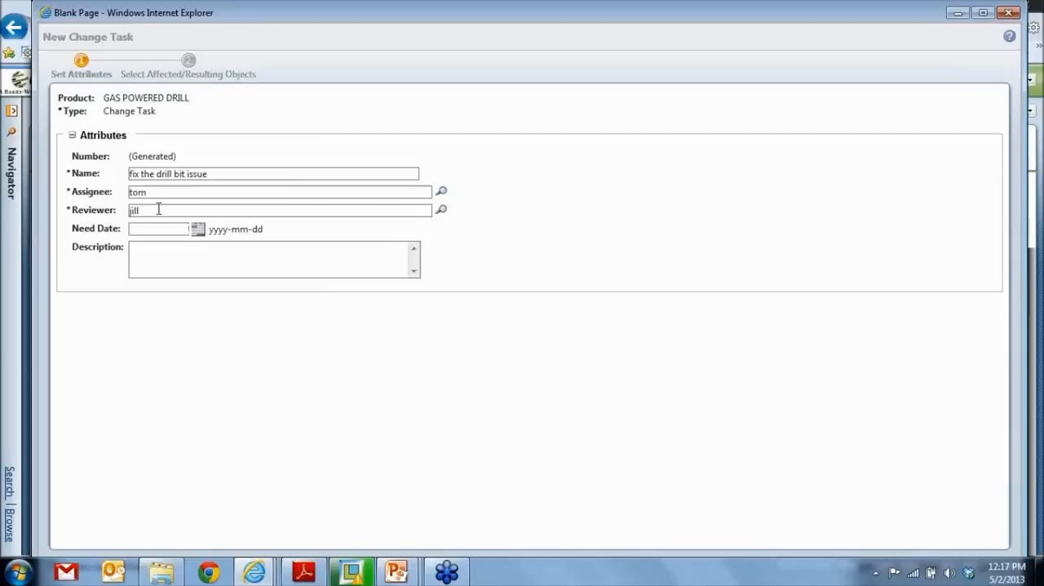
type("mike")
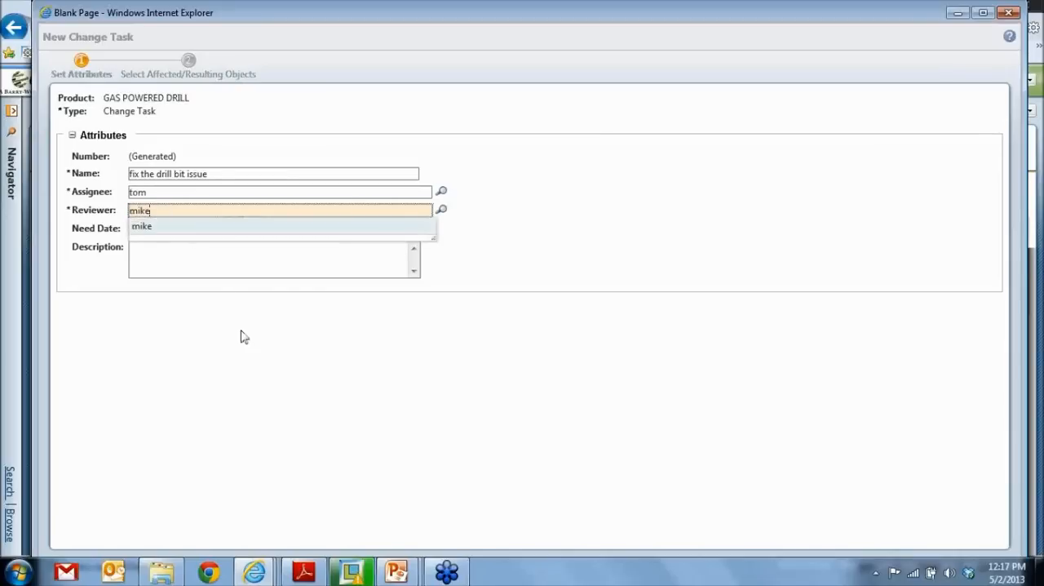
left_click(143, 228)
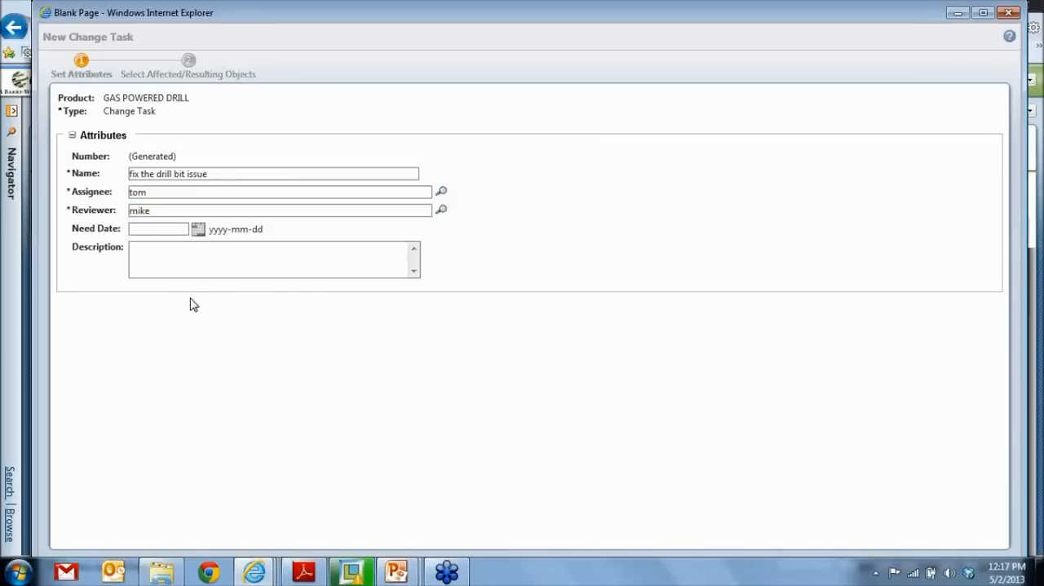
- Set the change task's need date to 2013-05-31, proceed to the affected and resulting objects, and close the form without finishing it
left_click(199, 232)
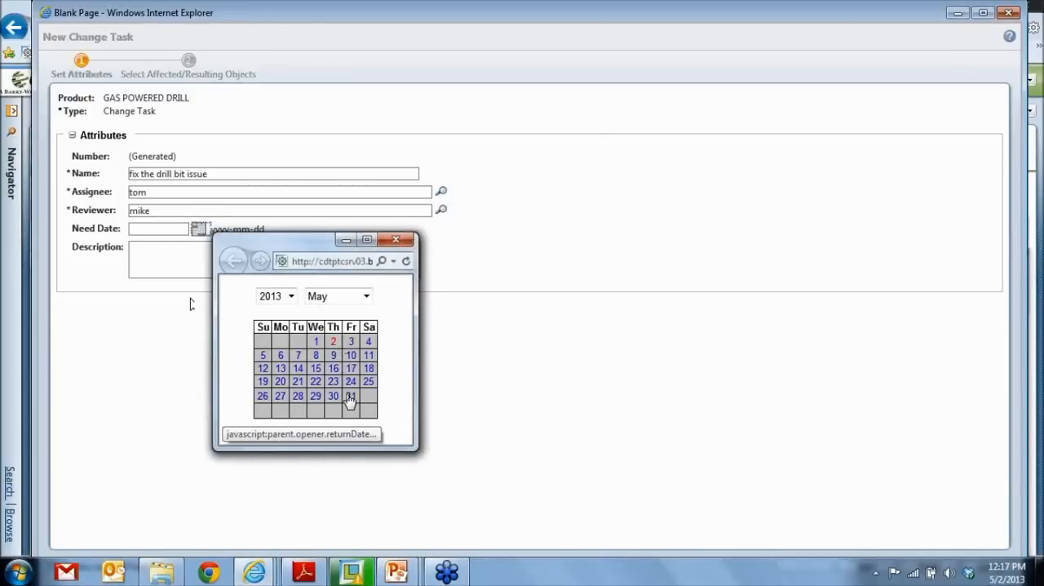
left_click(350, 397)
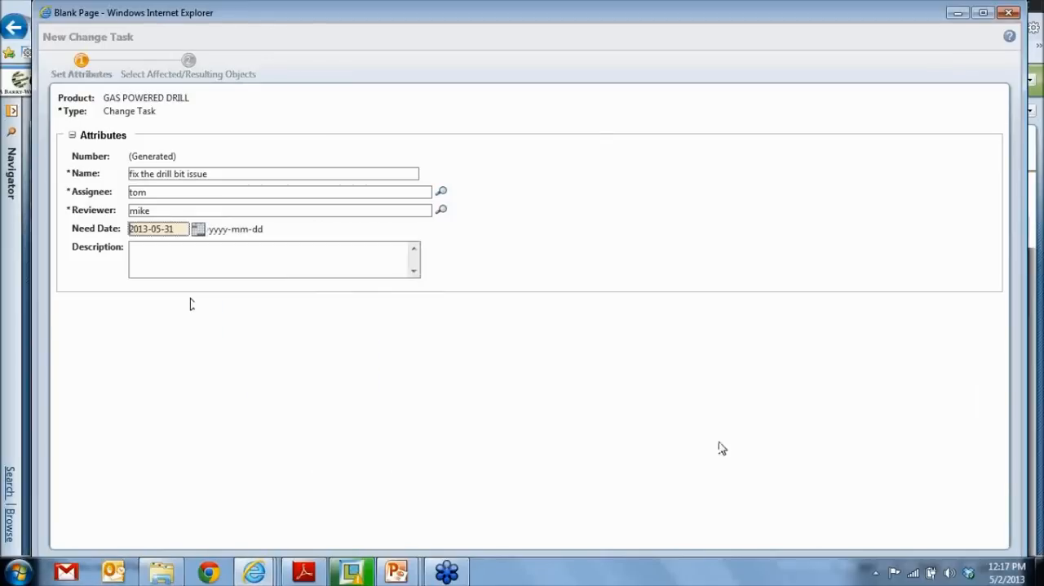
left_click(984, 14)
left_click(891, 527)
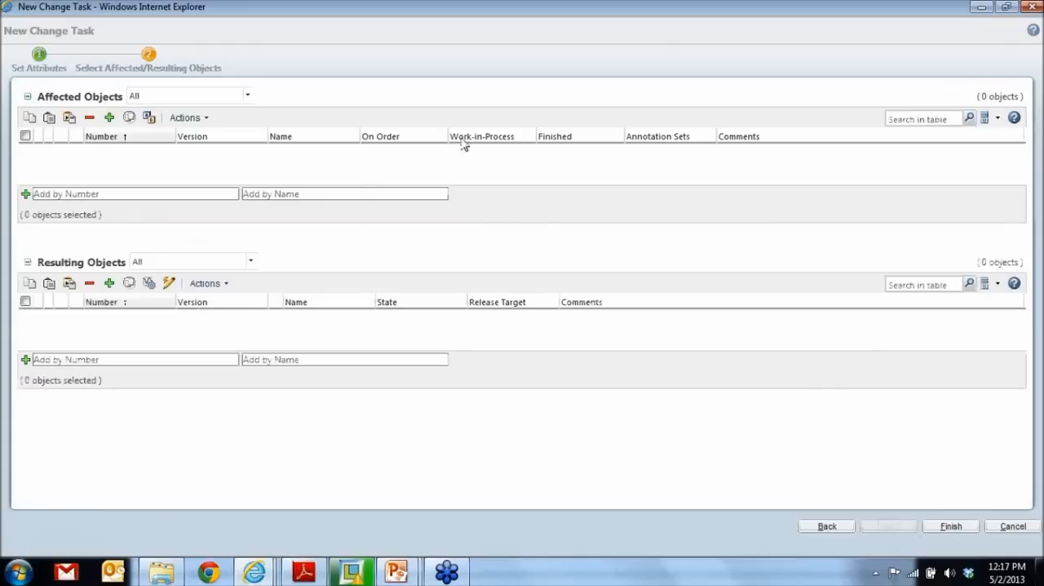
left_click(1031, 7)
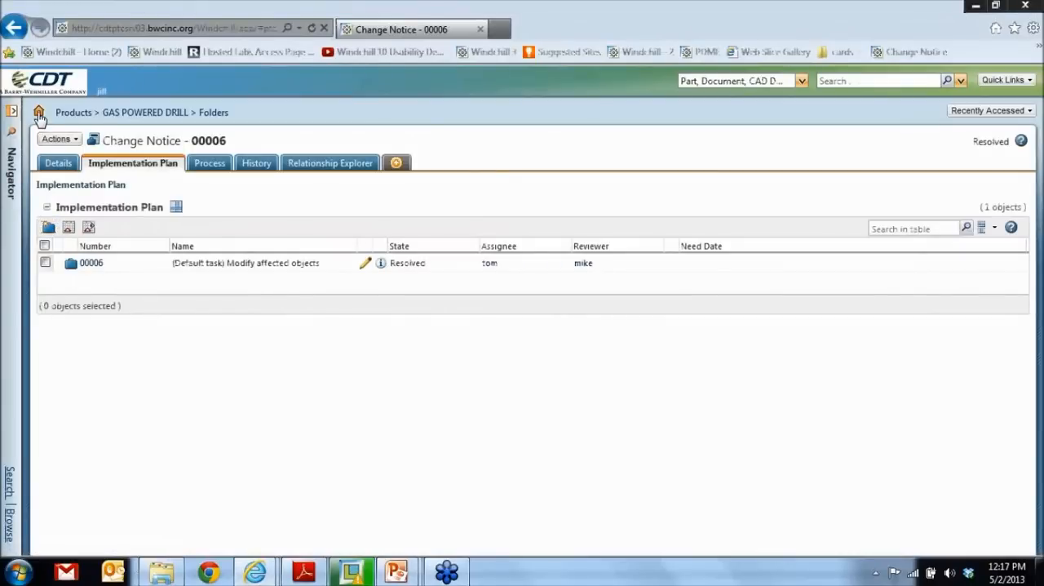
- Return to the home page and filter My Tasks to show only open tasks
left_click(38, 114)
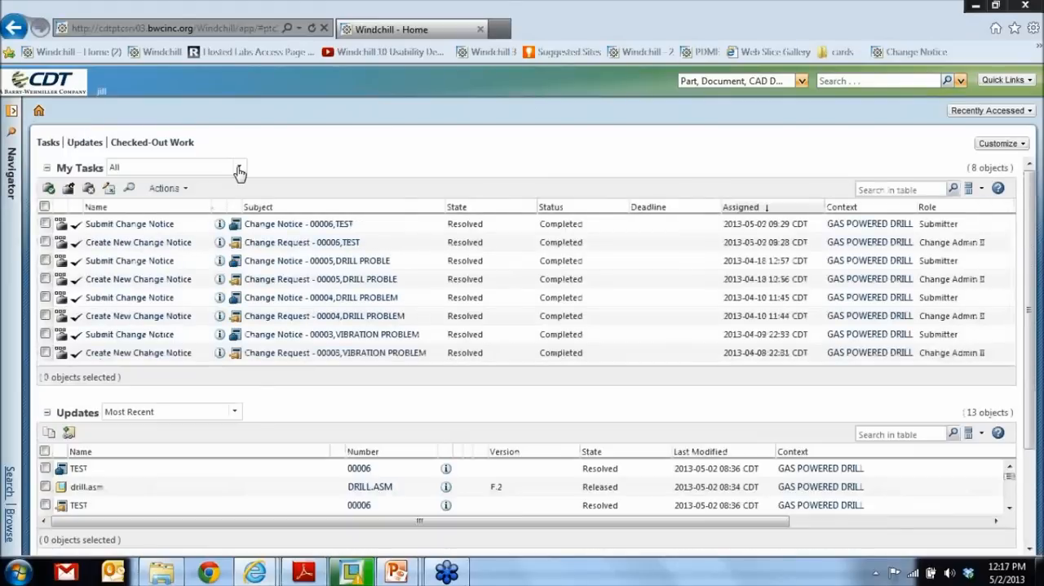
left_click(239, 170)
left_click(122, 344)
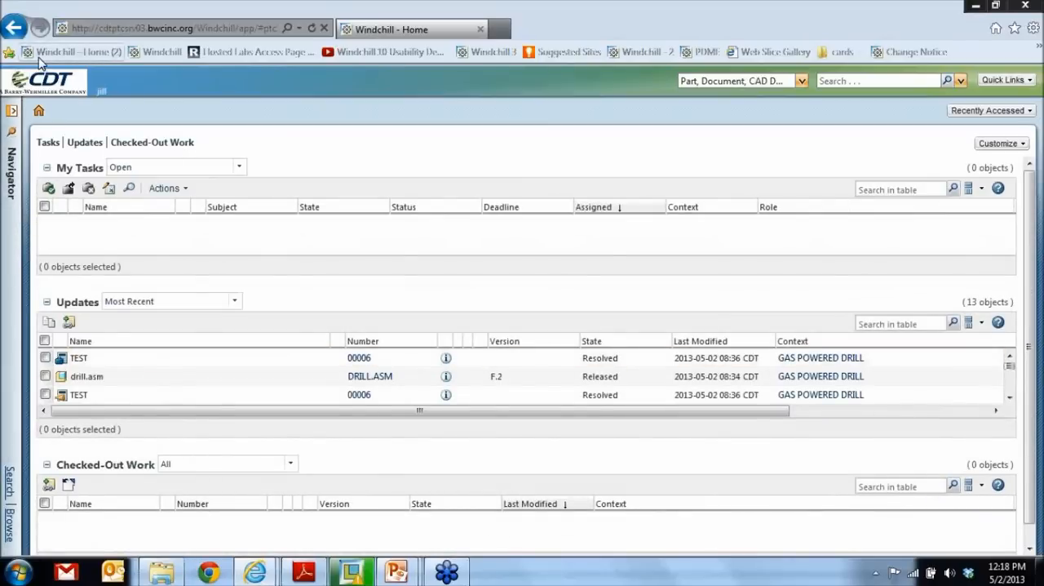
- Start a new browser session, cancel the default server's login, and log in to the Windchill 3 bookmark as Change Admin I with username and password
key("alt")
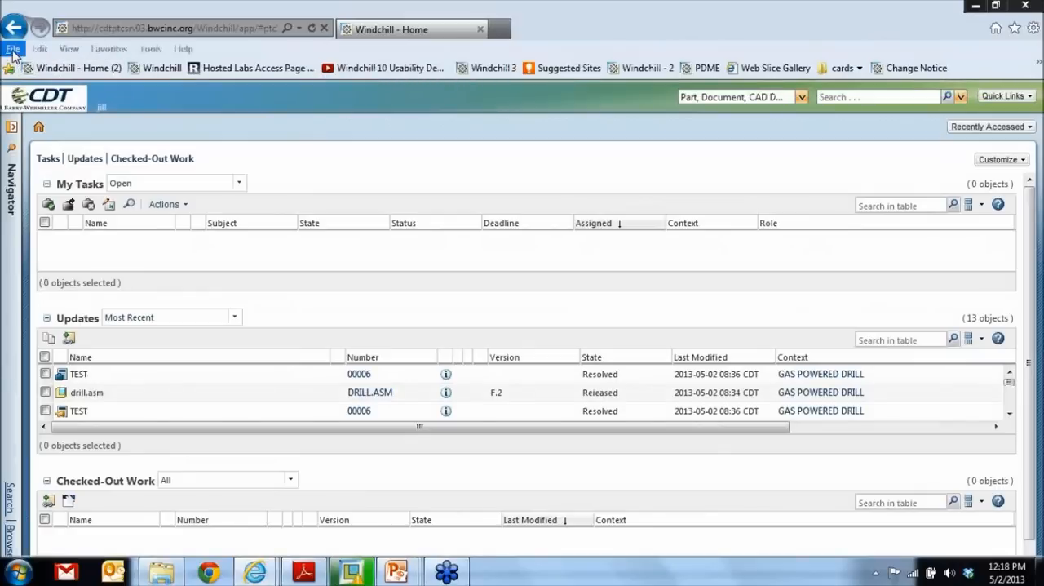
left_click(13, 49)
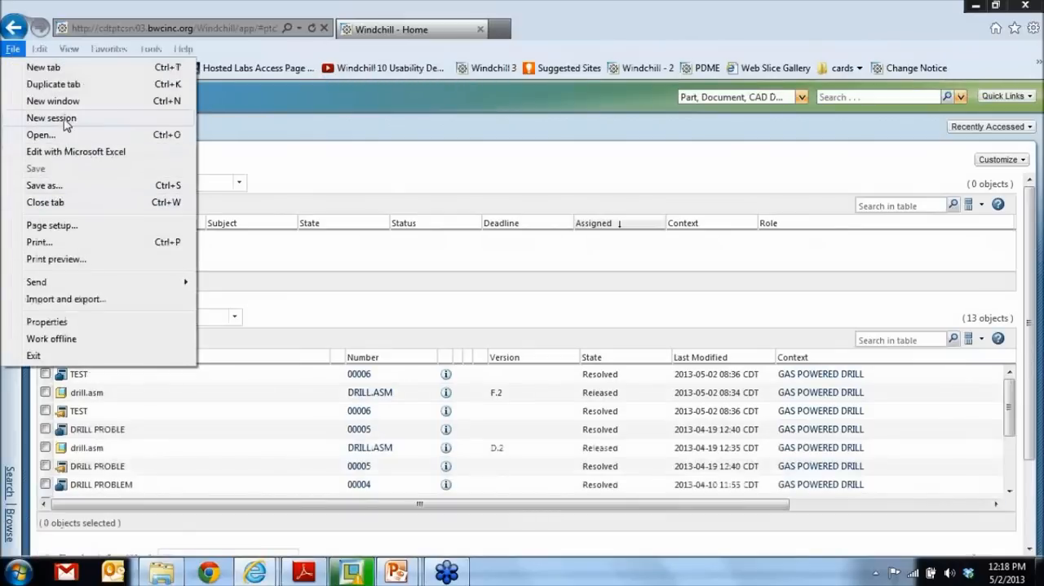
left_click(50, 118)
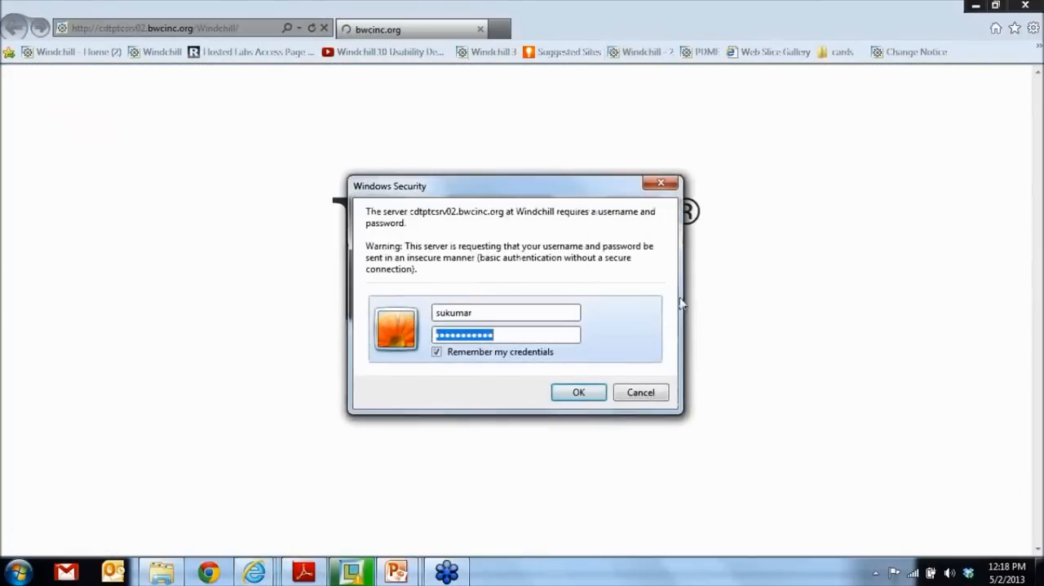
left_click(640, 393)
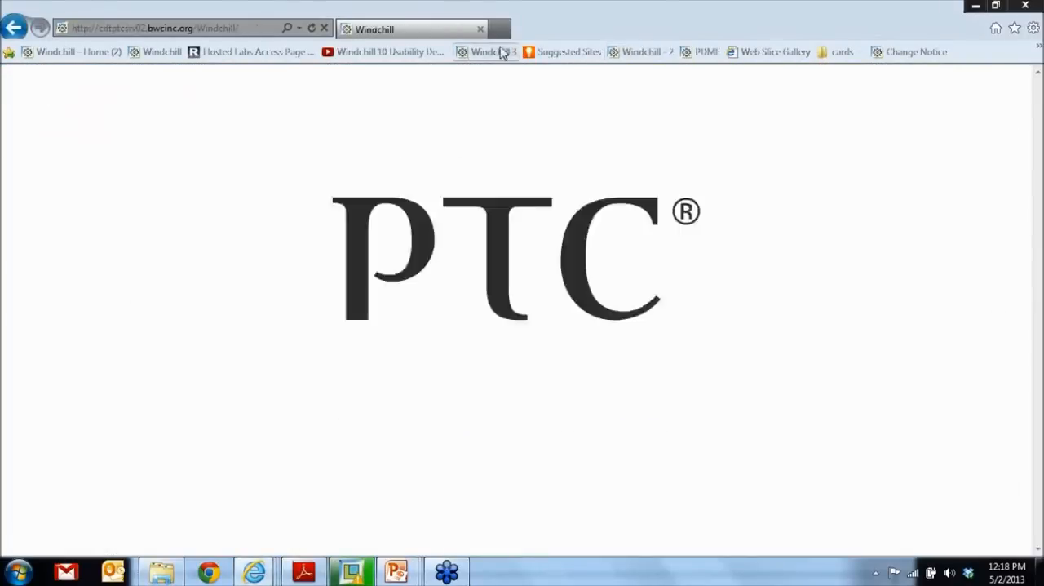
left_click(502, 53)
type("jack")
key("Tab")
type("abc")
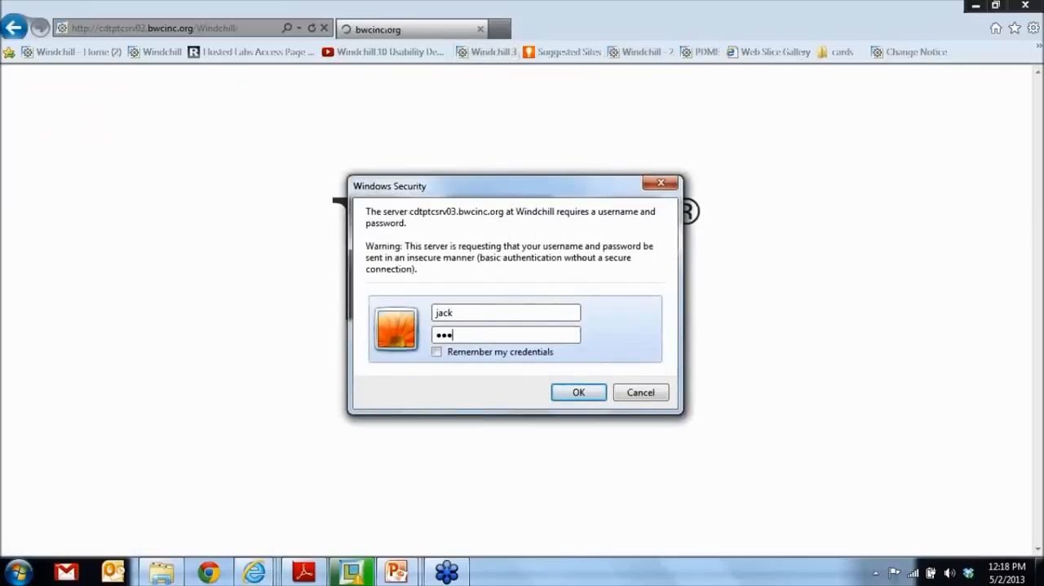
key("Return")
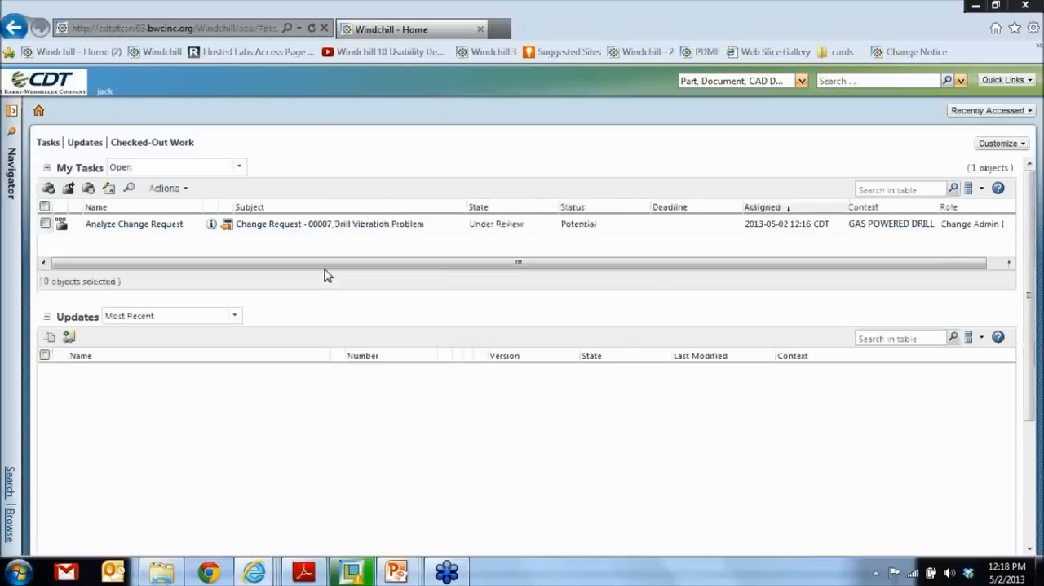
- Open the Analyze Change Request task for the Drill Vibration Problem and choose Fast_Track as its routing option
left_click(153, 225)
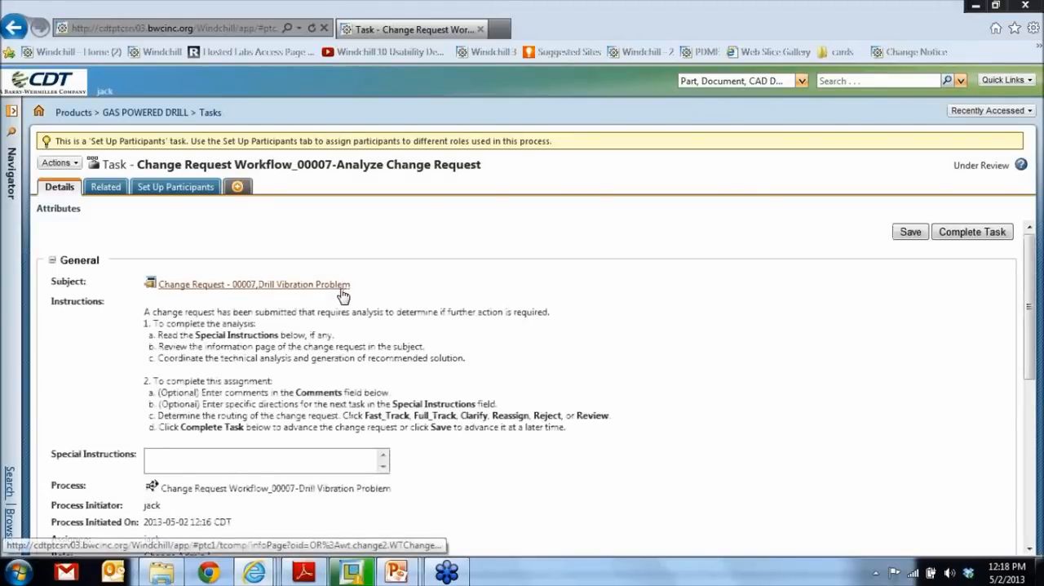
scroll(342, 291, "down", 1)
scroll(346, 302, "down", 5)
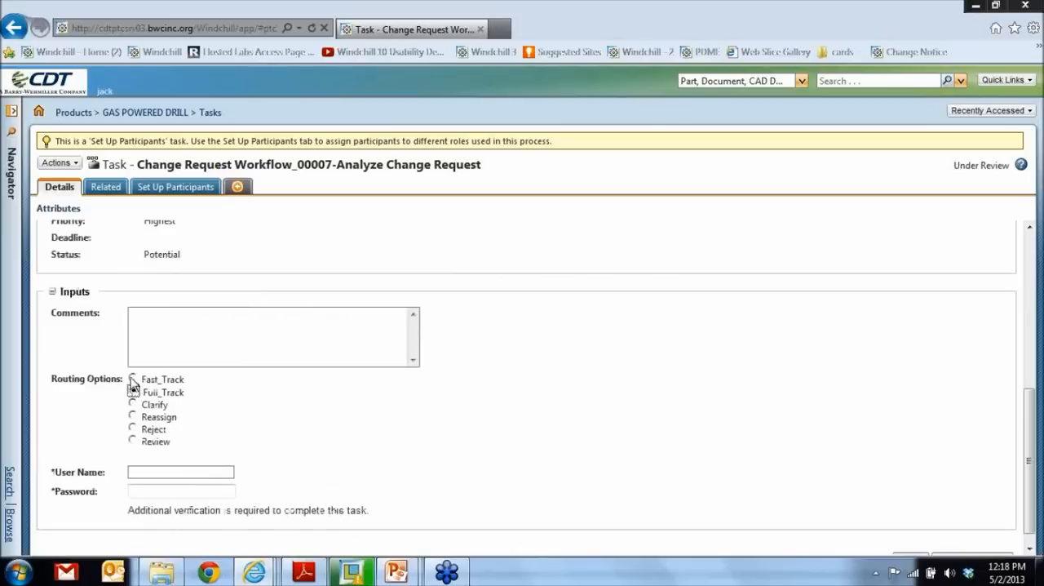
left_click(133, 380)
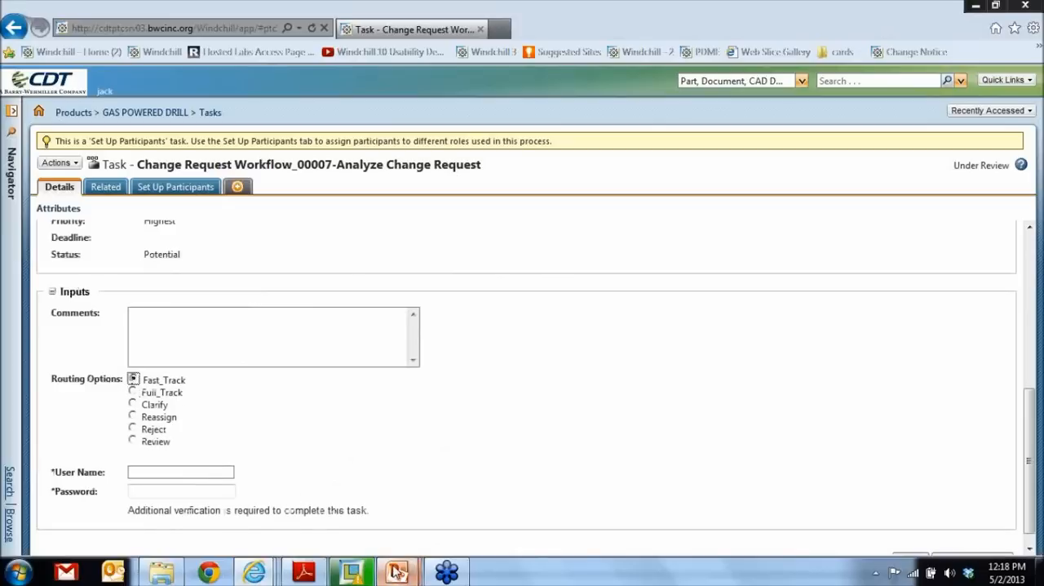
- Switch to the PowerPoint slide show to review the change management workflow diagram, and return to the Analyze Change Request task in Internet Explorer
mouse_move(397, 571)
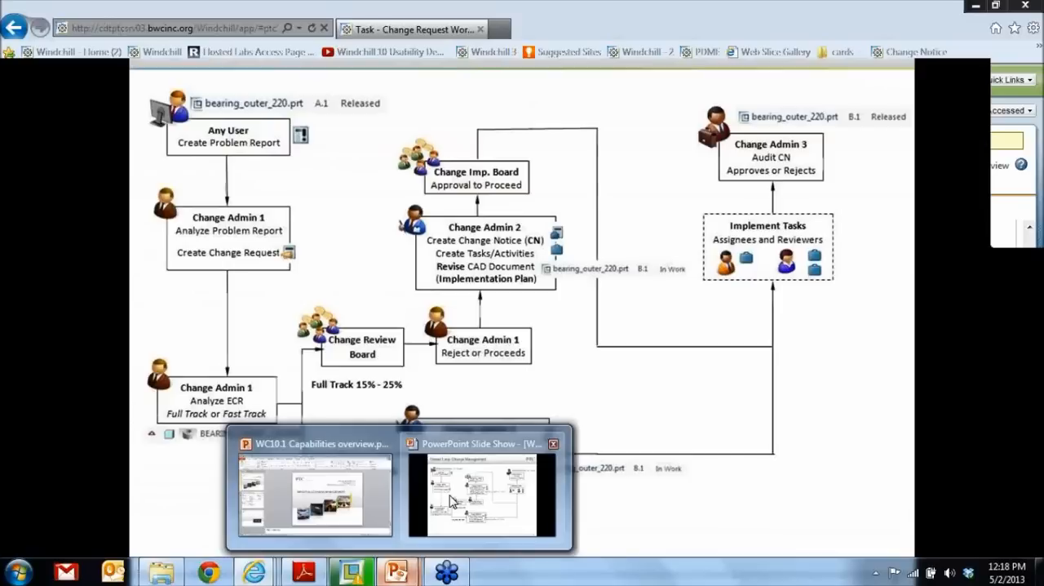
left_click(451, 500)
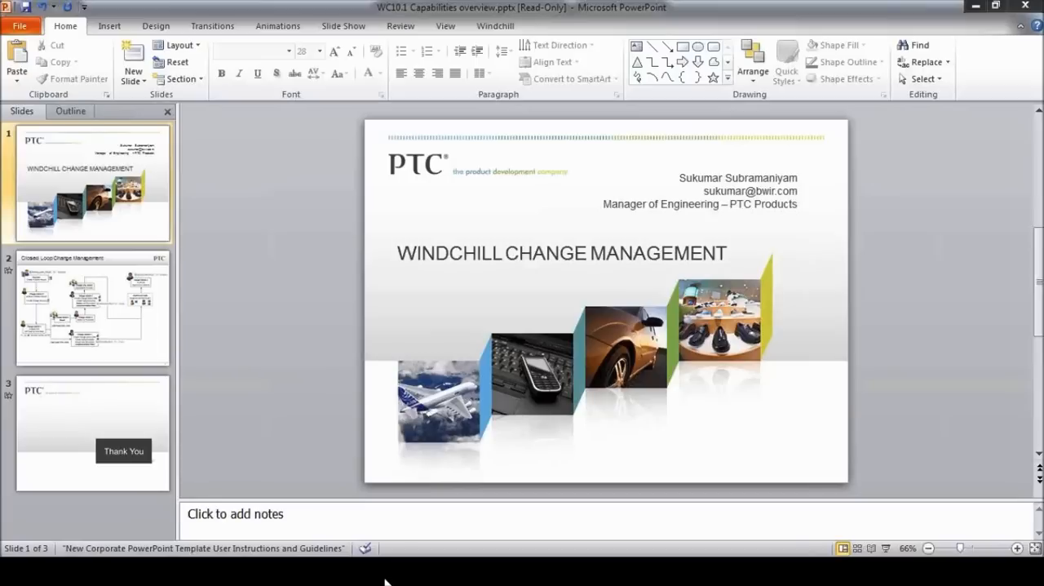
mouse_move(255, 571)
left_click(398, 506)
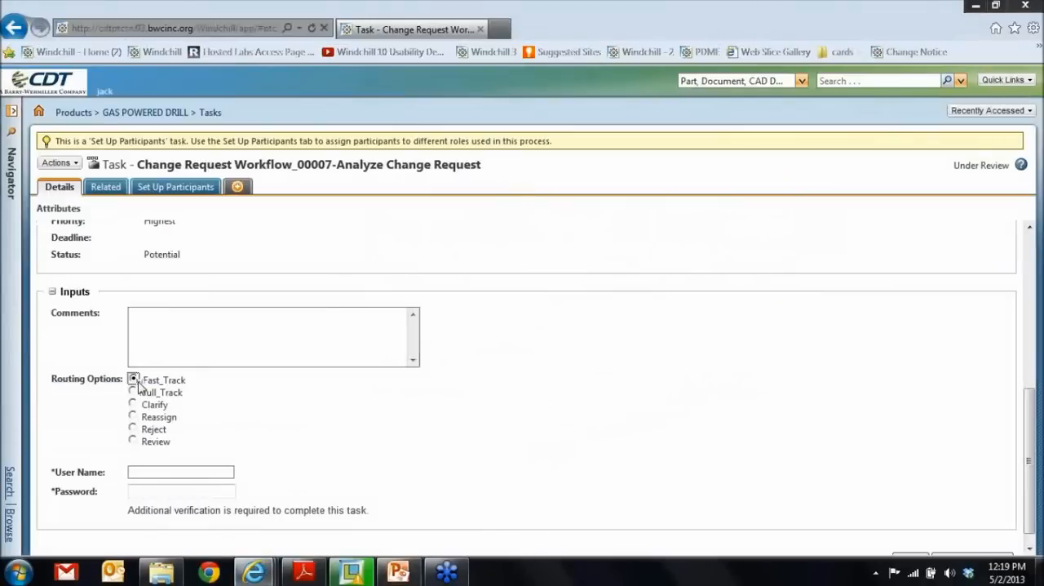
- Verify the Analyze Change Request task with the Change Admin I user name and password and complete it
left_click(179, 472)
type("jack")
key("Tab")
type("ja")
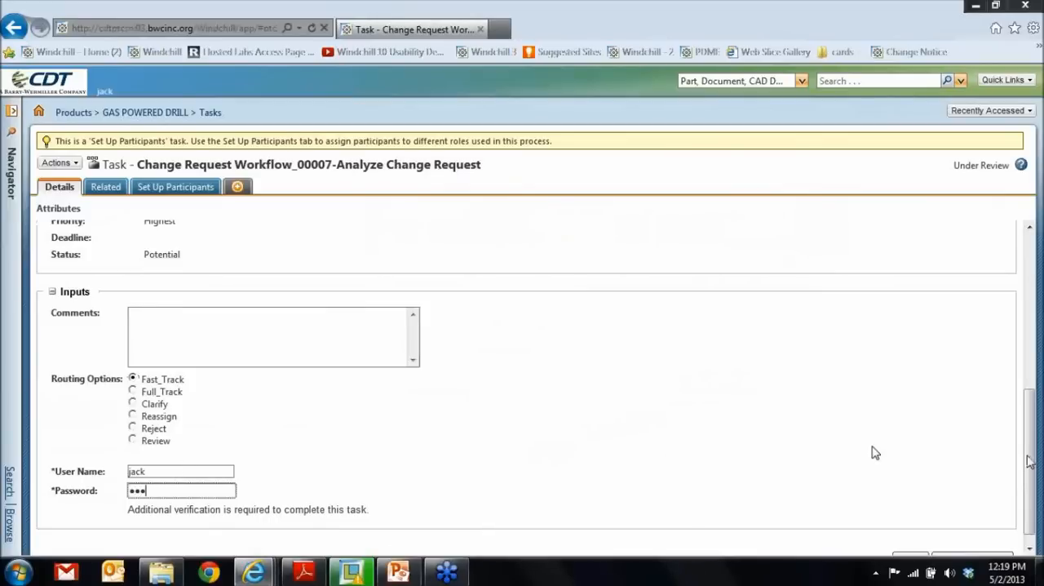
scroll(876, 452, "down", 1)
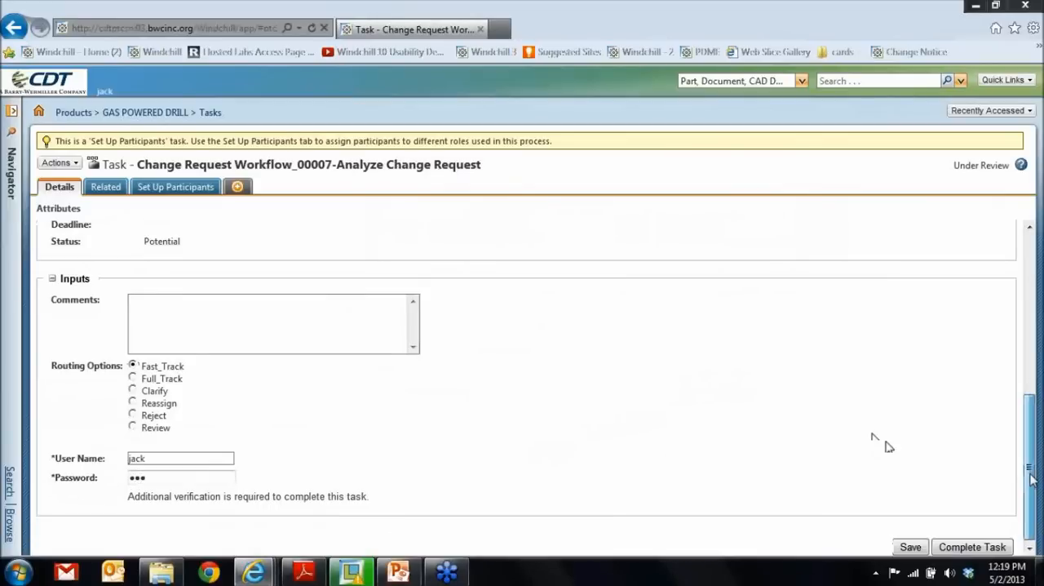
left_click(975, 545)
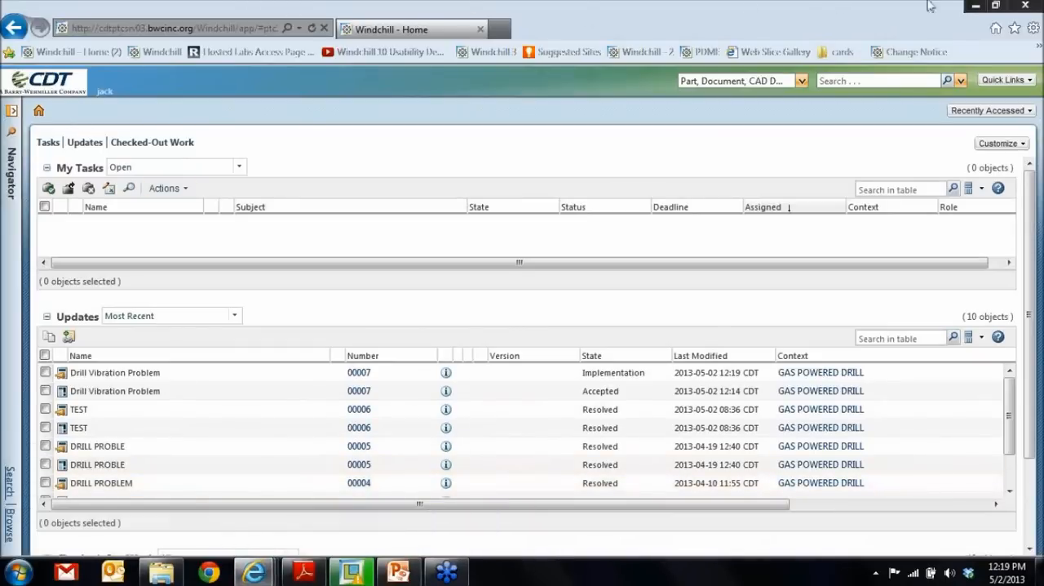
- Close the Change Admin I session, switch to the Change Admin II member's Windchill home page and refresh its task list
left_click(1025, 5)
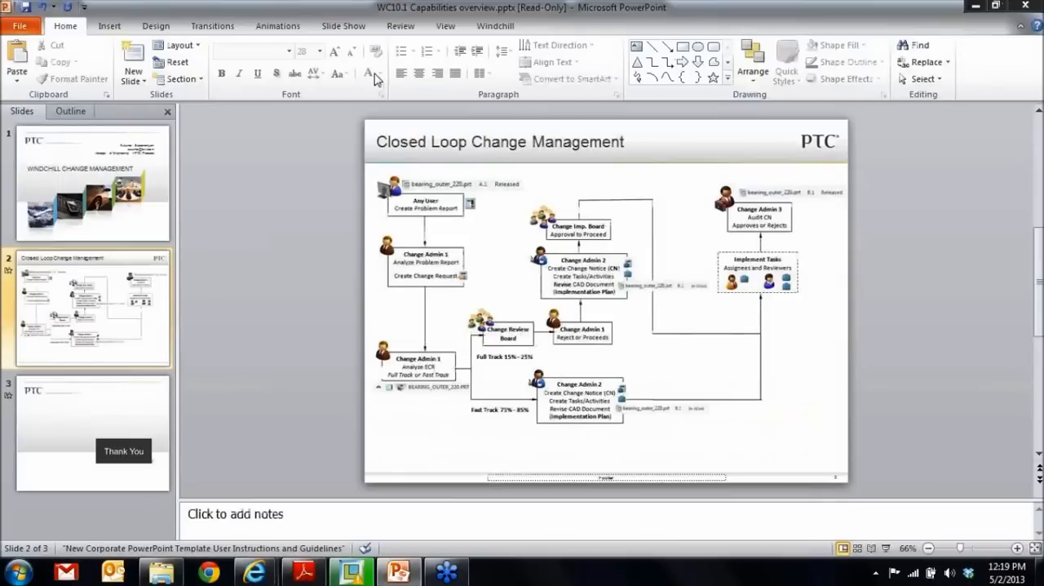
mouse_move(281, 555)
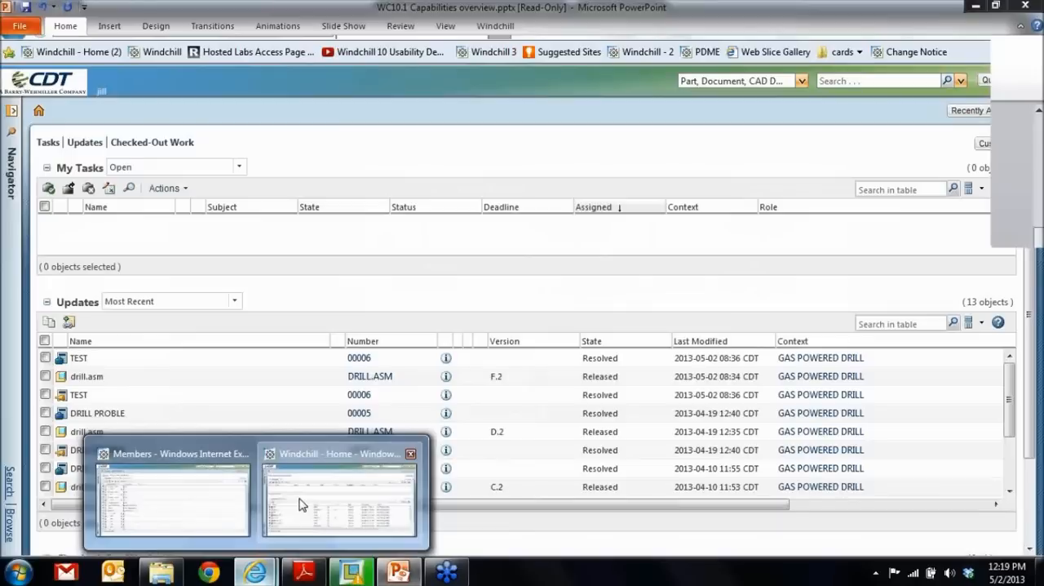
left_click(300, 506)
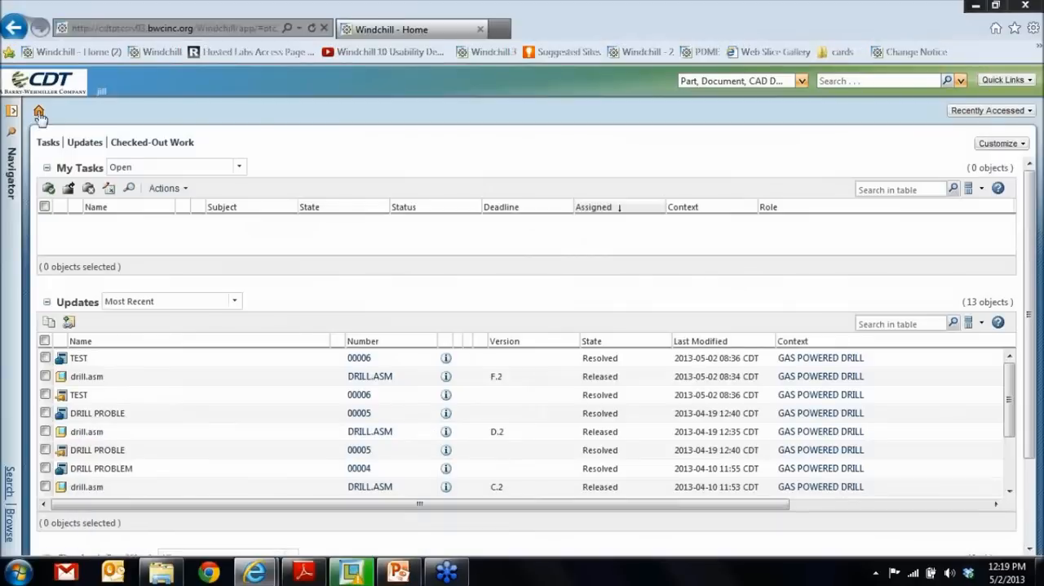
left_click(40, 112)
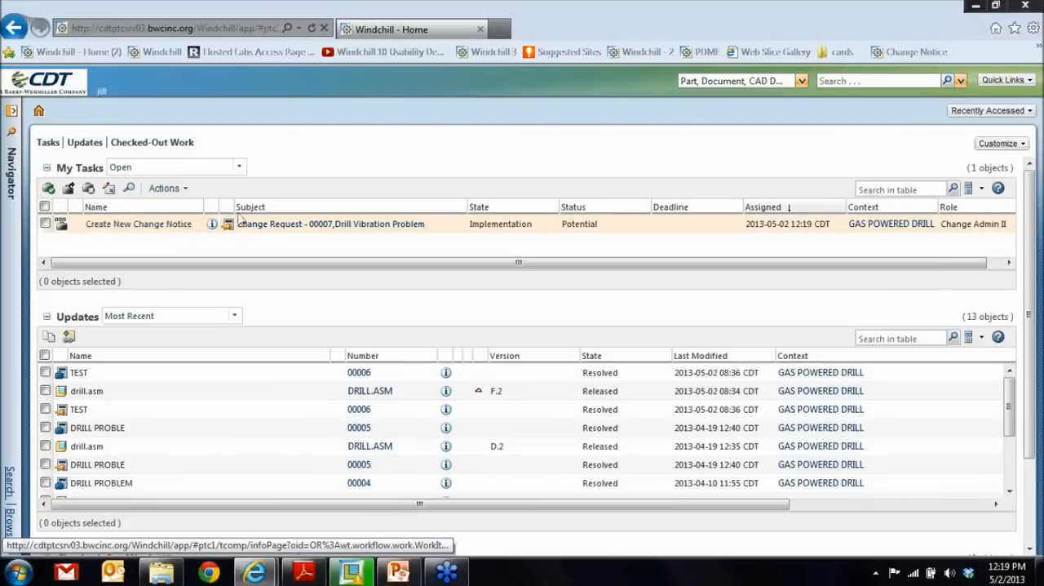
- Open the Create New Change Notice task for the Drill Vibration Problem and enable automatic creation of the change notice
left_click(131, 226)
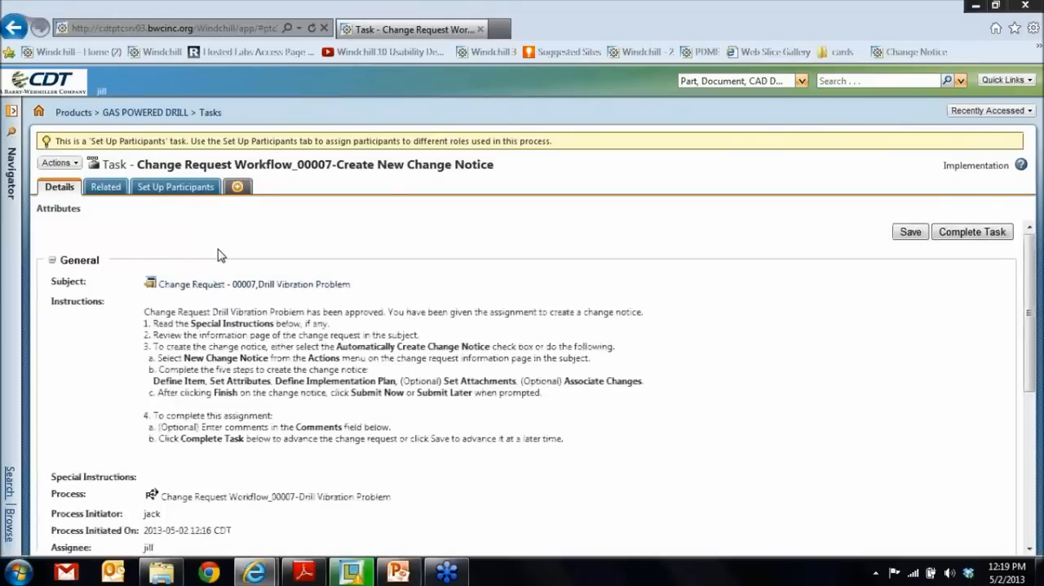
scroll(219, 255, "down", 3)
left_click(148, 381)
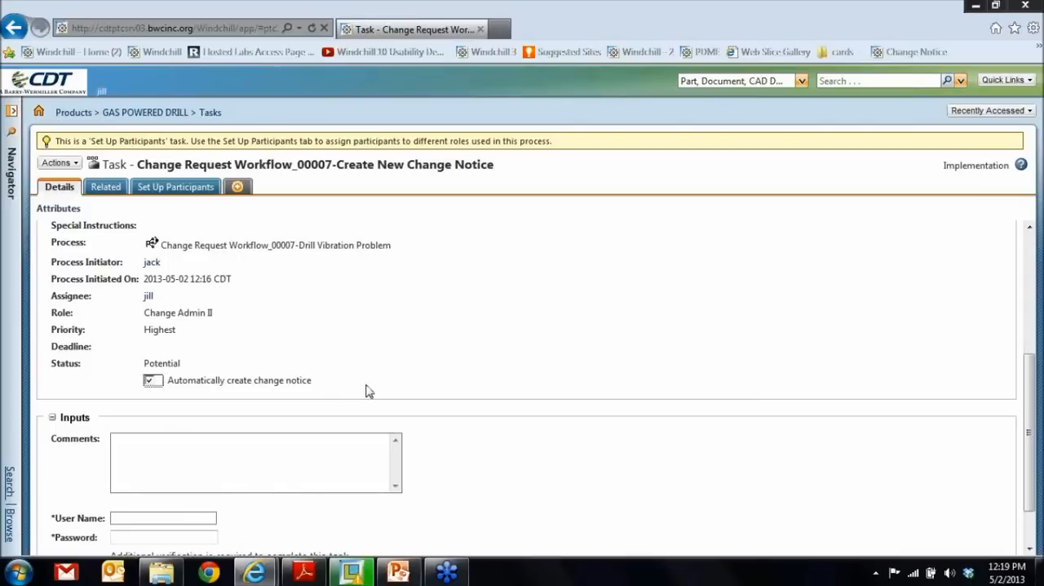
- Comment on the task "I agree this is an issue ...", adding that the assignee is to perform the task, and activate the user name field
scroll(367, 391, "down", 1)
left_click(244, 393)
type("I agree this is a")
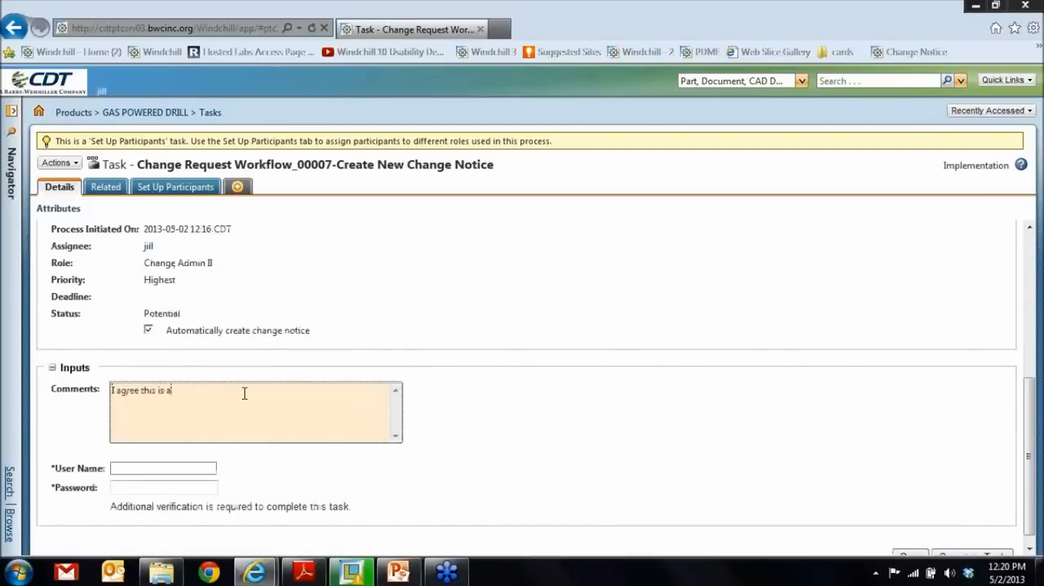
type("n issue ... assigning tom")
scroll(244, 392, "down", 1)
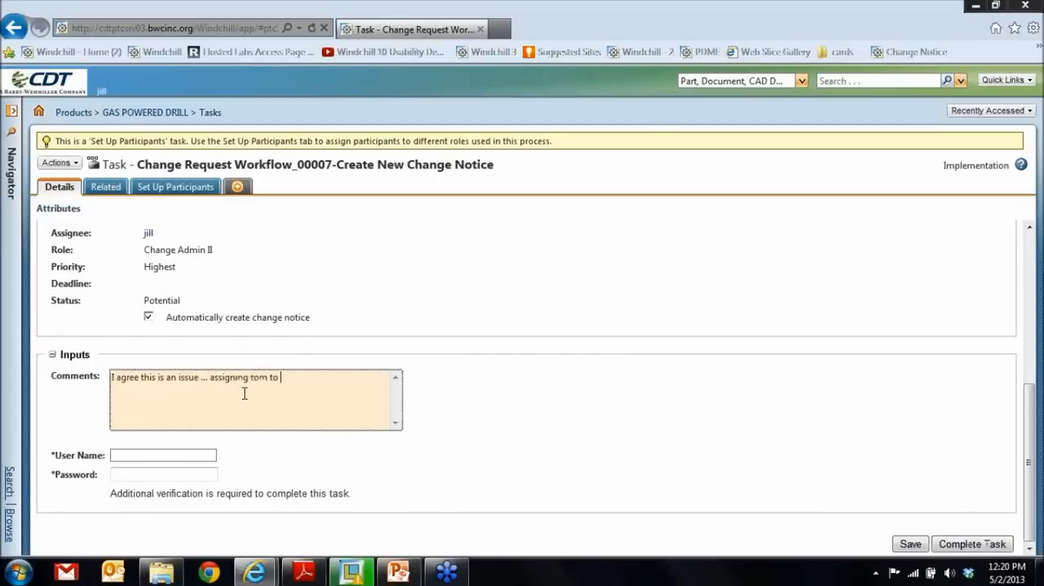
type("to perform the task")
left_click(166, 453)
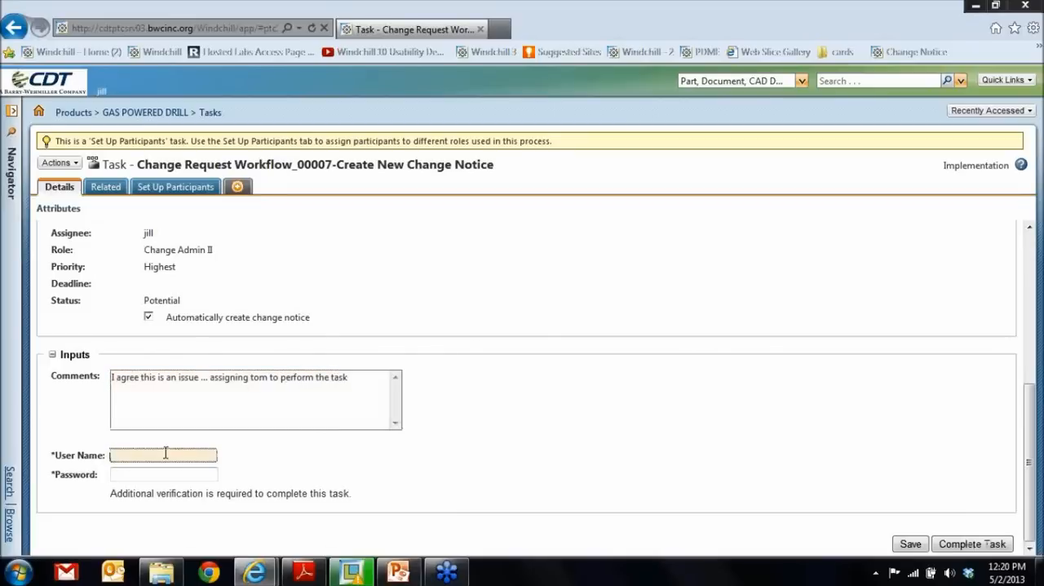
- Enter the Change Admin II member's user name and account password in the verification fields of the Create New Change Notice task
type("jill")
key("Tab")
key("shift+Tab")
type("jill")
key("Tab")
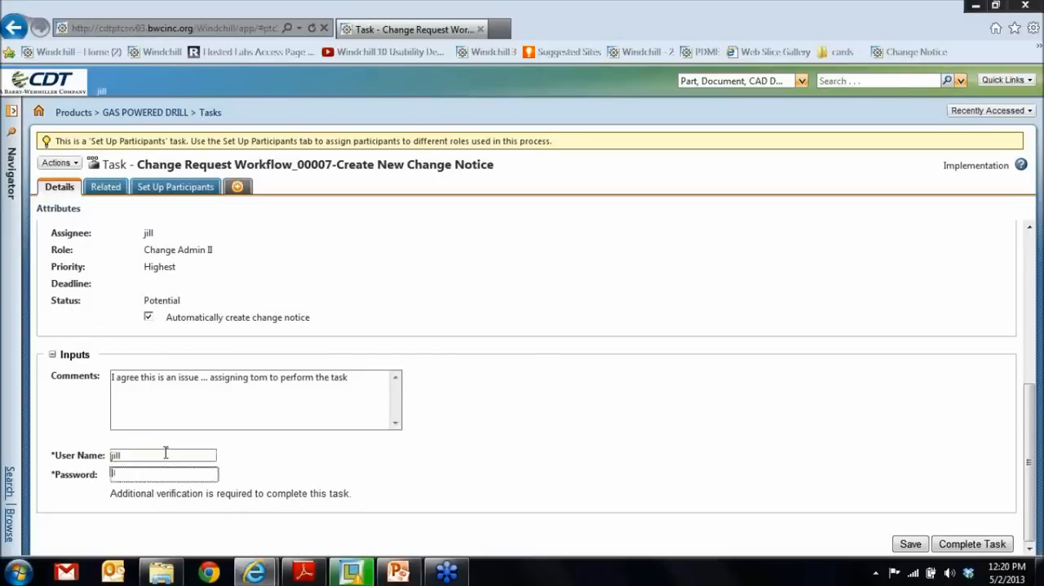
type("ji")
- Open the task's subject Change Request 00007, review its attachments, affected objects, end items, issues and change notices, and close it
scroll(461, 357, "up", 5)
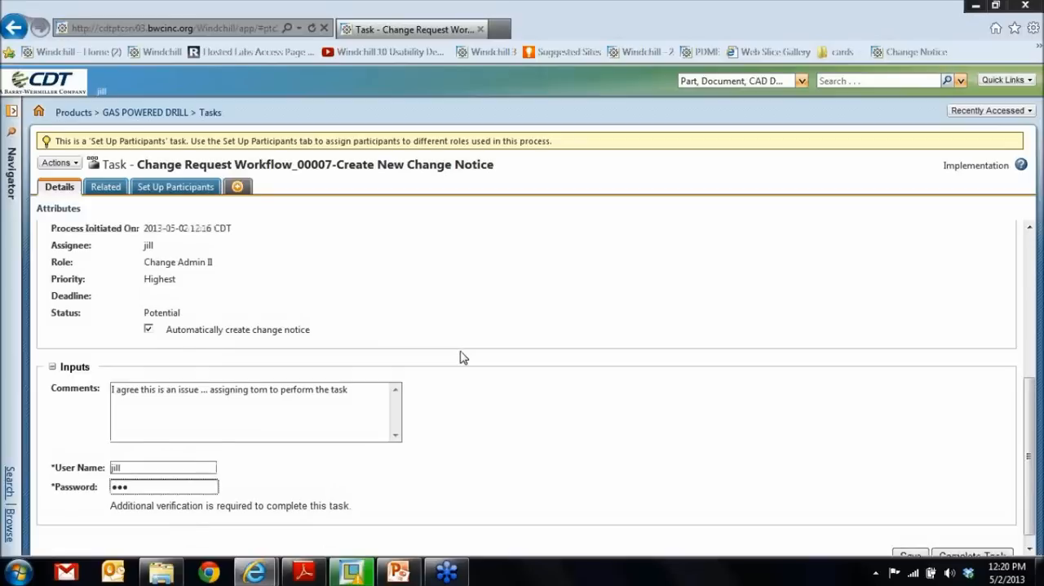
scroll(455, 361, "up", 2)
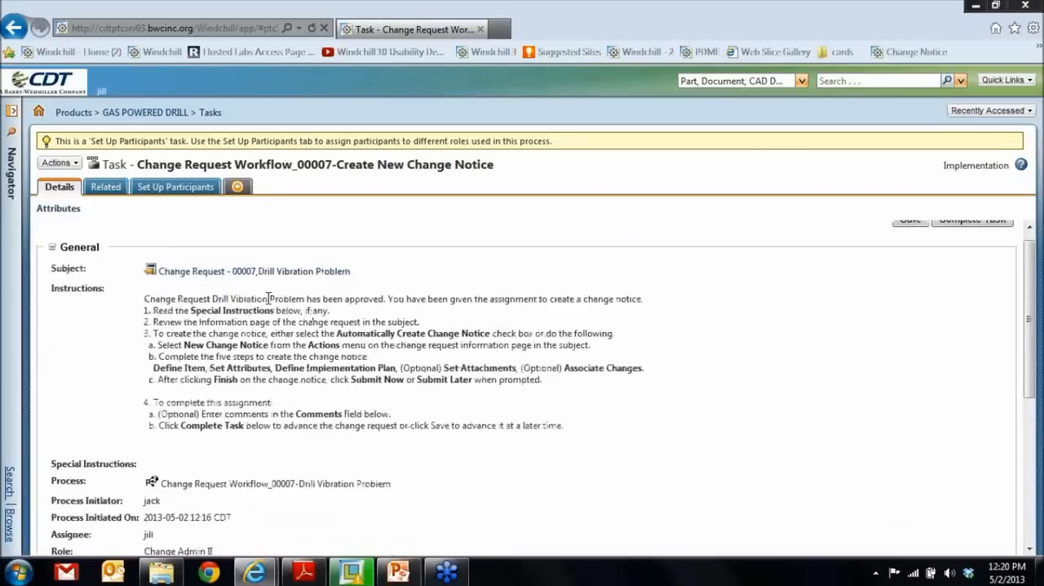
left_click(261, 272)
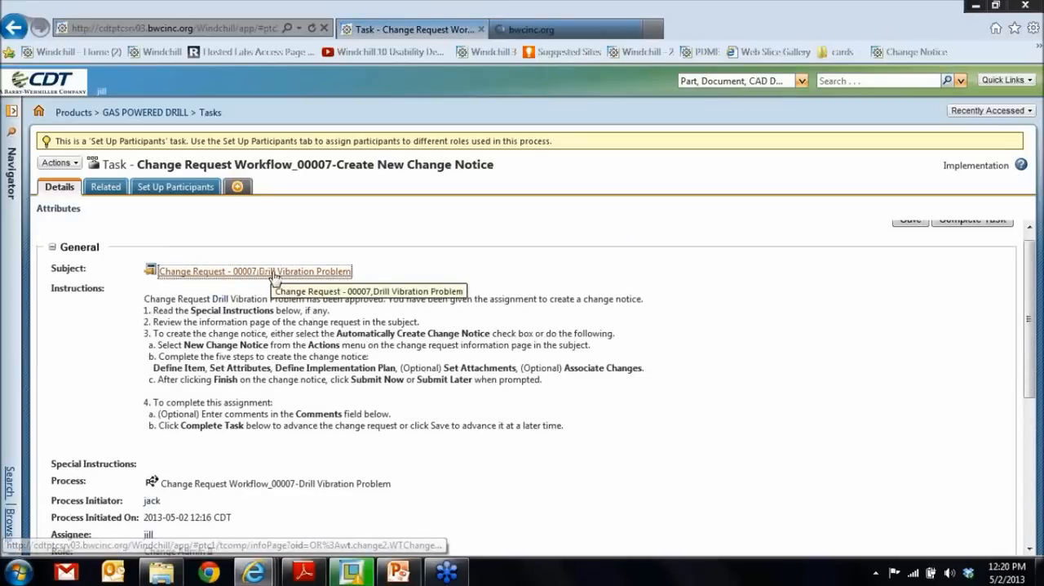
left_click(530, 30)
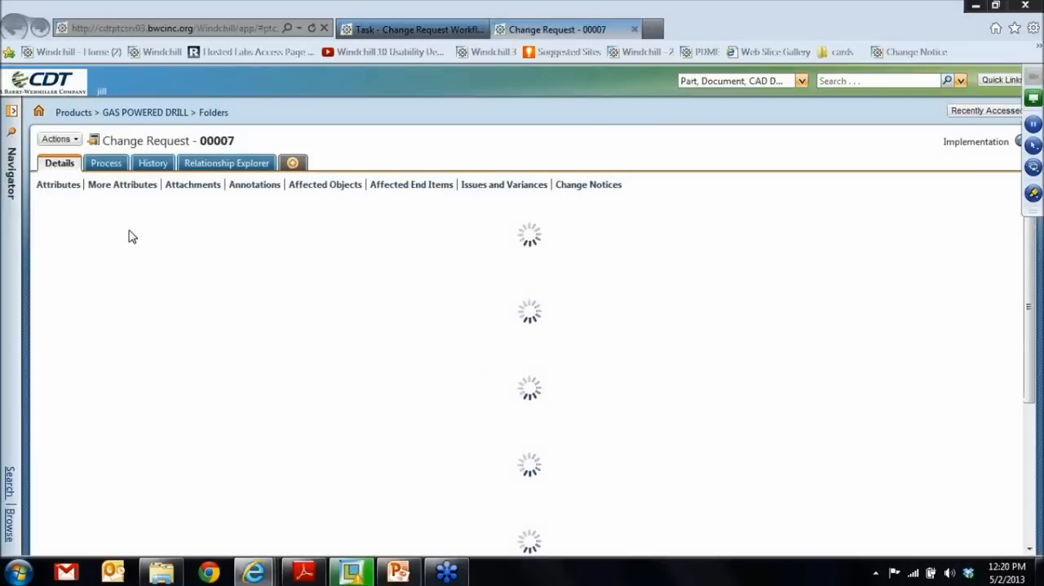
scroll(151, 342, "down", 4)
scroll(166, 370, "down", 5)
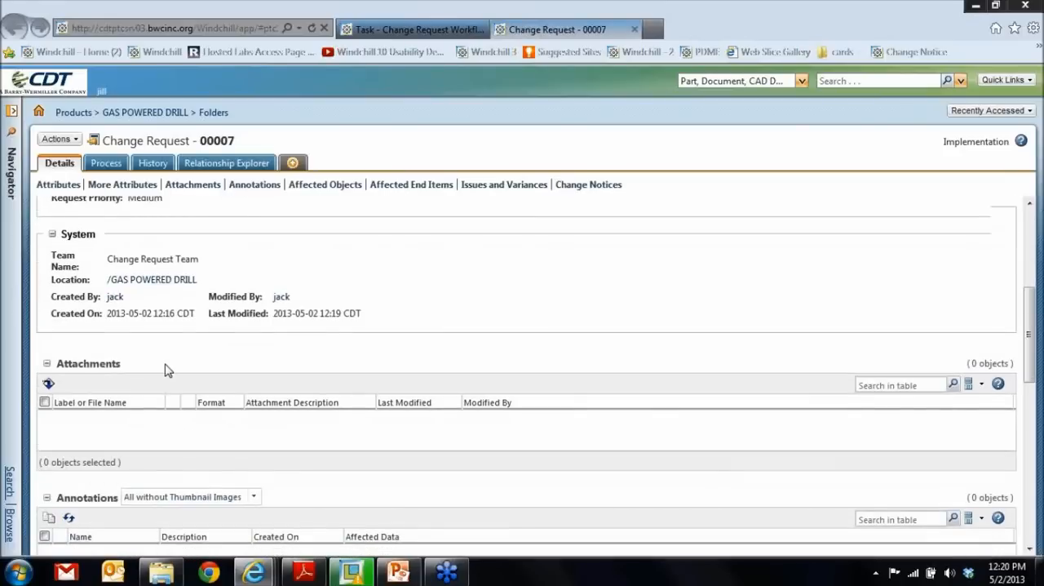
scroll(166, 373, "down", 5)
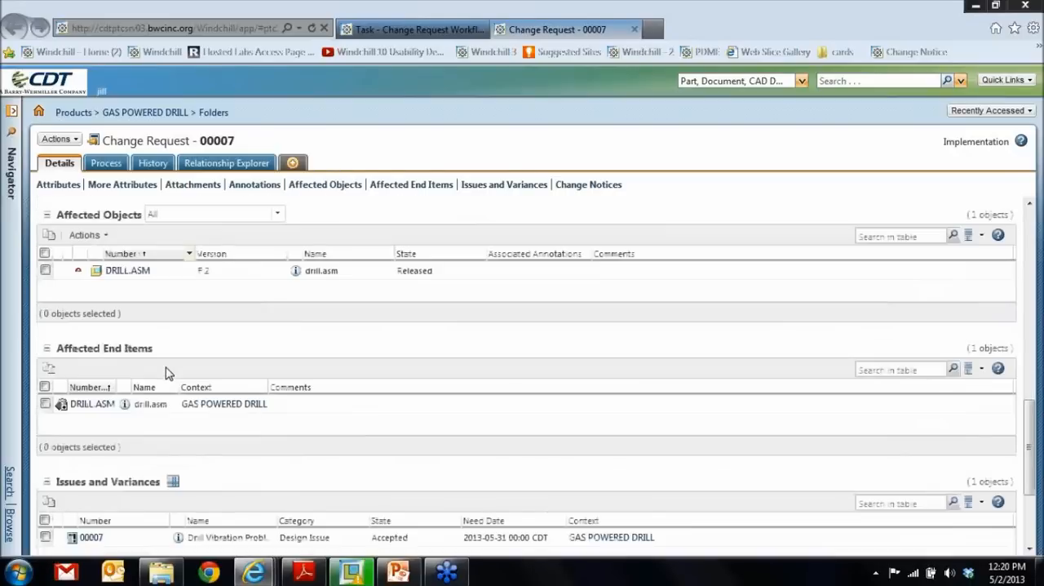
scroll(167, 375, "up", 3)
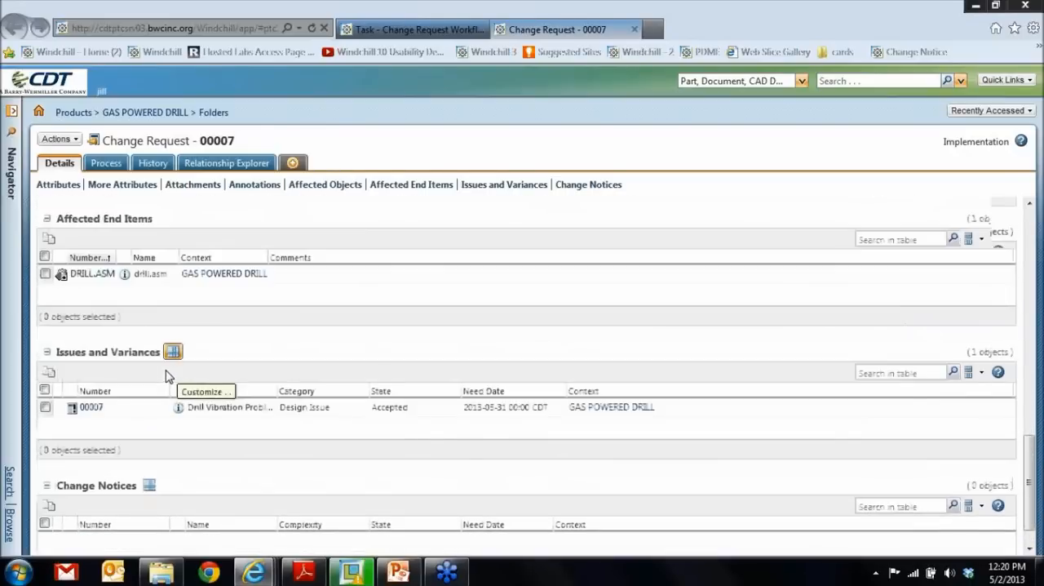
left_click(635, 29)
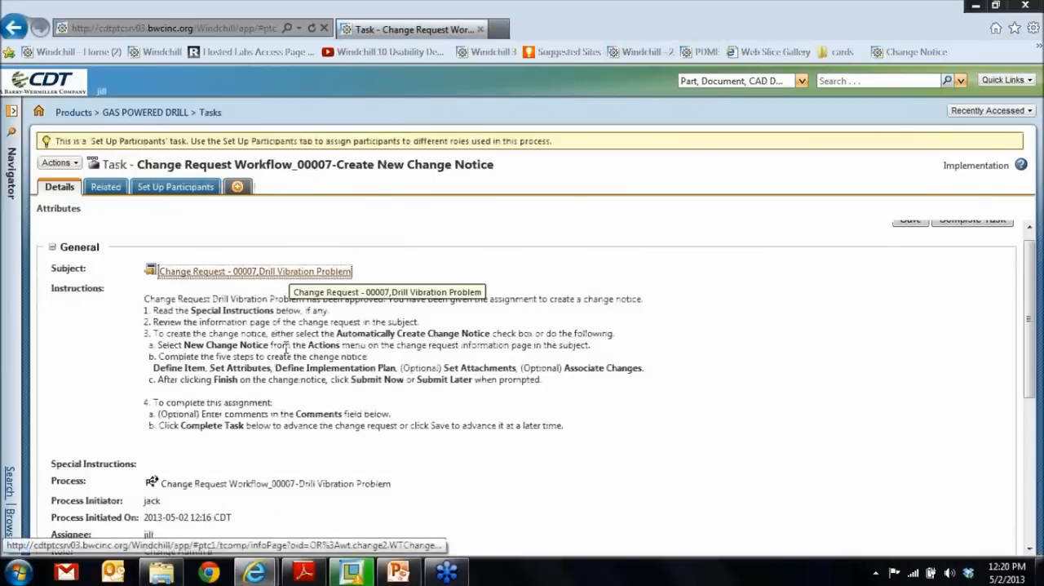
- Complete the Create New Change Notice task and open the Submit Change Notice task for the Drill Vibration Problem
scroll(281, 376, "down", 6)
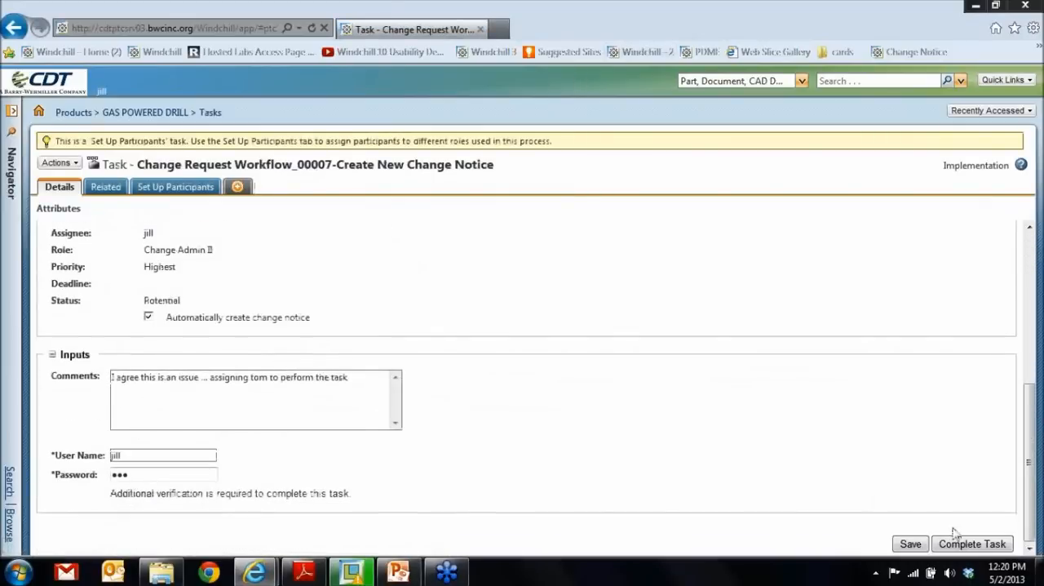
left_click(975, 545)
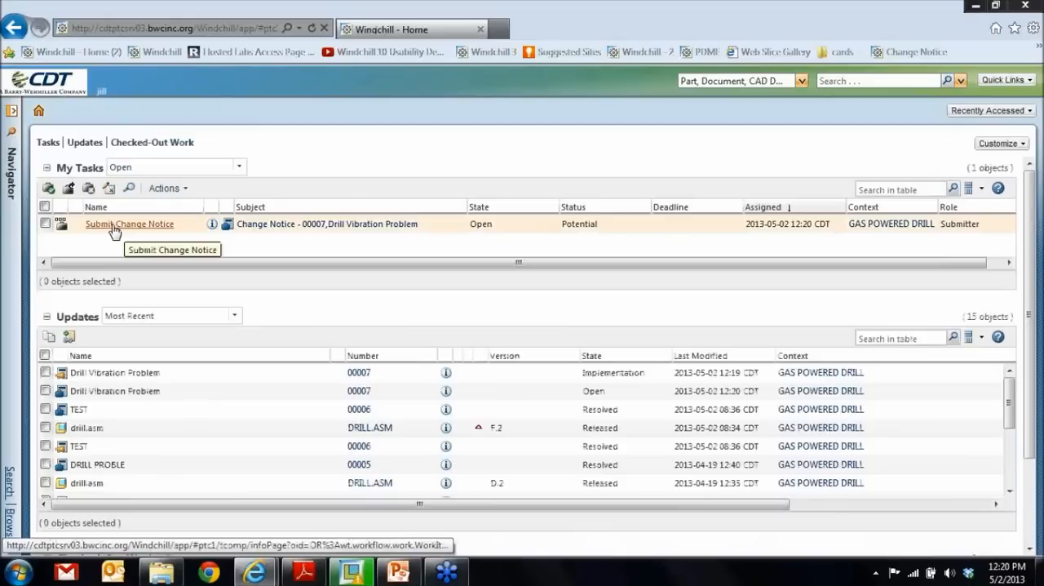
left_click(113, 225)
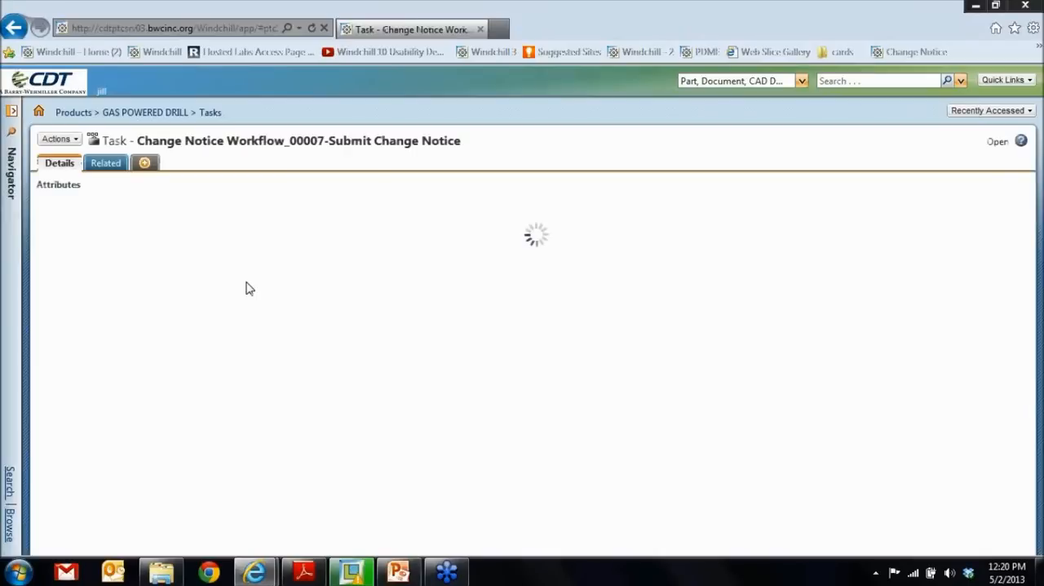
- Open Change Notice 00007 from the task's subject and open the default change task in its implementation plan for editing
scroll(250, 288, "down", 1)
scroll(250, 288, "down", 3)
scroll(252, 289, "up", 3)
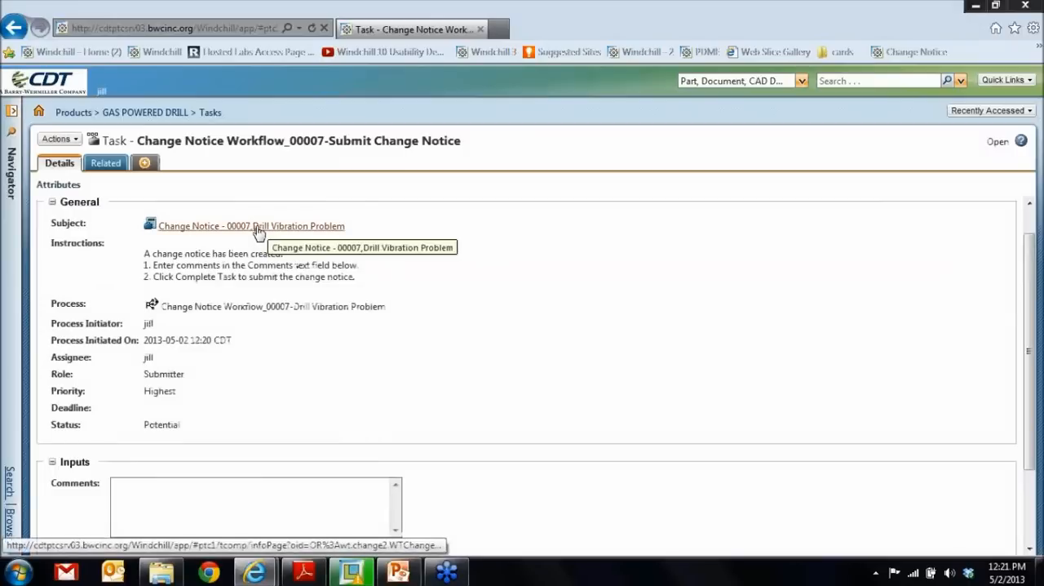
left_click(262, 226)
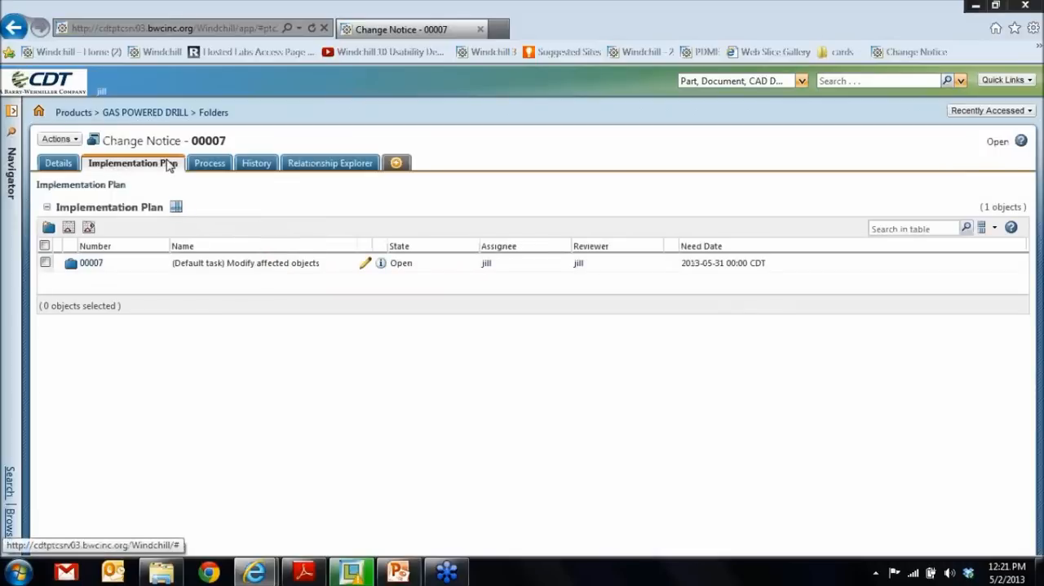
left_click(367, 268)
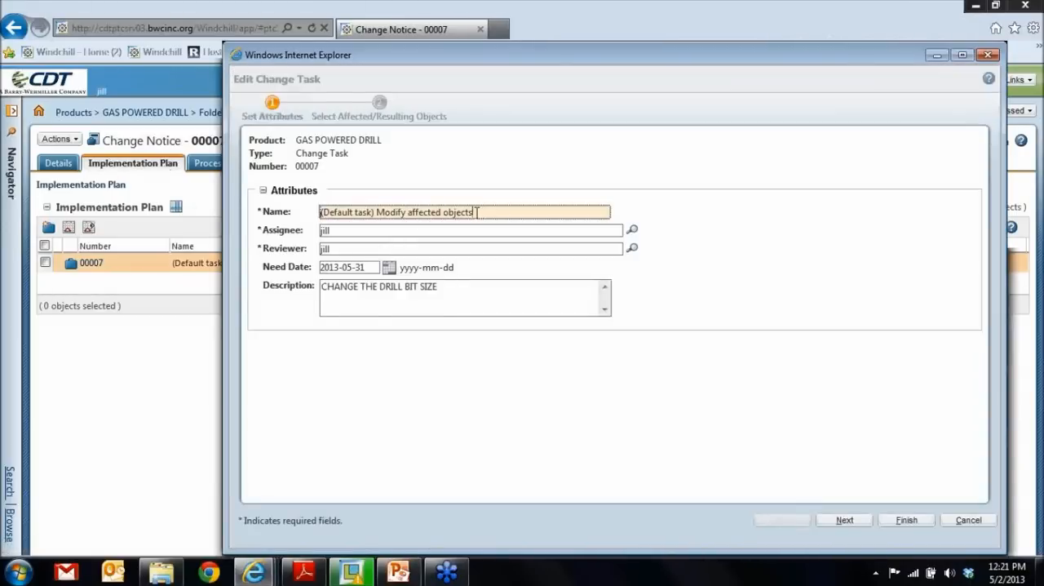
- Rename the change task as CHANGE THE DRILL BIT SIZE
left_click_drag(478, 212, 309, 210)
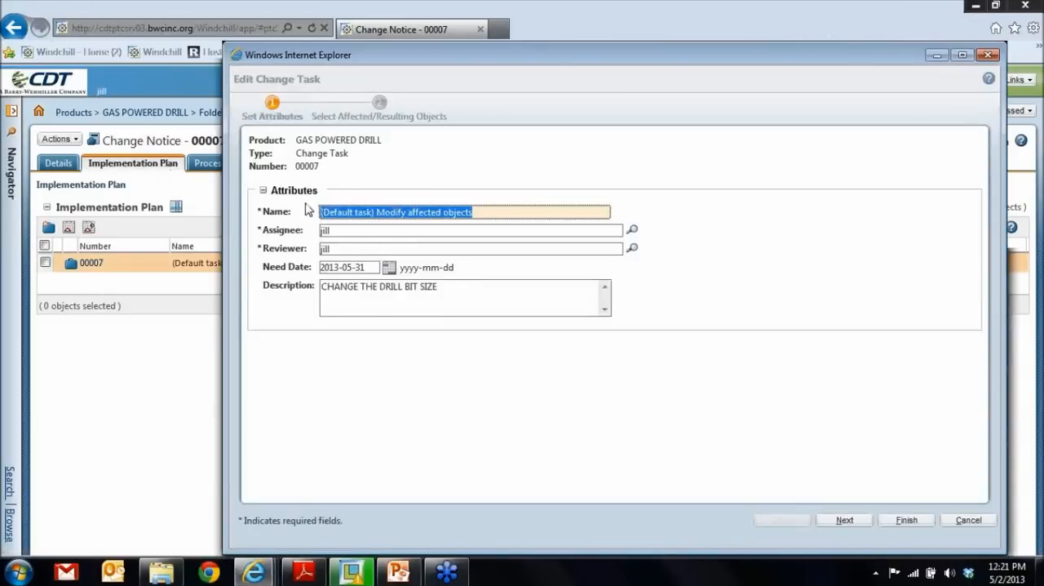
key("BackSpace")
type("CHANGE THE DRILL BIT")
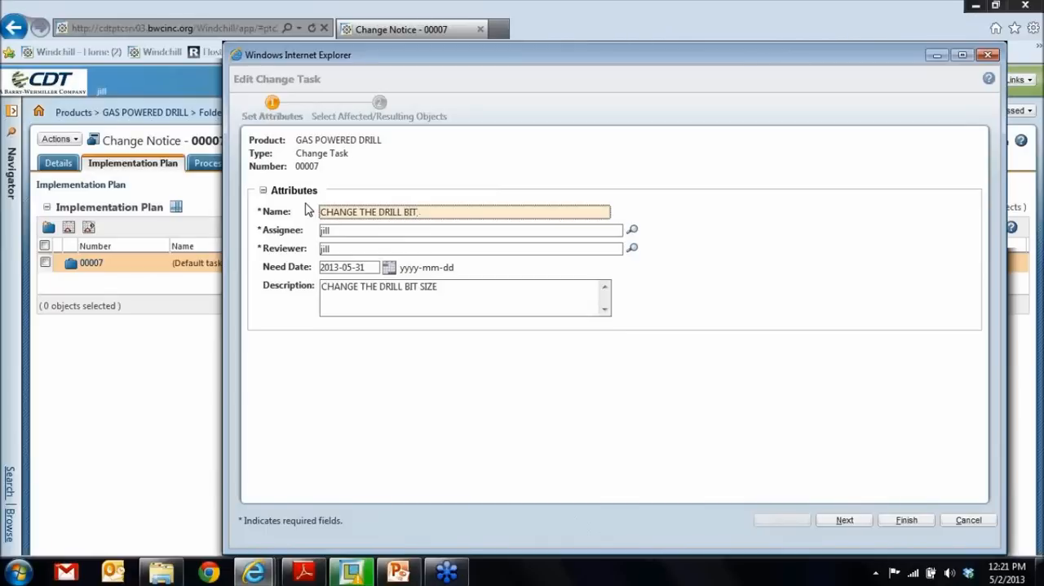
type(" SO")
key("BackSpace")
type("IZE")
- Set the change task's assignee to the user named in the earlier task comment and choose another team member as reviewer
key("Tab")
type("tom")
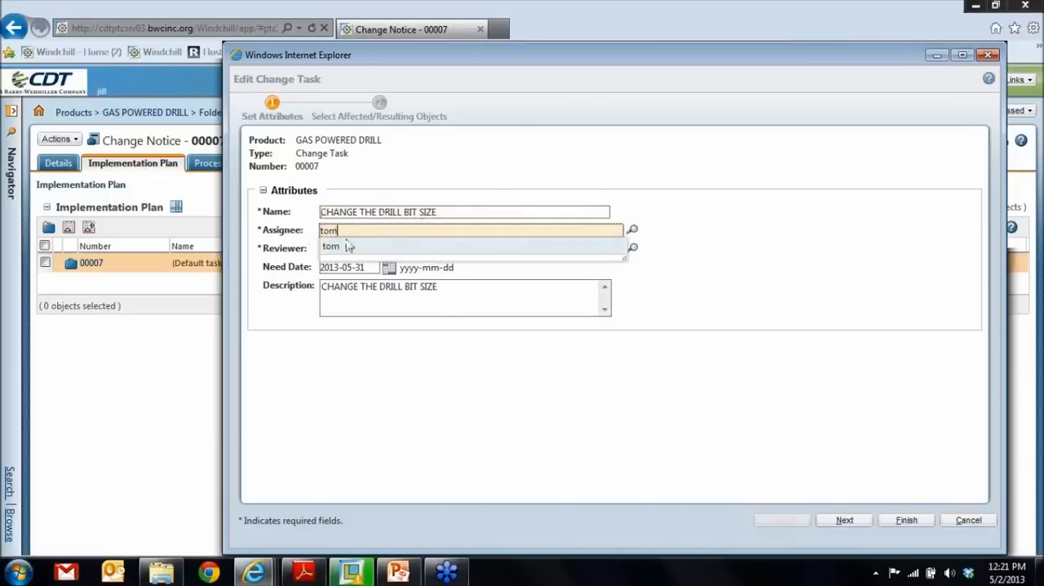
left_click(331, 249)
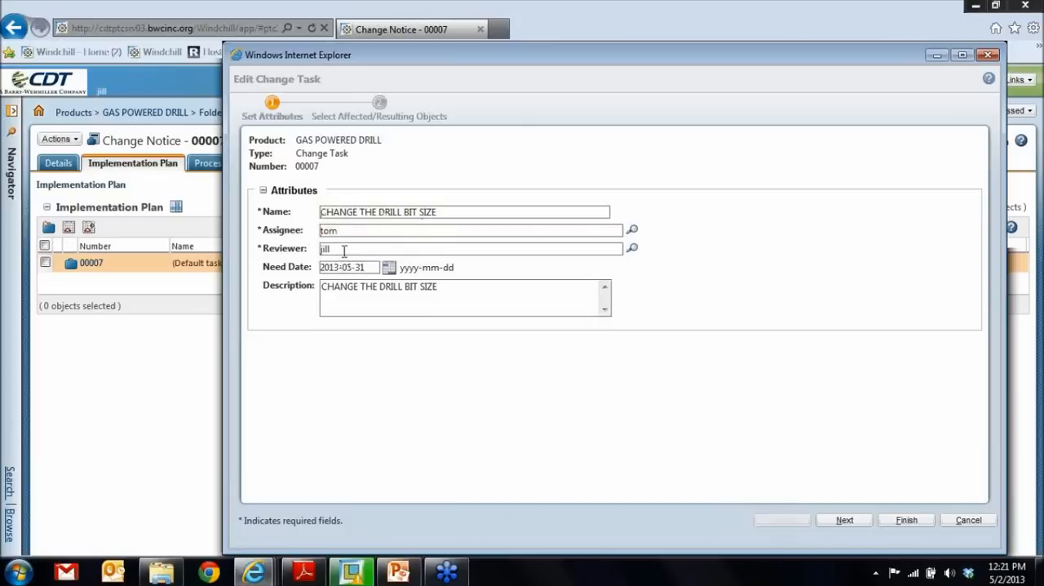
key("Tab")
type("mike")
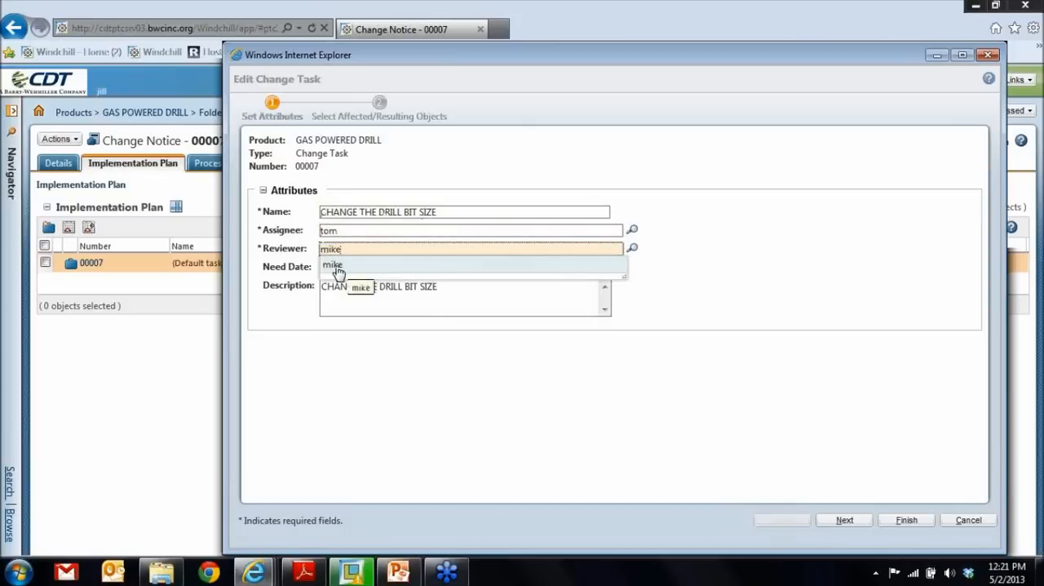
left_click(333, 269)
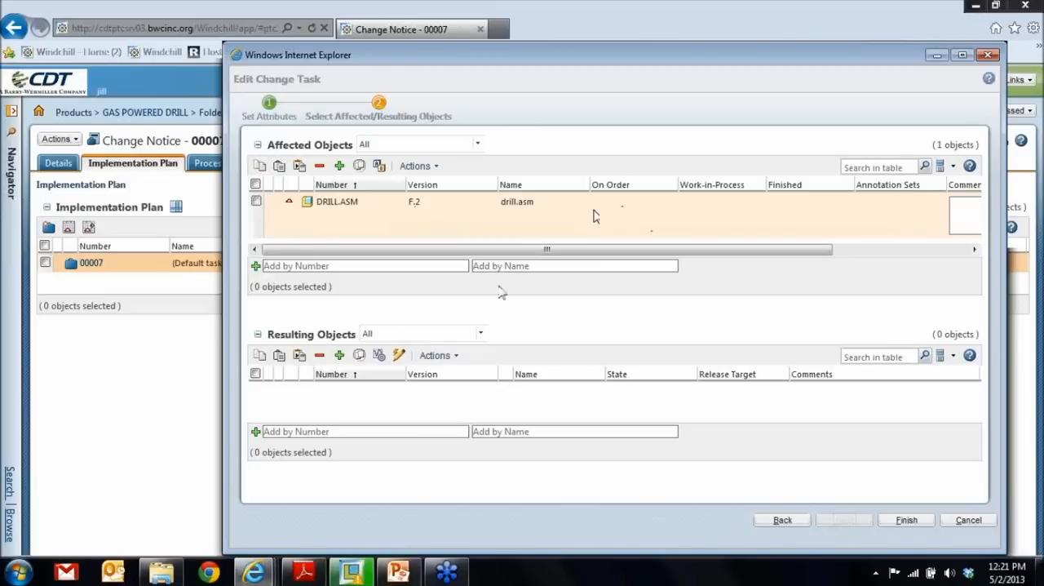
- Start revising the affected object DRILL.ASM and look through the collected list of dependent parts
left_click(255, 185)
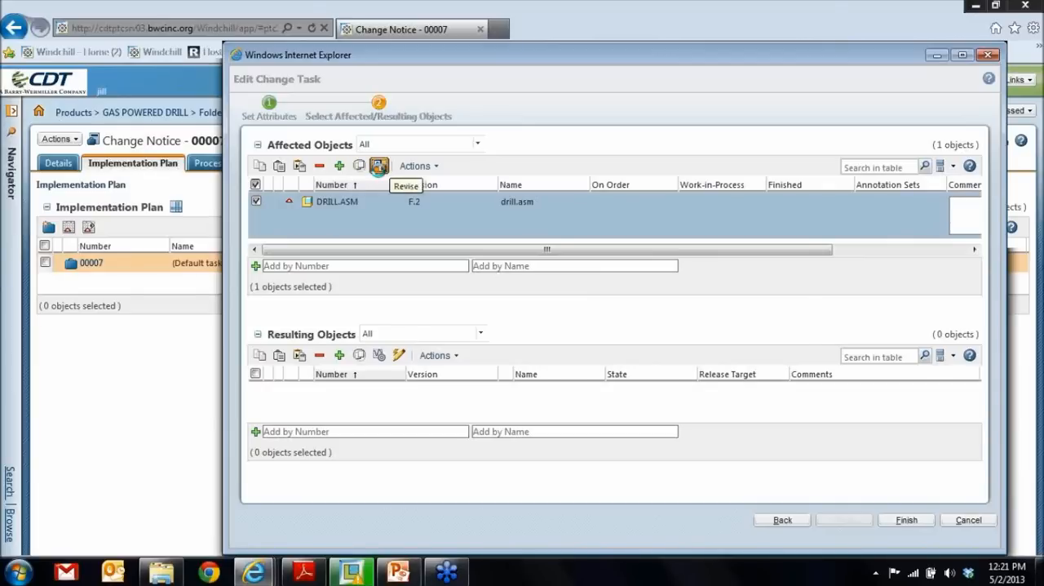
left_click(379, 166)
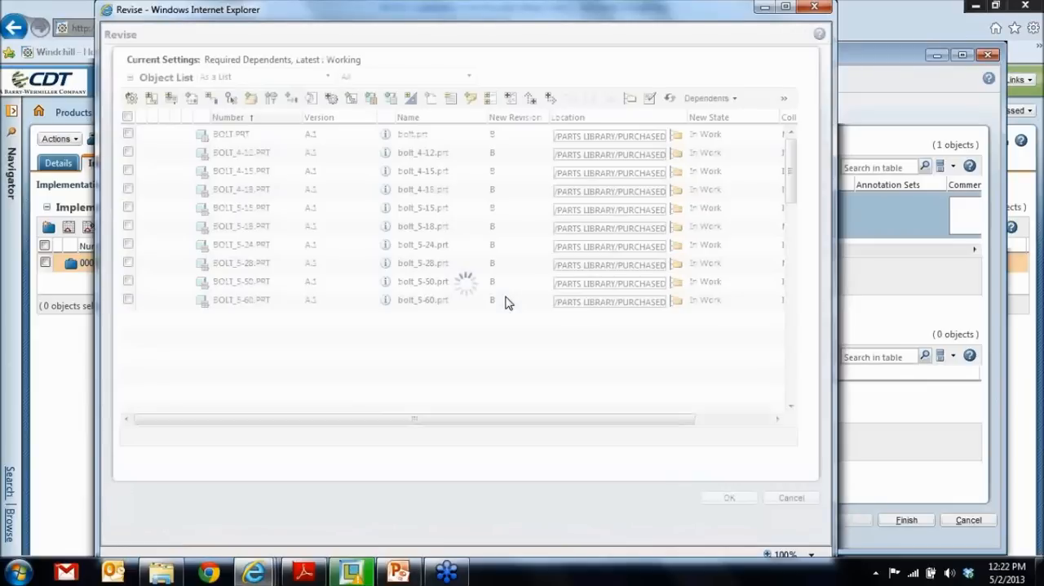
scroll(342, 230, "down", 5)
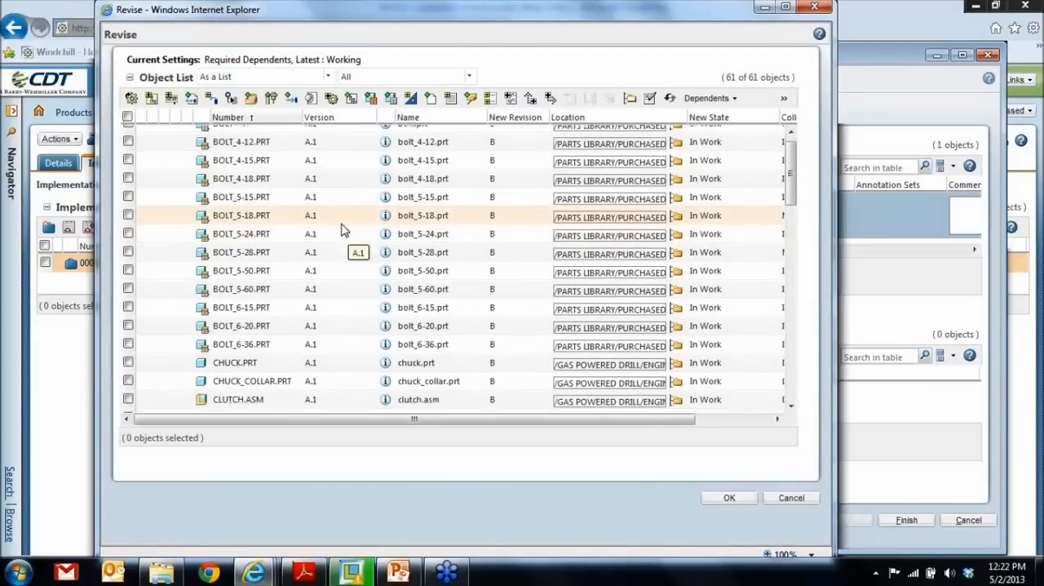
scroll(446, 263, "down", 1)
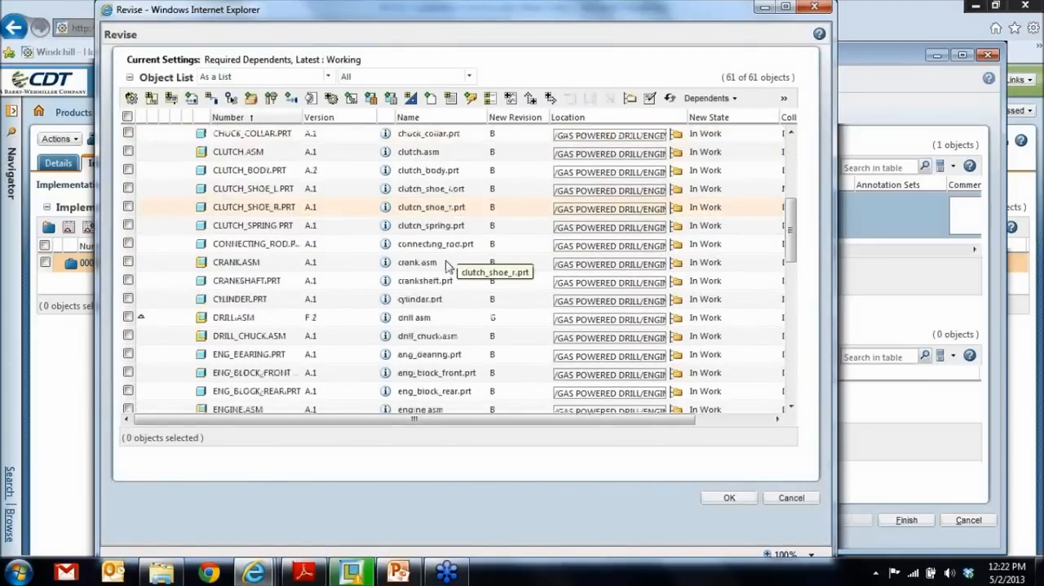
scroll(446, 263, "down", 2)
scroll(198, 243, "down", 1)
- Revise only DRILL.ASM to revision G, leaving its dependents out of the revision, and finish editing the change task
left_click(128, 117)
left_click(128, 187)
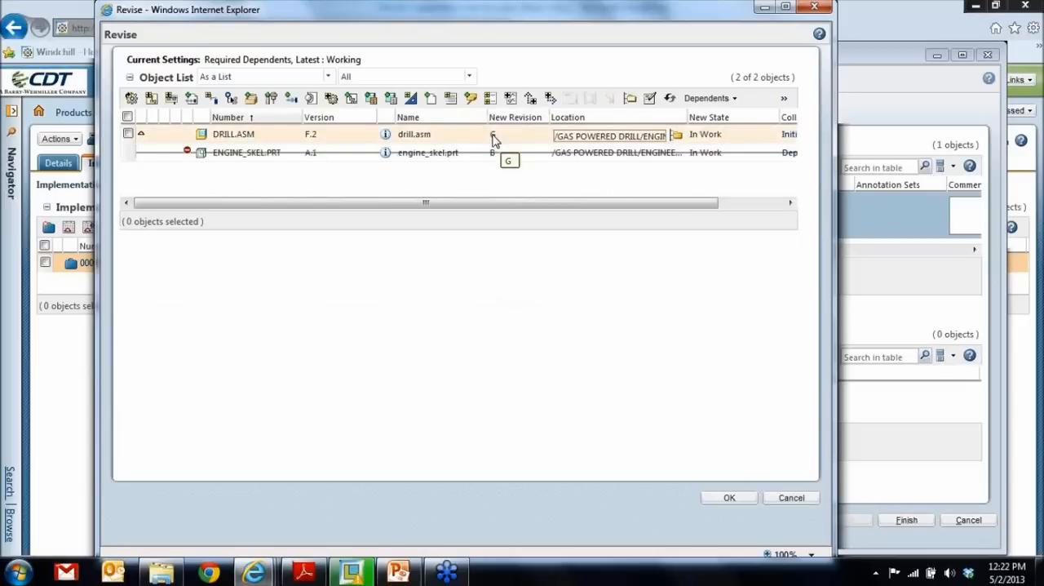
left_click_drag(526, 203, 585, 203)
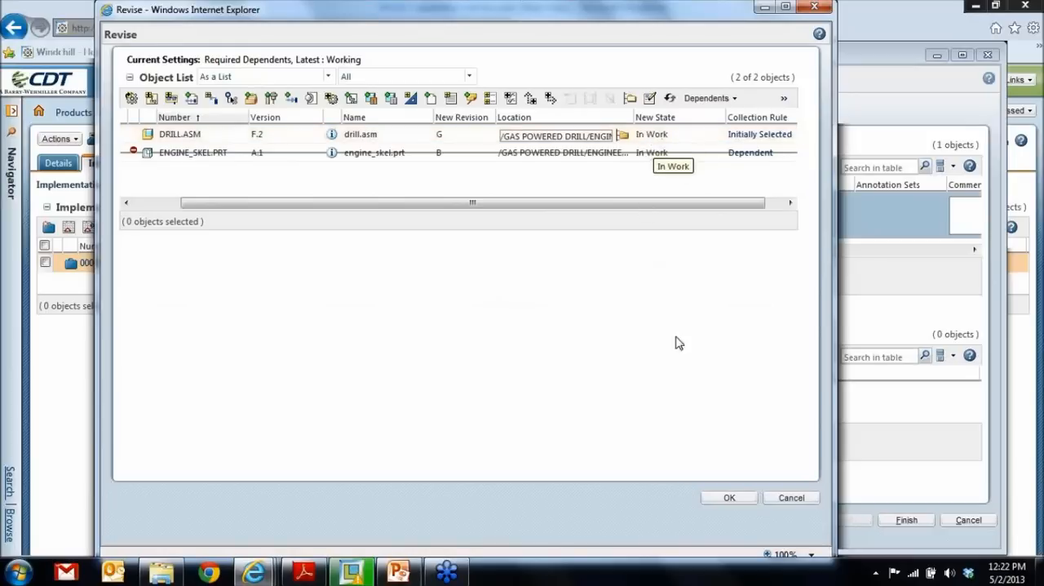
left_click(730, 499)
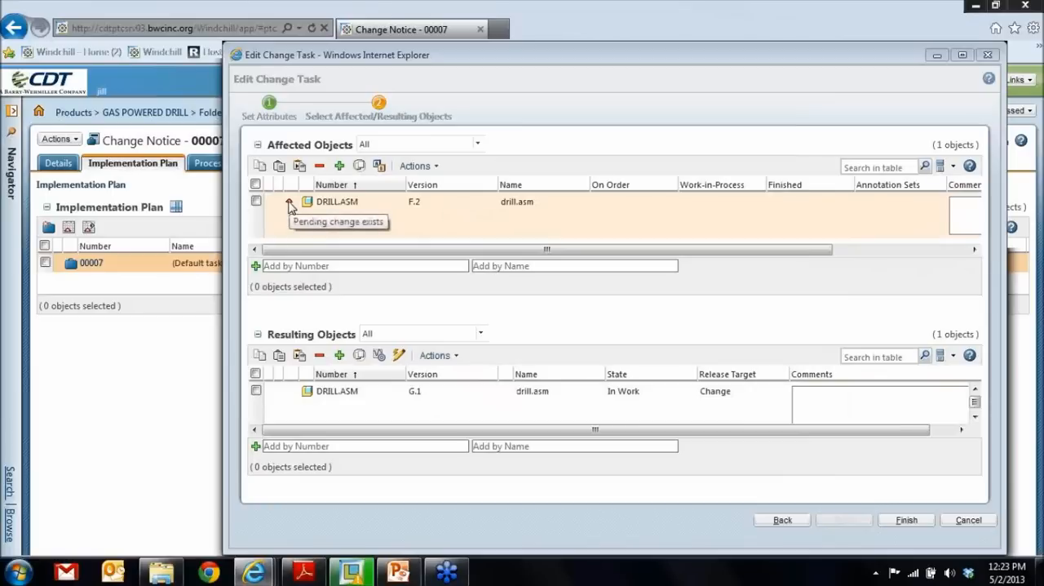
left_click(904, 522)
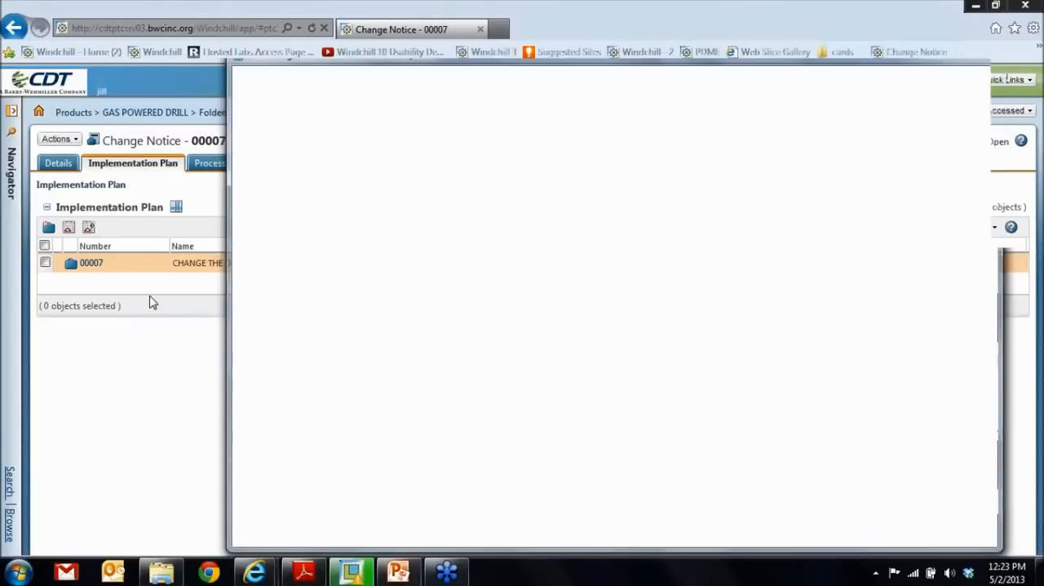
- Review the details of Change Notice 00007 and reopen the Submit Change Notice task from the home page's task list
left_click(58, 164)
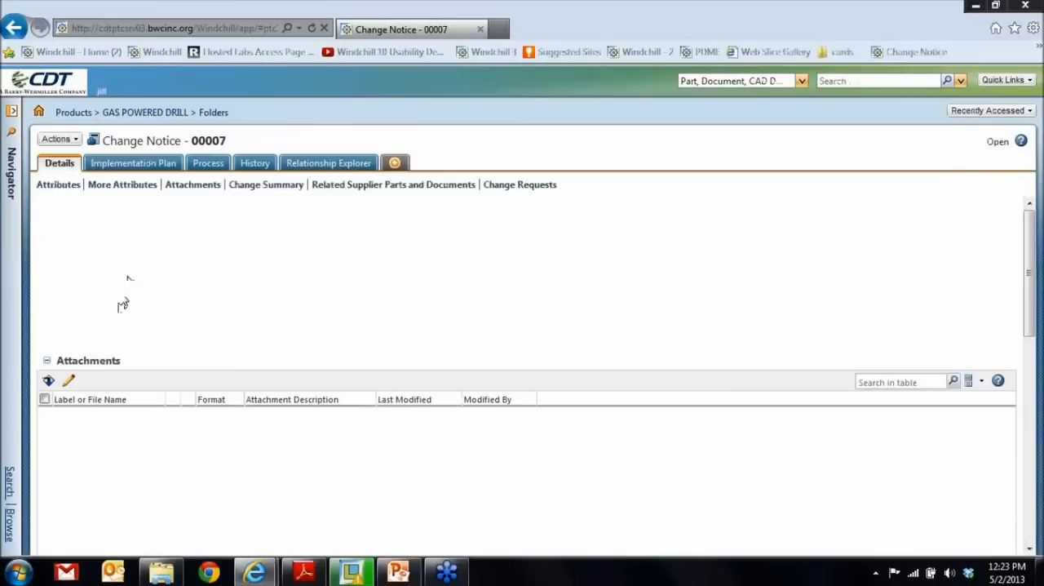
scroll(164, 322, "down", 6)
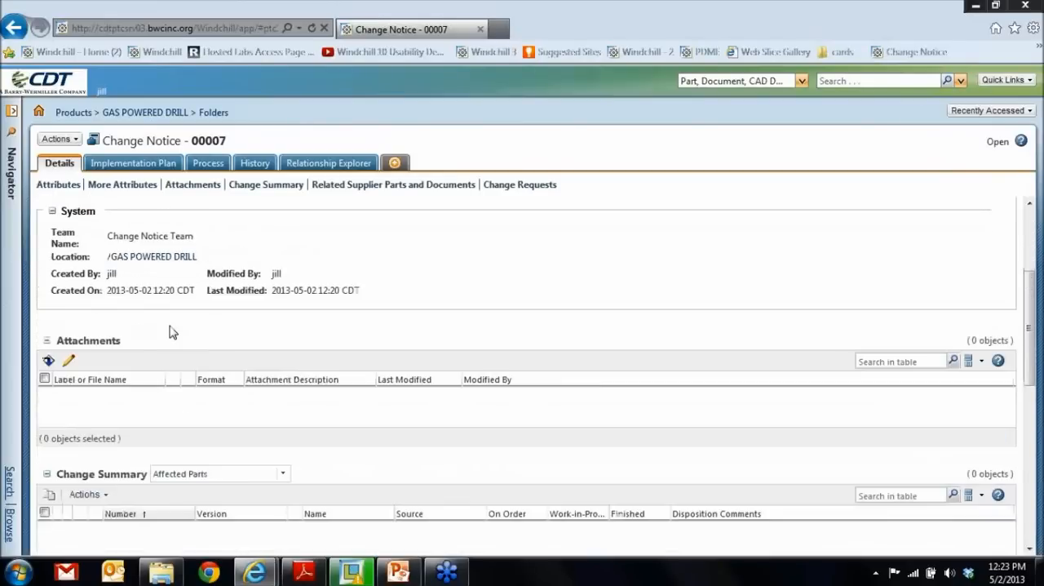
scroll(172, 338, "up", 8)
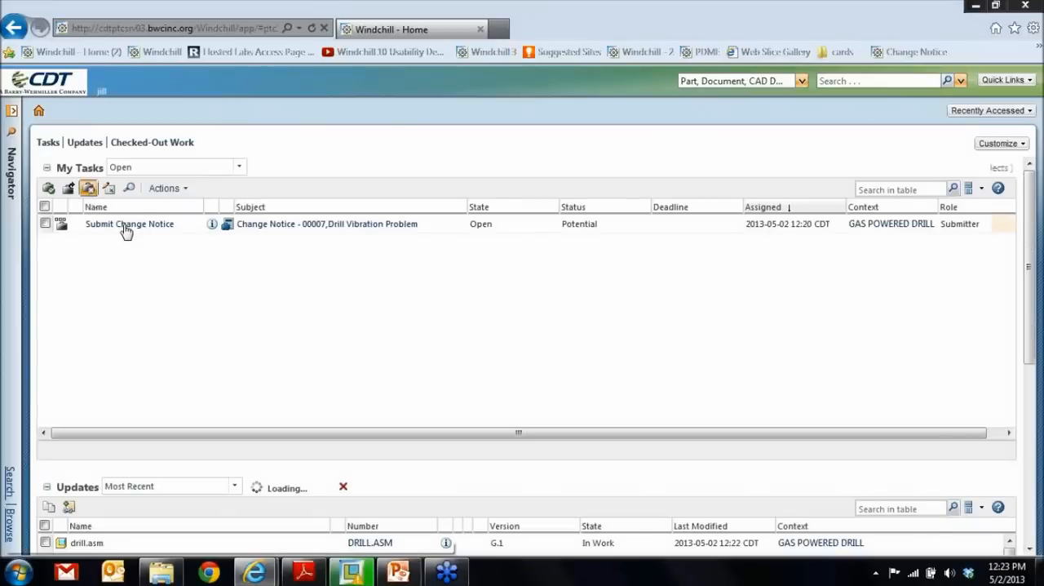
left_click(125, 228)
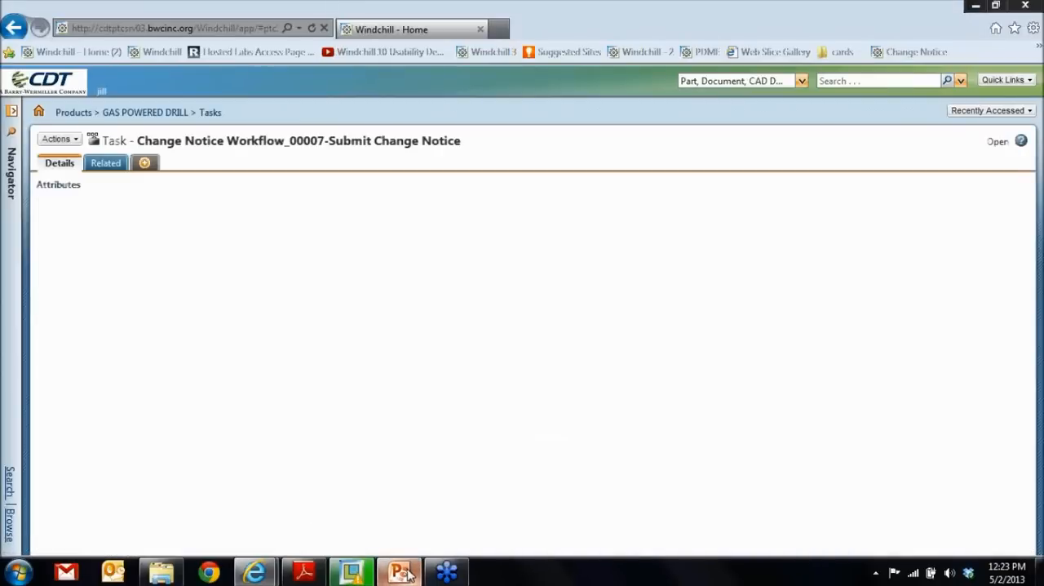
- Switch to the PowerPoint presentation and examine the Closed Loop Change Management diagram on slide 2 at 100% zoom
left_click(410, 575)
scroll(688, 441, "up", 1)
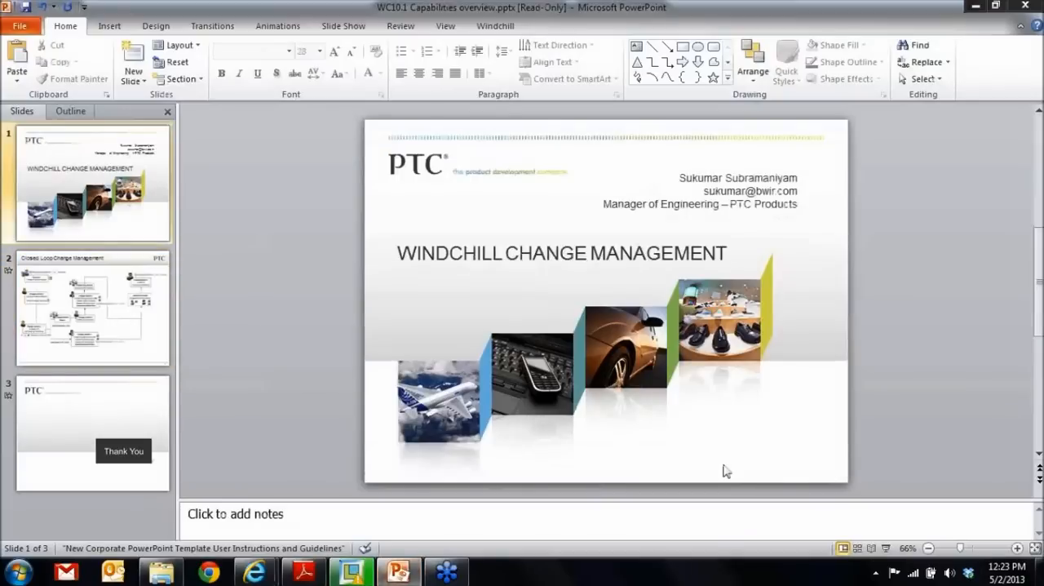
scroll(725, 471, "down", 1)
left_click_drag(962, 549, 977, 553)
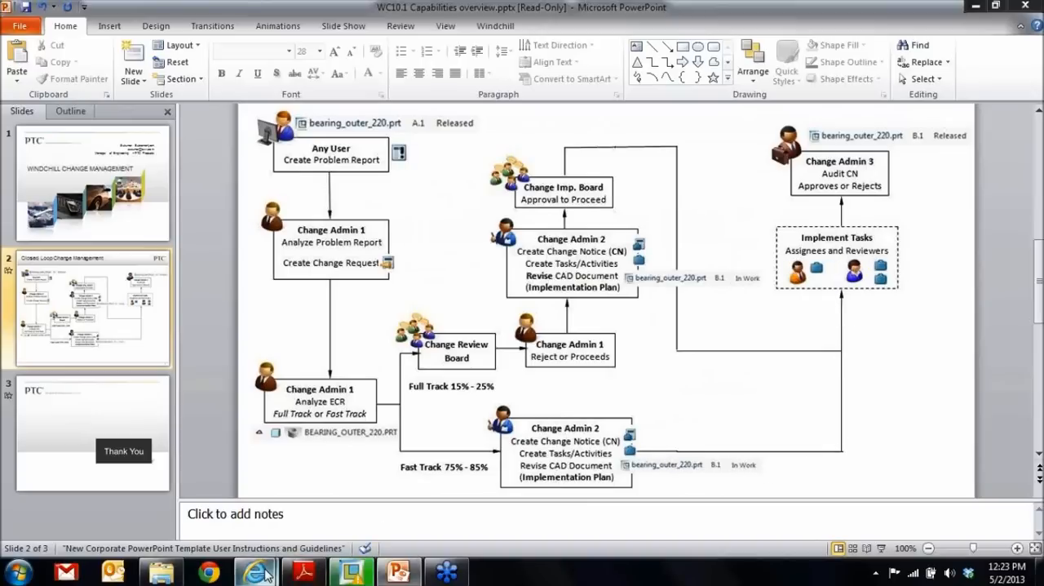
- Switch back to Windchill and complete the Submit Change Notice task for 00007, verifying it with the submitter's user name and password
mouse_move(269, 575)
left_click(318, 528)
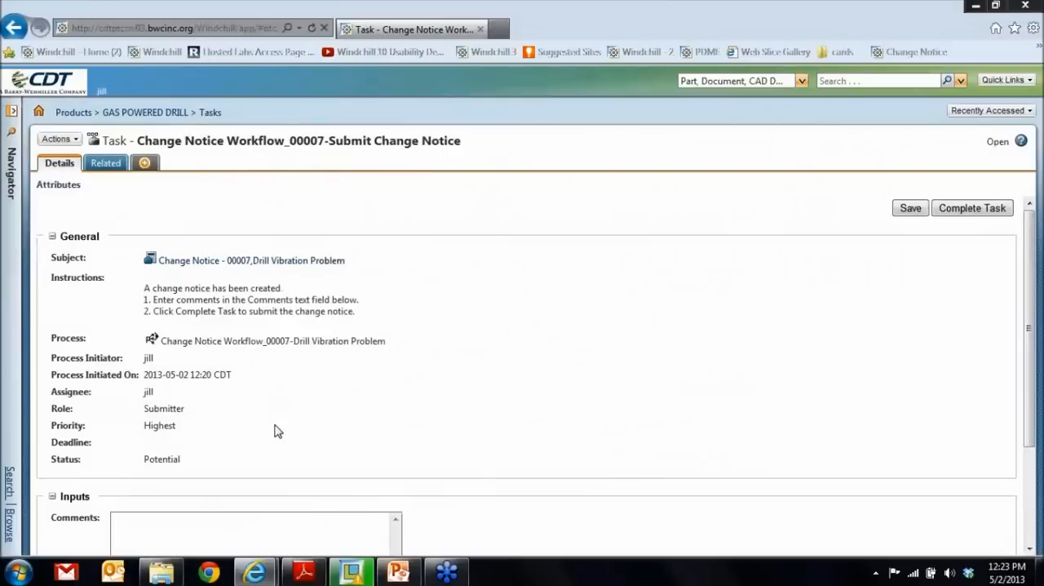
scroll(273, 425, "down", 3)
left_click(144, 454)
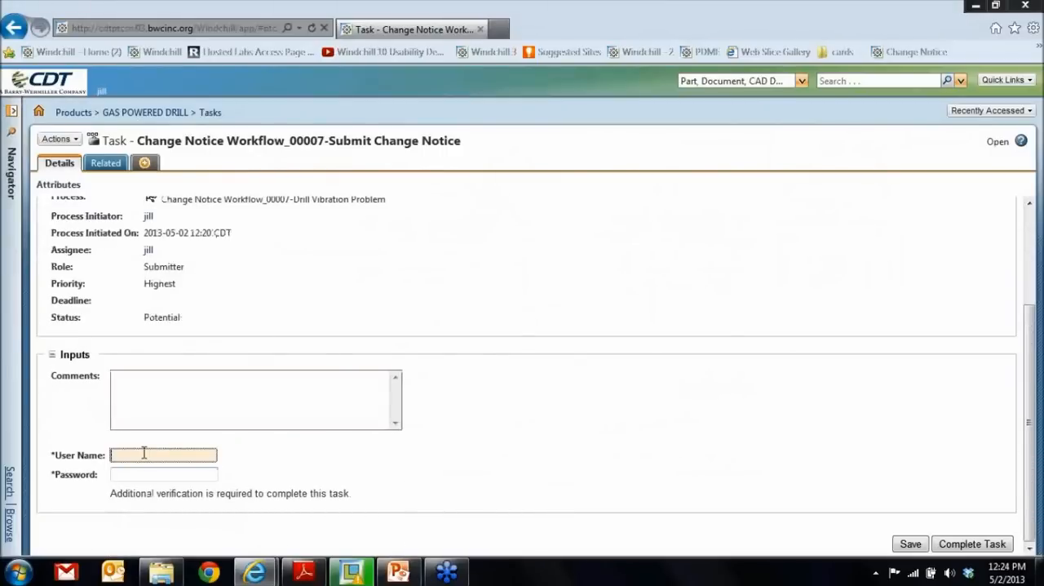
type("jill")
key("Tab")
type("•••")
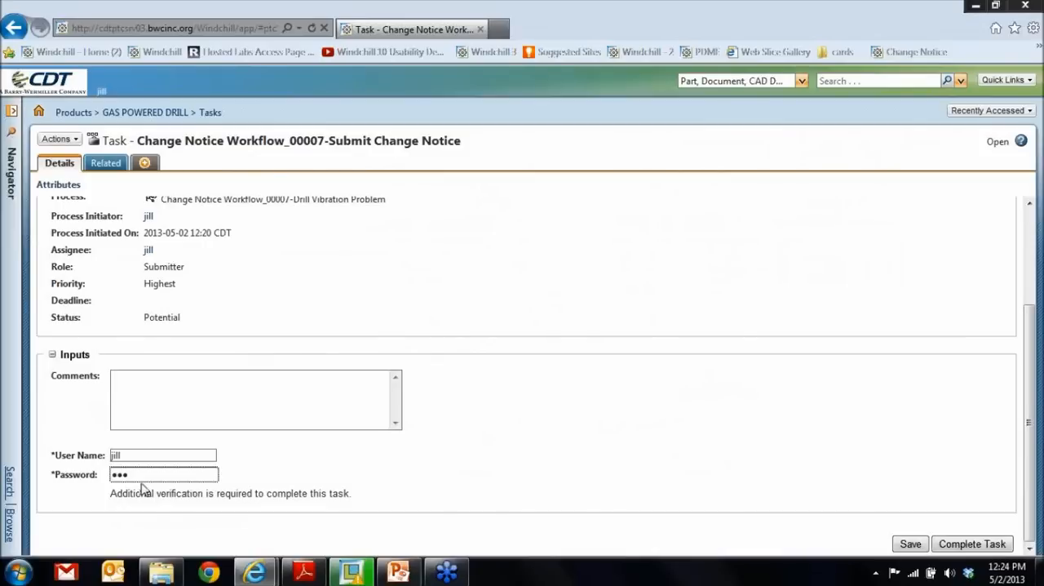
left_click(992, 545)
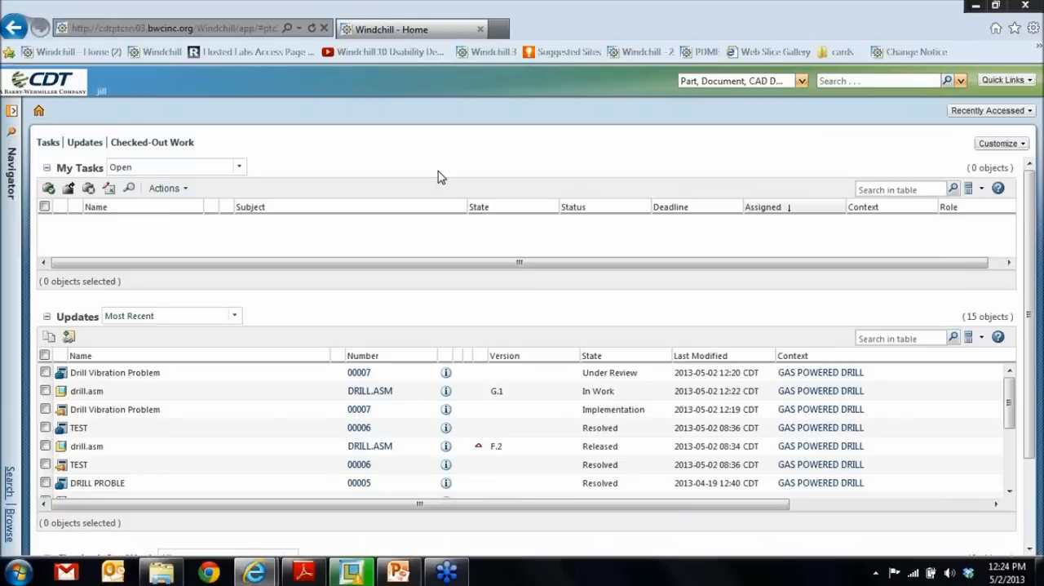
- Switch to the change task assignee's Windchill window and check the open tasks on its home page
left_click(976, 6)
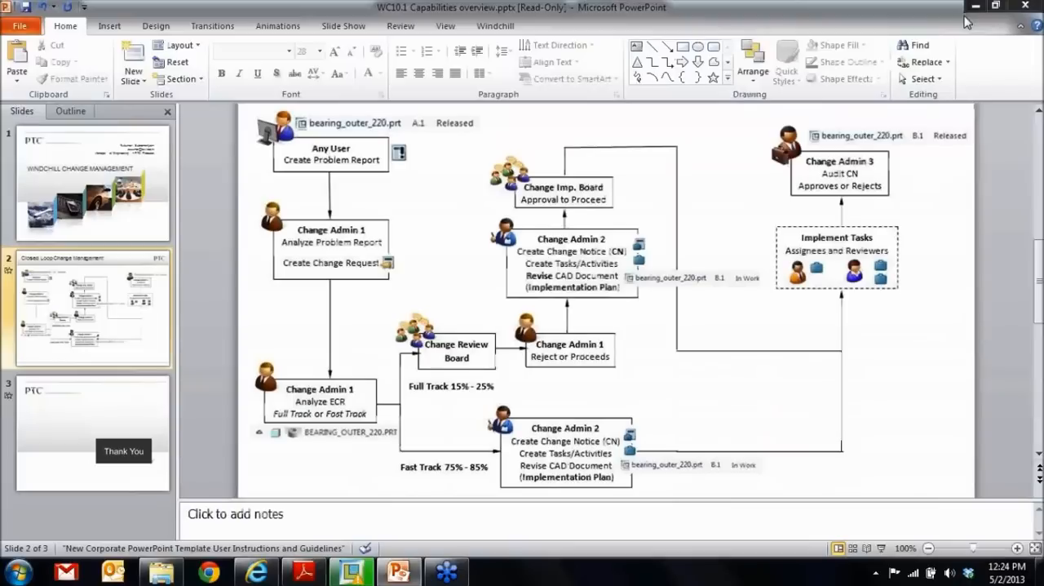
left_click(278, 574)
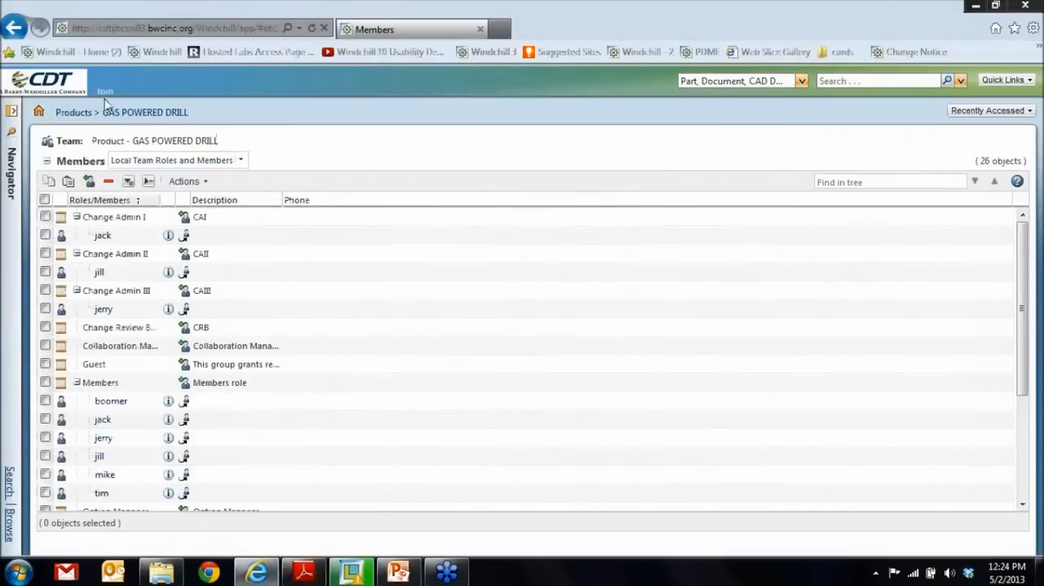
left_click(39, 113)
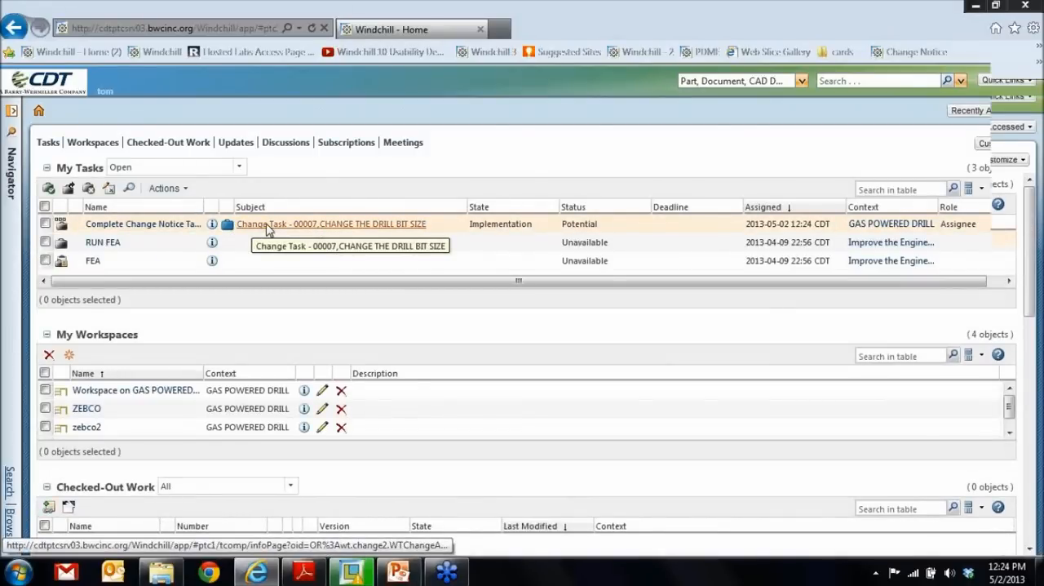
- Start a separate browser session for Windchill and enter another team member's user name and password in the login prompt
key("alt")
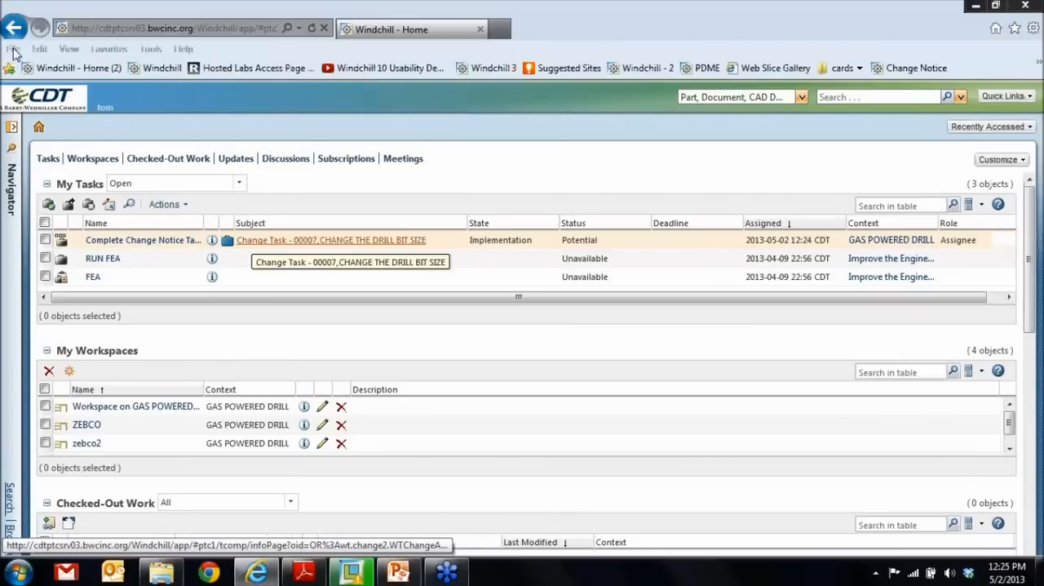
left_click(13, 49)
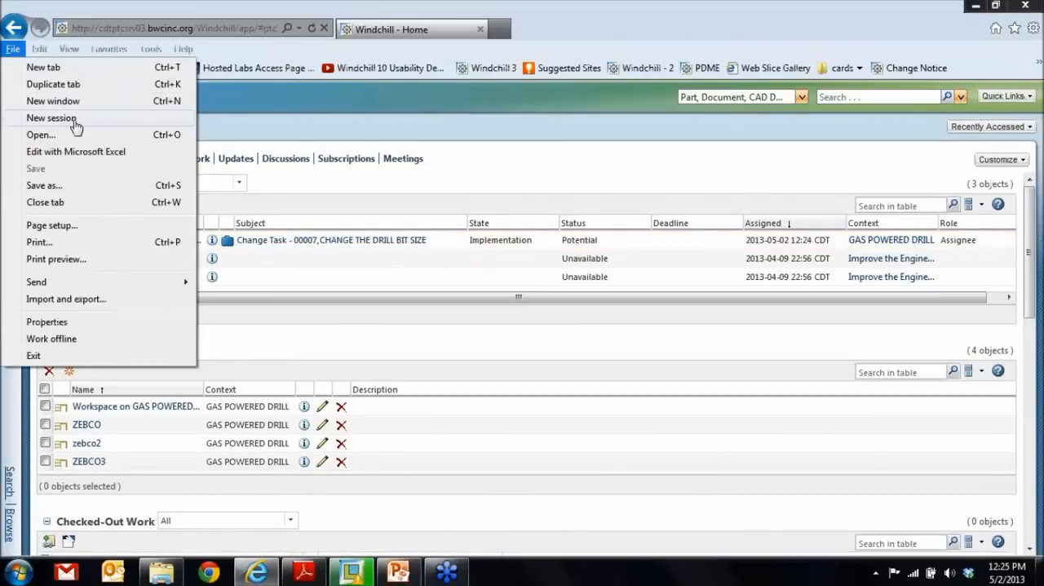
left_click(74, 120)
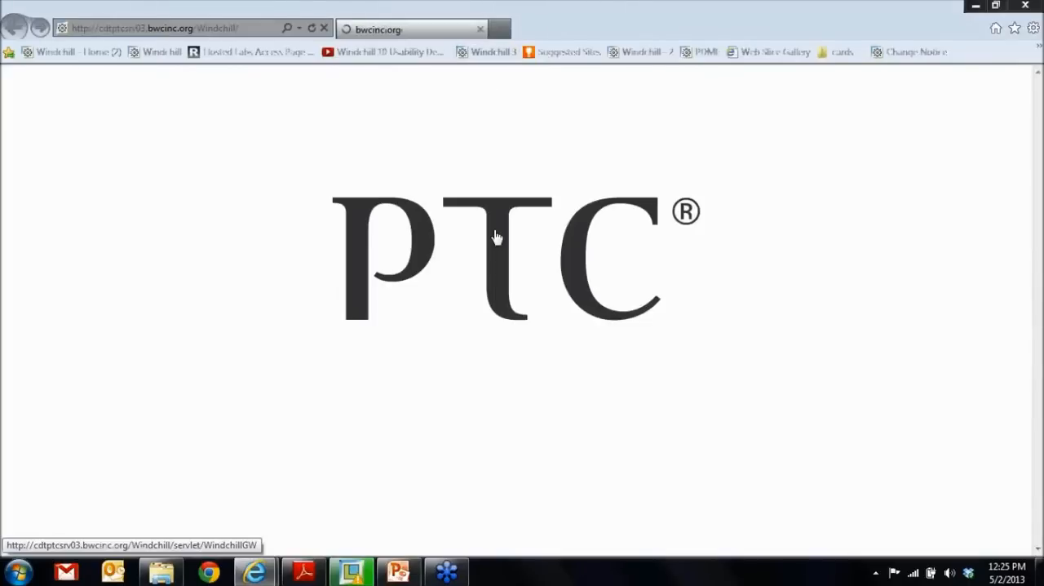
type("mike")
key("Tab")
type("***")
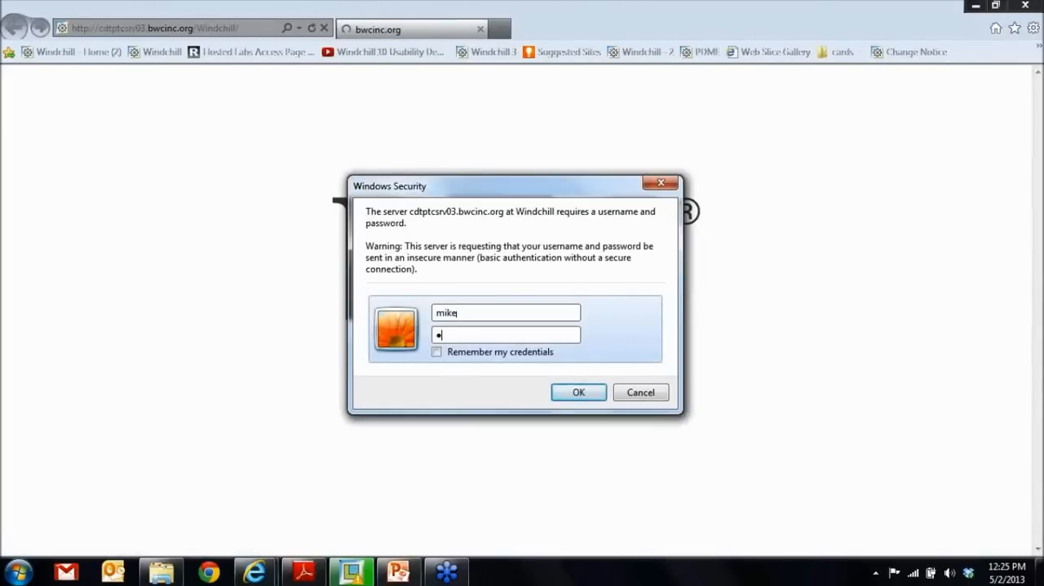
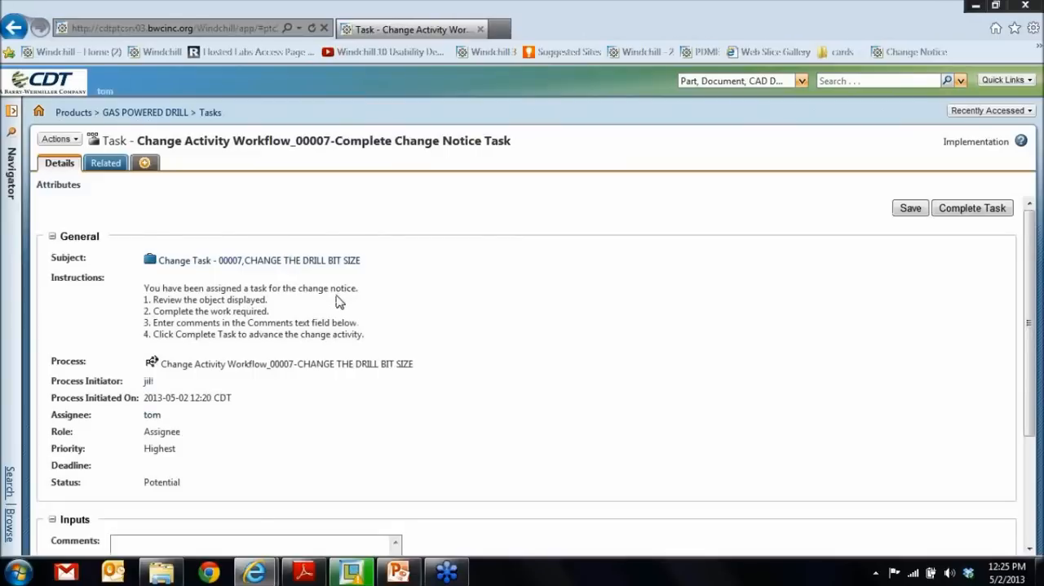
- Open Change Task 00007 from its workflow task and view the information page of the resulting DRILL.ASM, version G.1
scroll(342, 299, "down", 2)
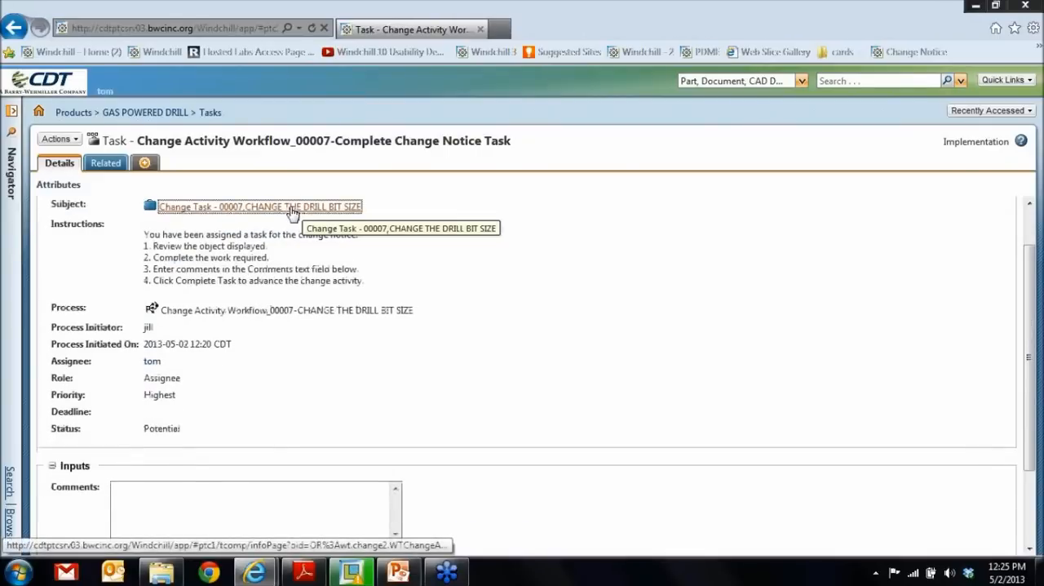
left_click(292, 208)
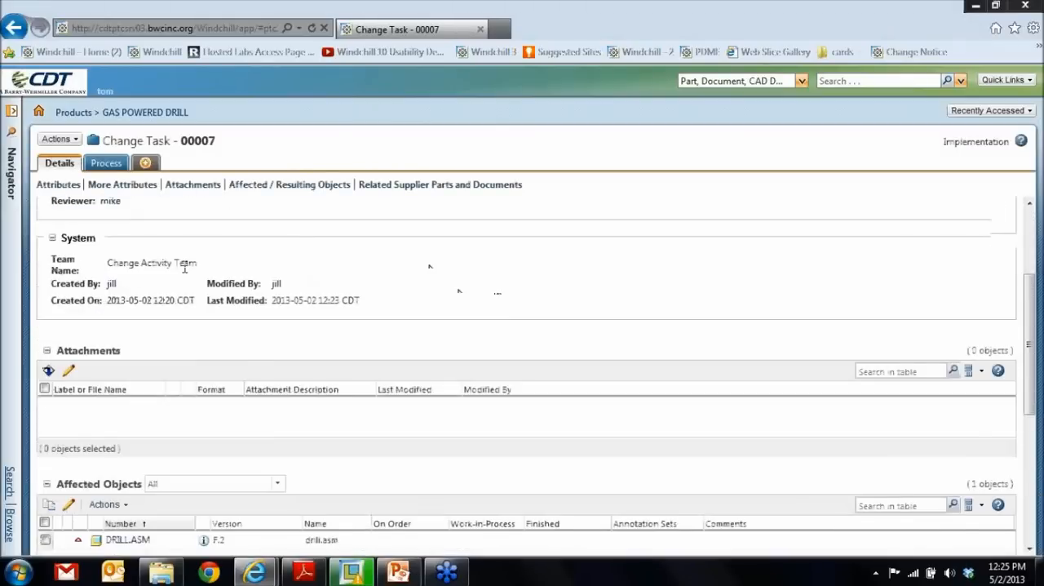
left_click_drag(186, 215, 195, 214)
scroll(353, 310, "down", 5)
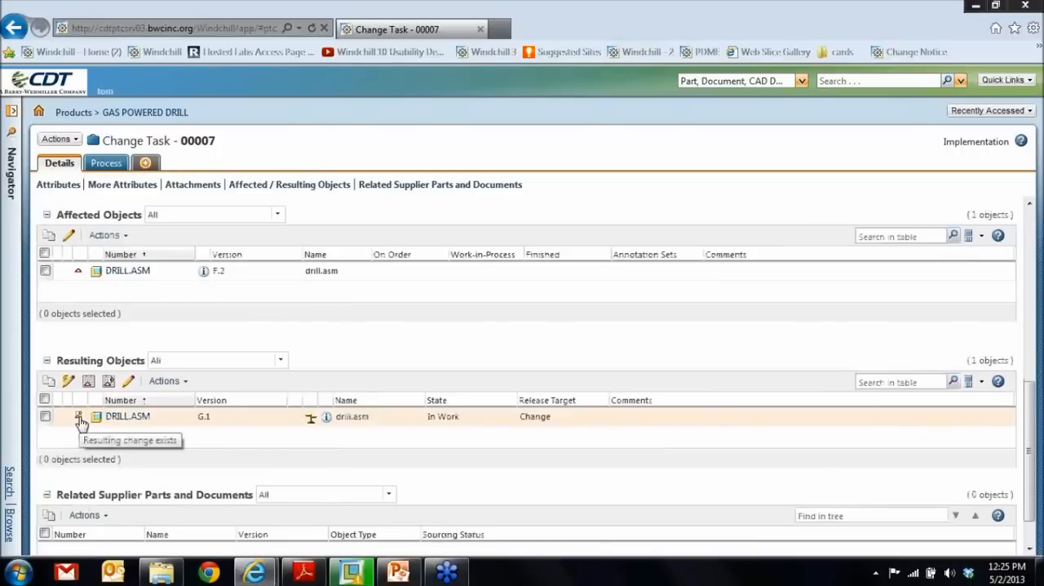
right_click(143, 423)
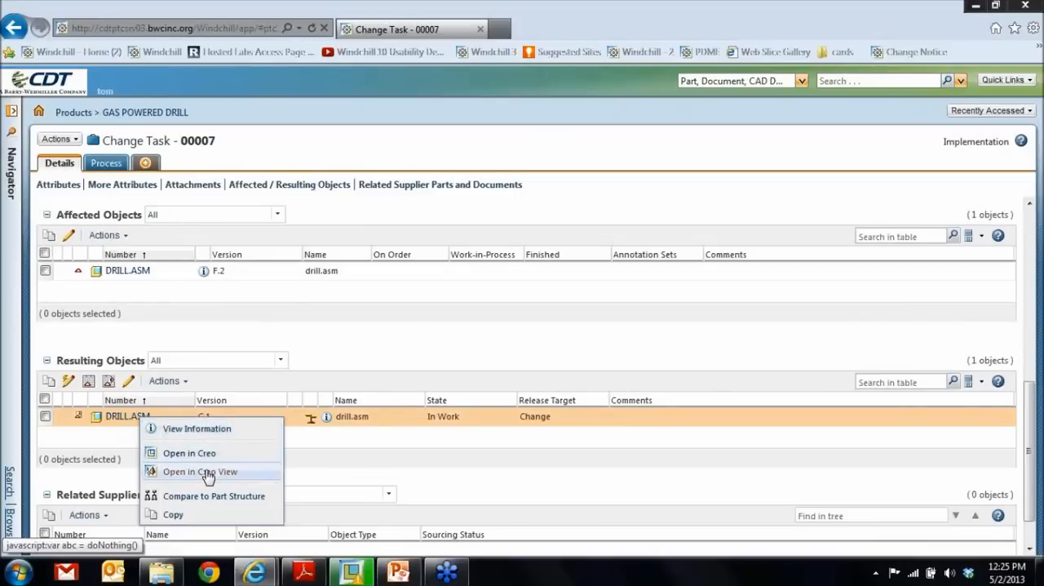
left_click(327, 419)
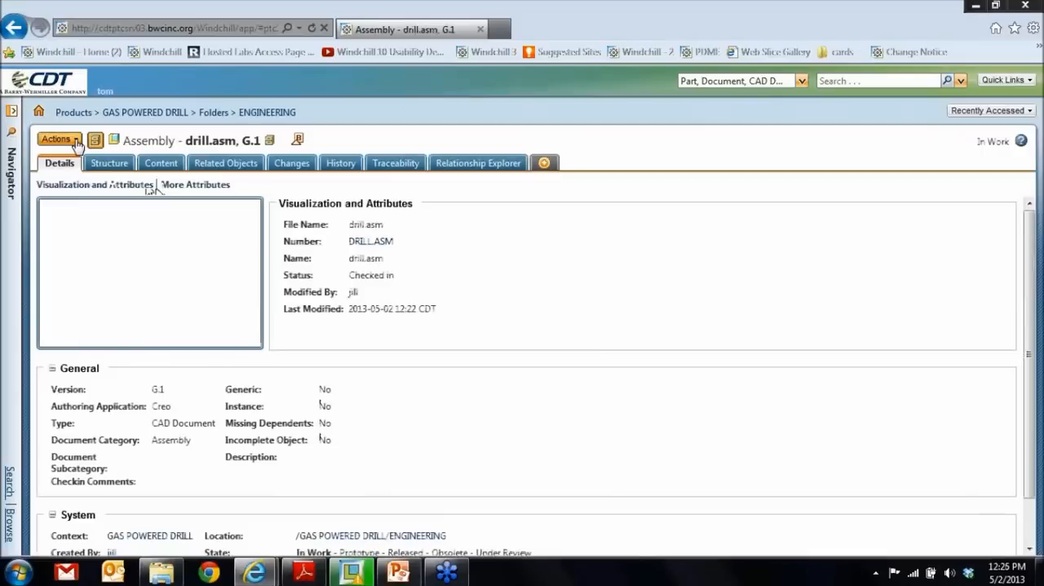
left_click(75, 141)
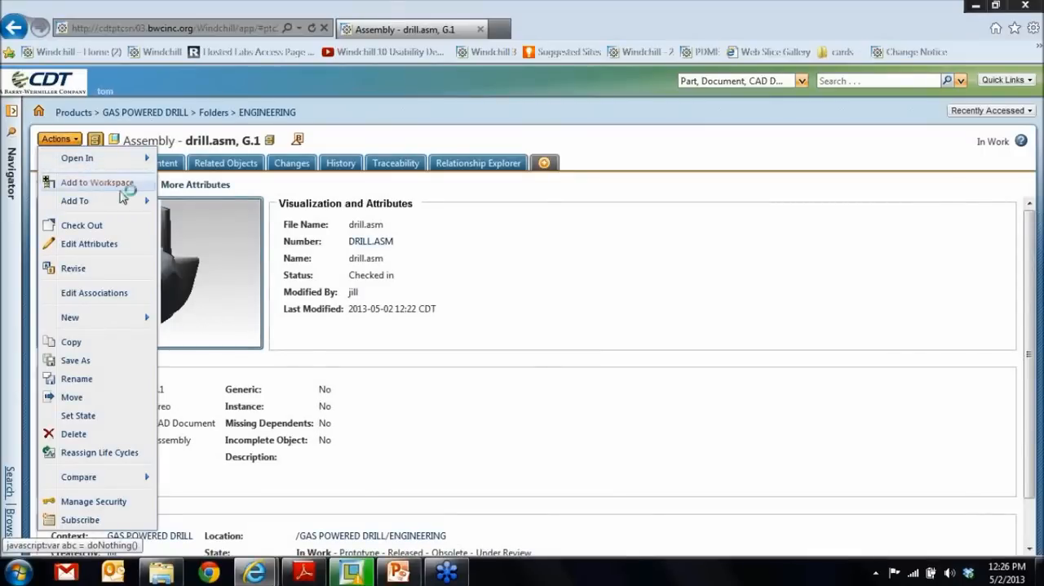
- Switch to Creo Parametric and try to update drill.asm in the GAS POWERED DRILL workspace
left_click(352, 573)
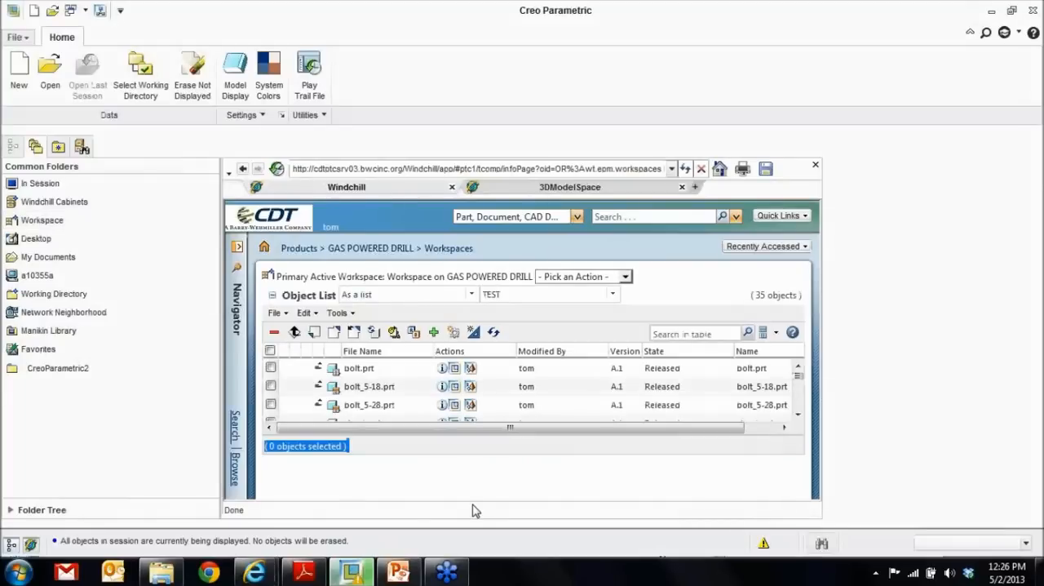
left_click_drag(786, 351, 788, 388)
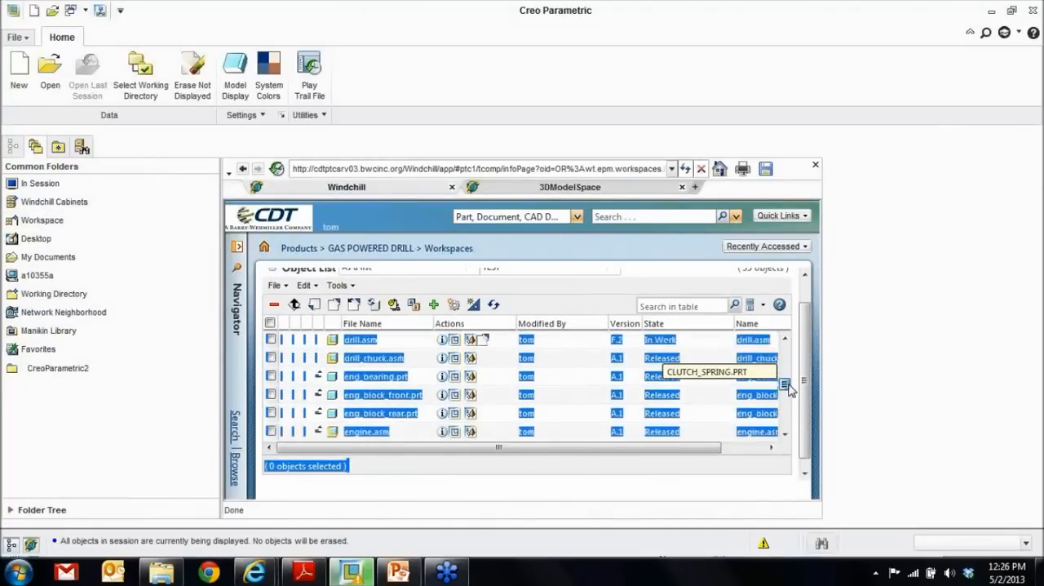
left_click(541, 486)
left_click(271, 340)
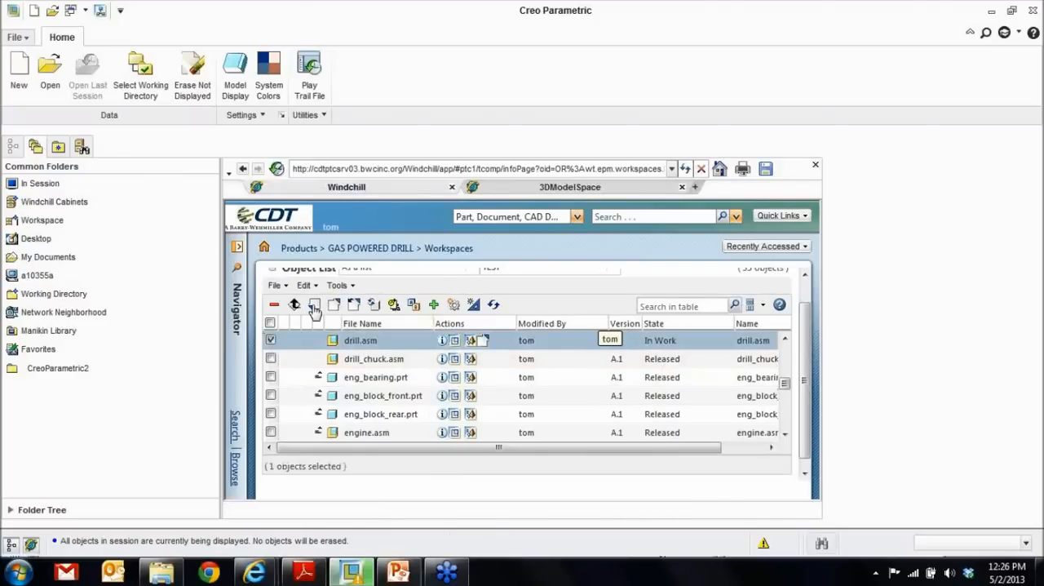
left_click(276, 285)
left_click(322, 441)
left_click(323, 442)
left_click(322, 441)
left_click(323, 441)
left_click(323, 441)
left_click(322, 441)
left_click(322, 442)
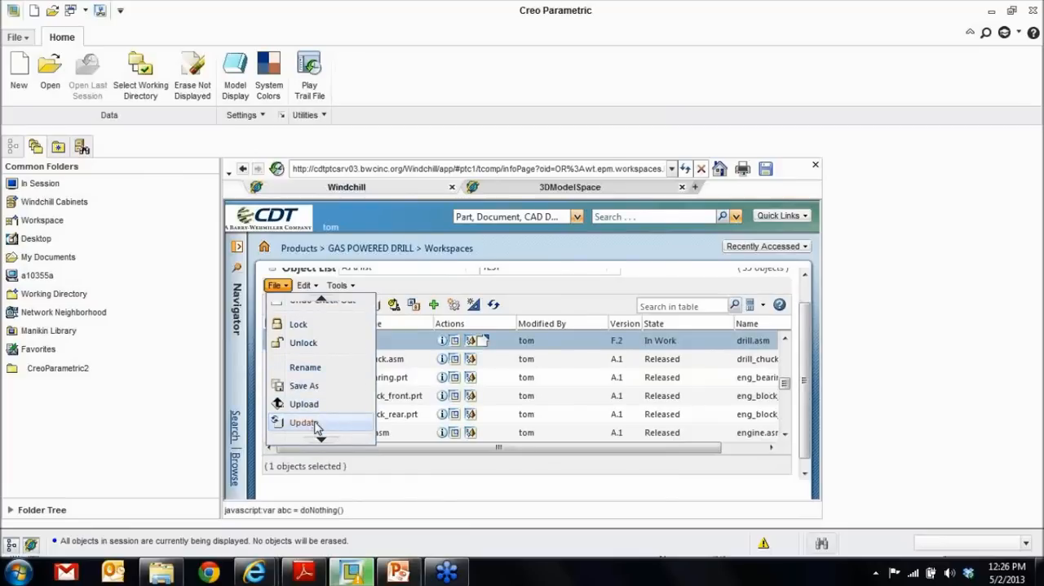
left_click(304, 423)
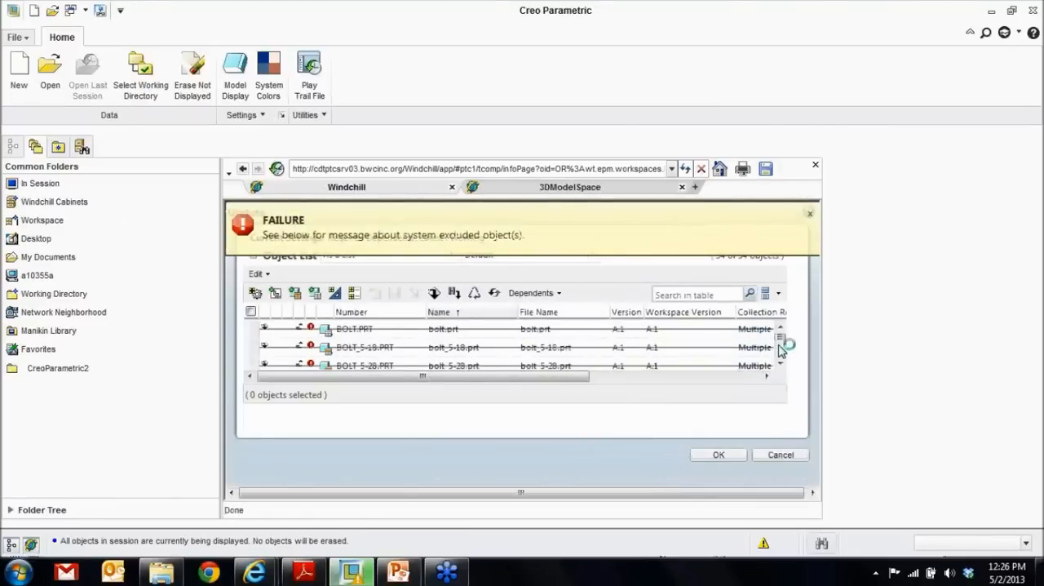
left_click_drag(780, 338, 782, 359)
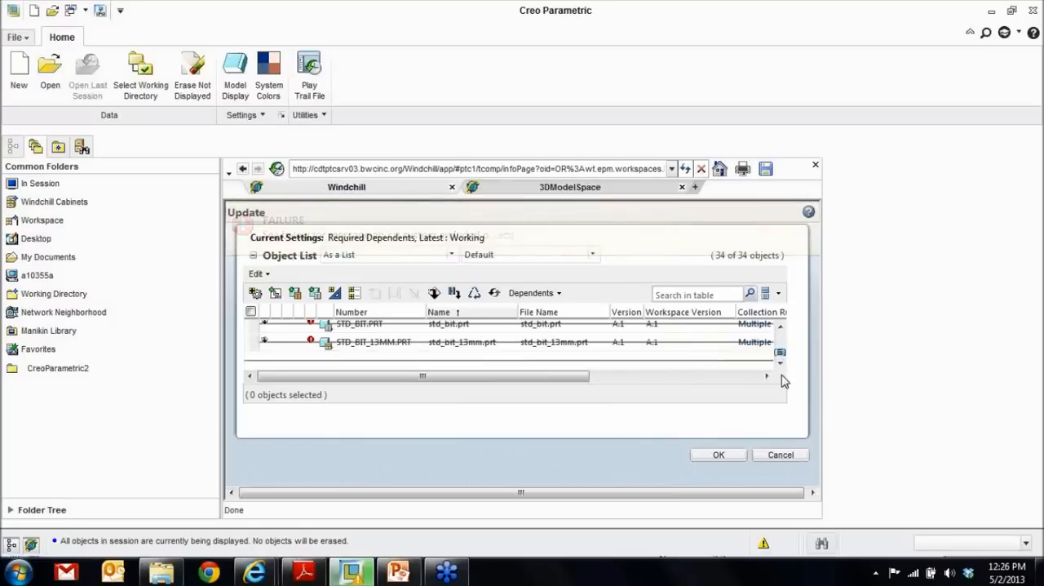
left_click(783, 455)
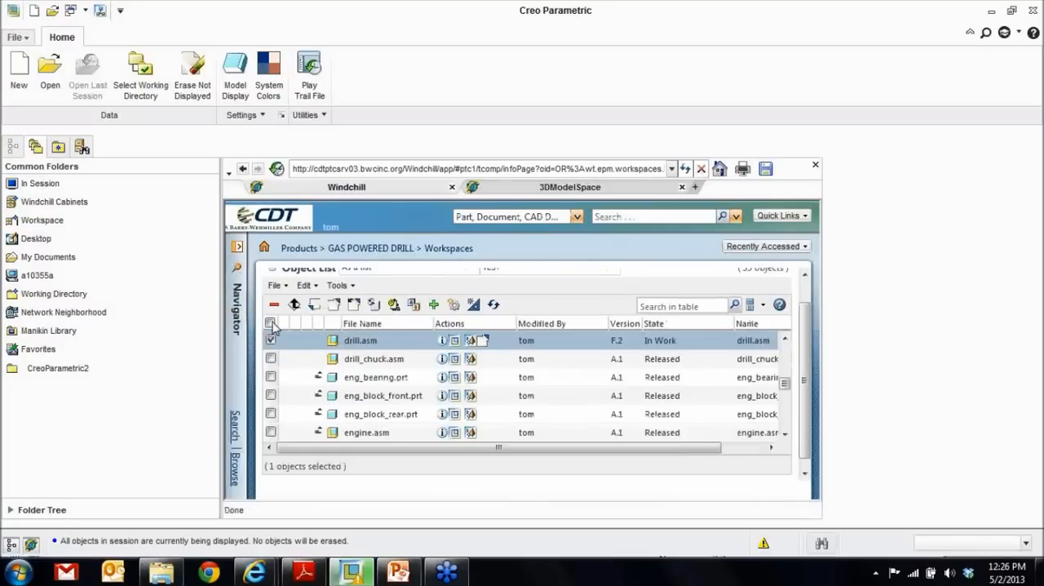
- Remove all objects from the GAS POWERED DRILL workspace, erasing them from the CAD application as well
left_click(270, 324)
left_click(274, 304)
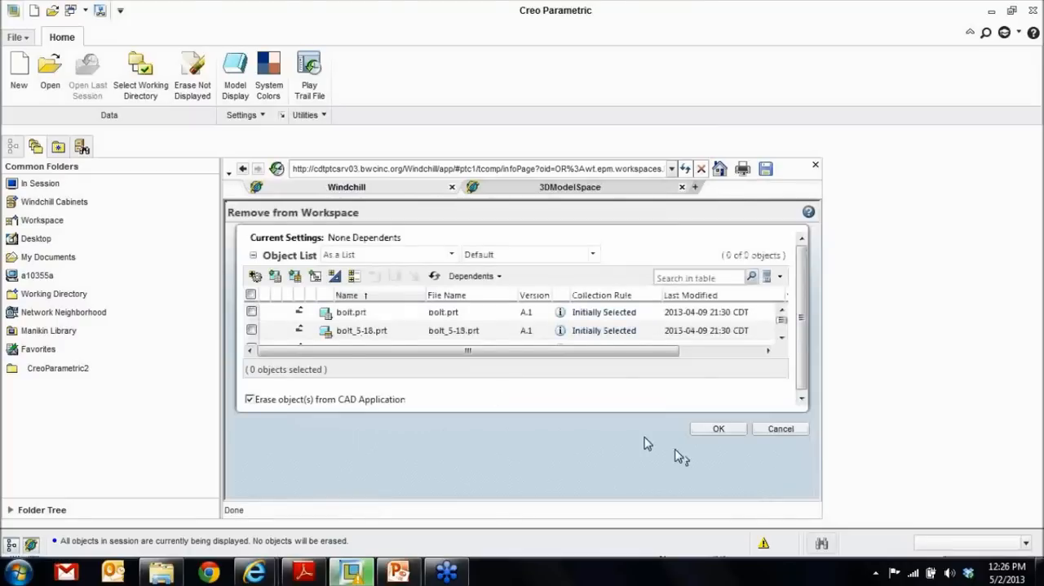
left_click(719, 472)
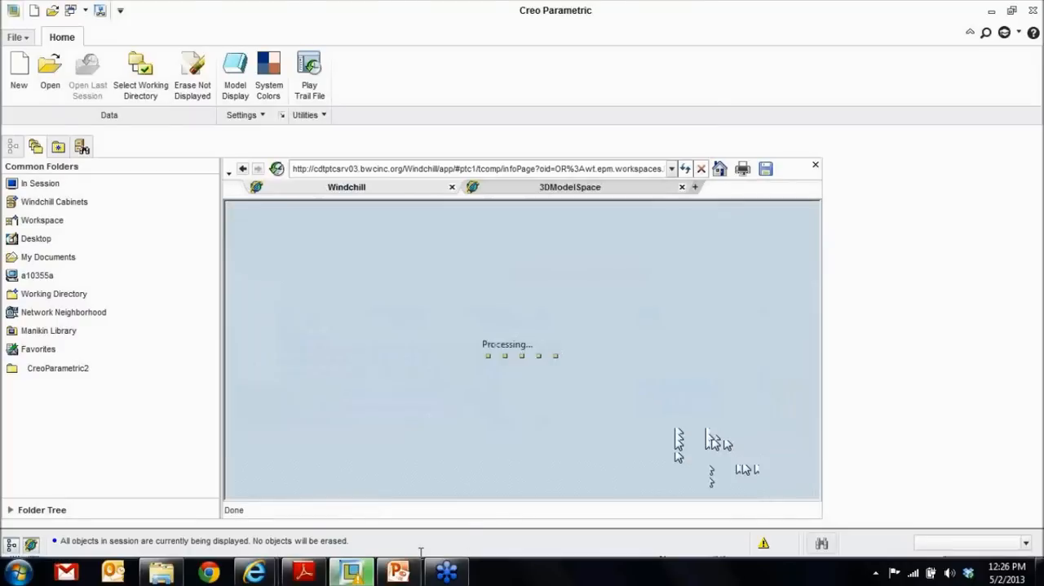
- Switch to the Windchill page for drill.asm and add it with its required dependents to the GAS POWERED DRILL workspace, without checkout
left_click(261, 573)
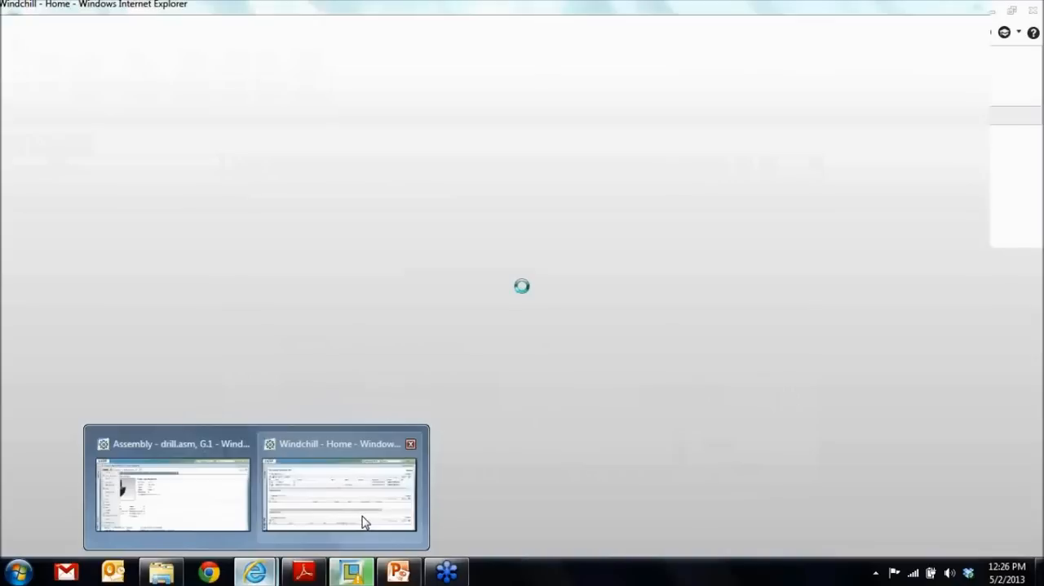
left_click(365, 522)
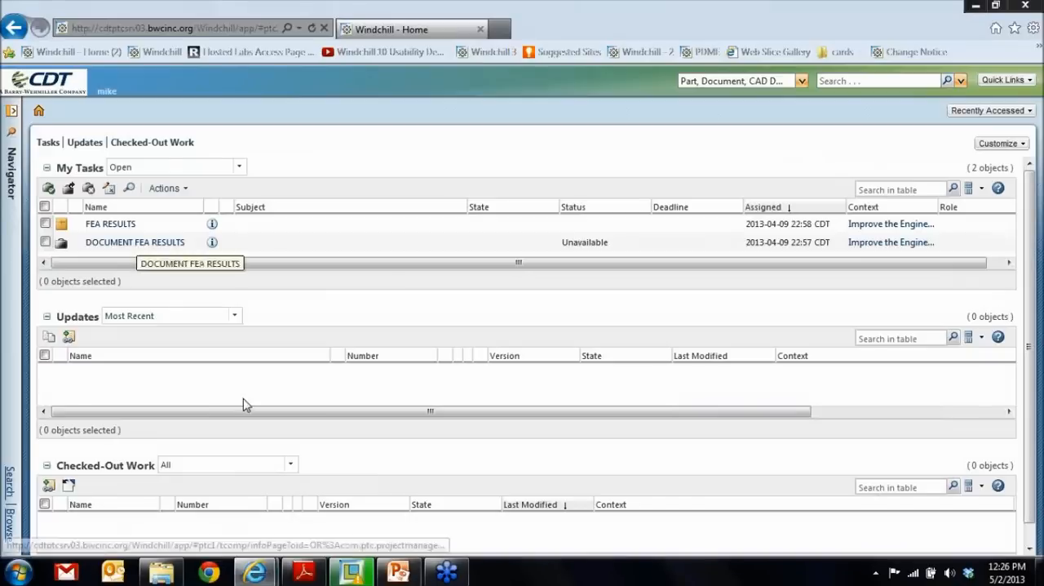
left_click(172, 499)
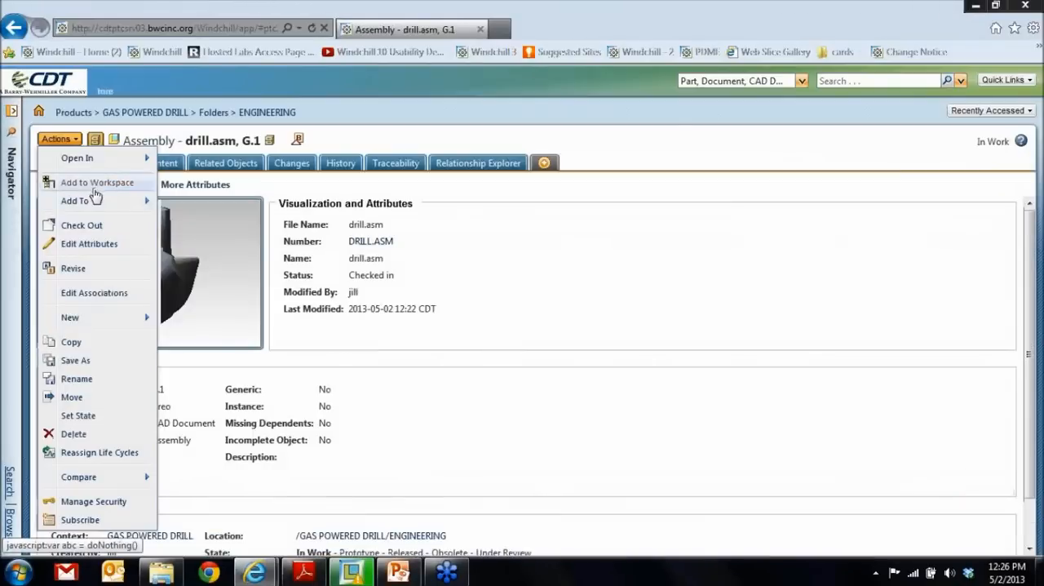
left_click(97, 185)
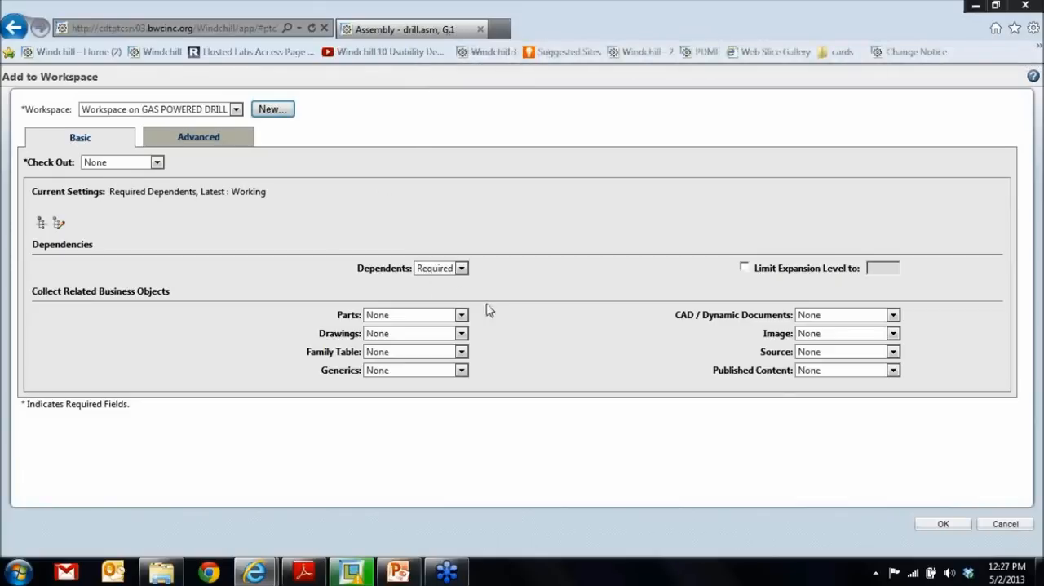
left_click(944, 524)
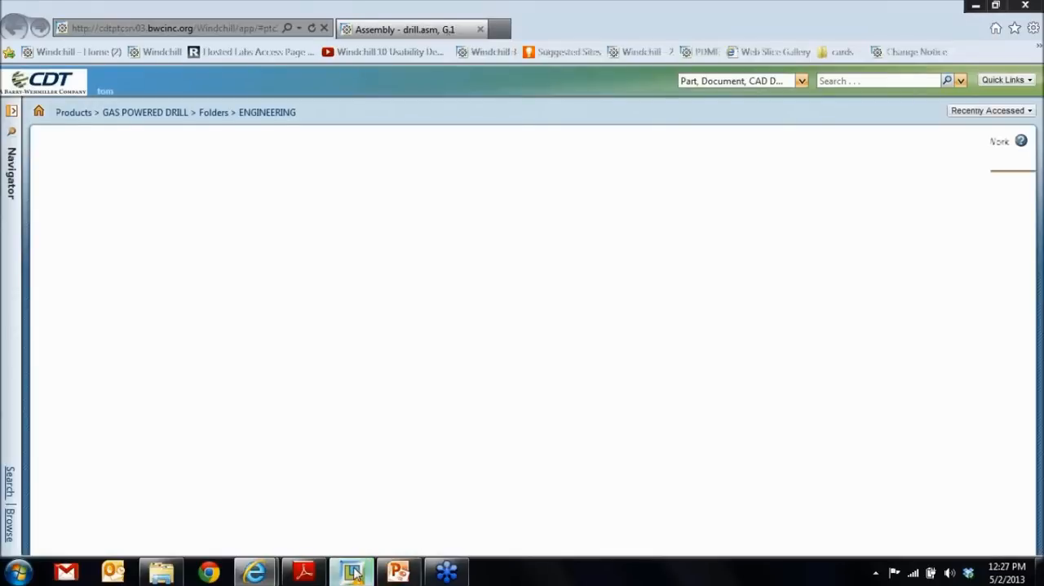
- Switch to Creo Parametric and open drill.asm version G.1 from the GAS POWERED DRILL workspace
left_click(353, 571)
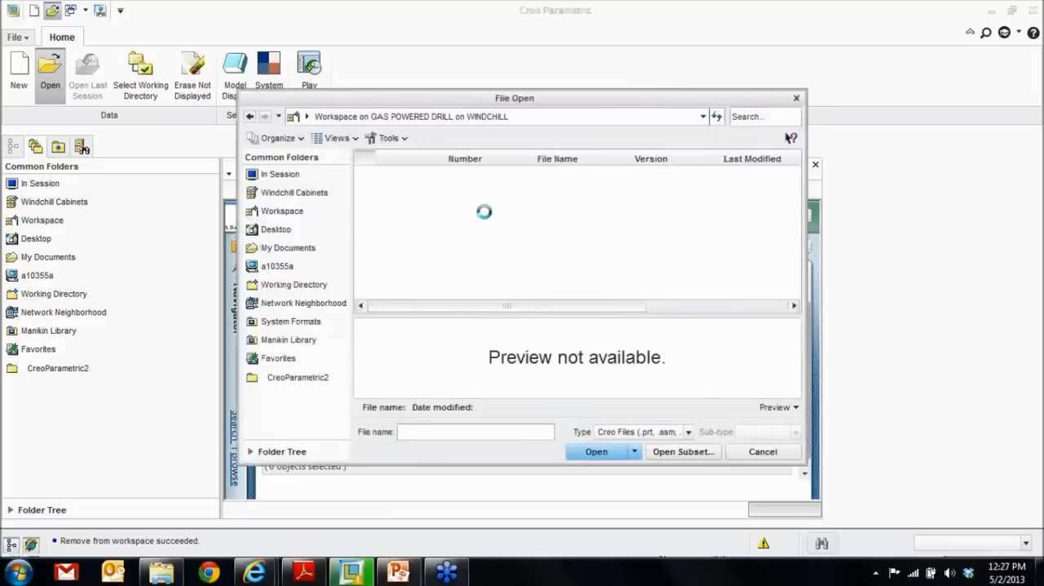
right_click(487, 214)
left_click(535, 412)
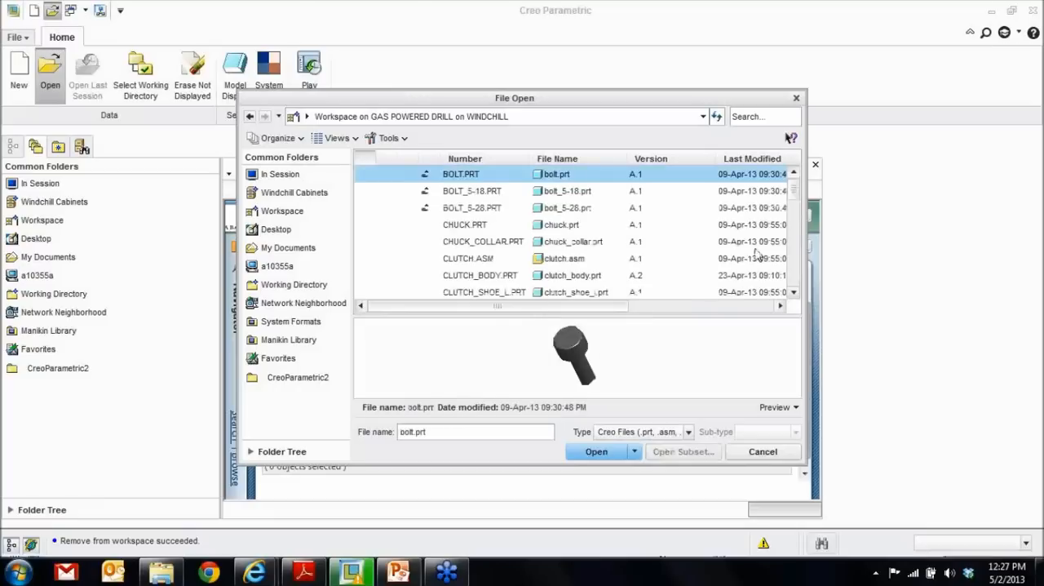
left_click_drag(796, 193, 795, 218)
left_click(460, 262)
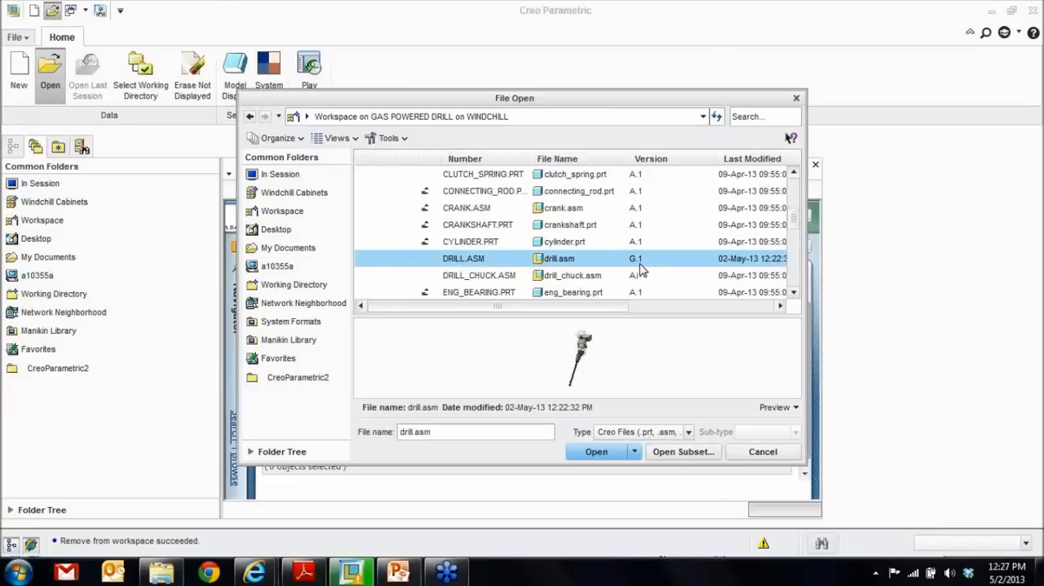
left_click(614, 456)
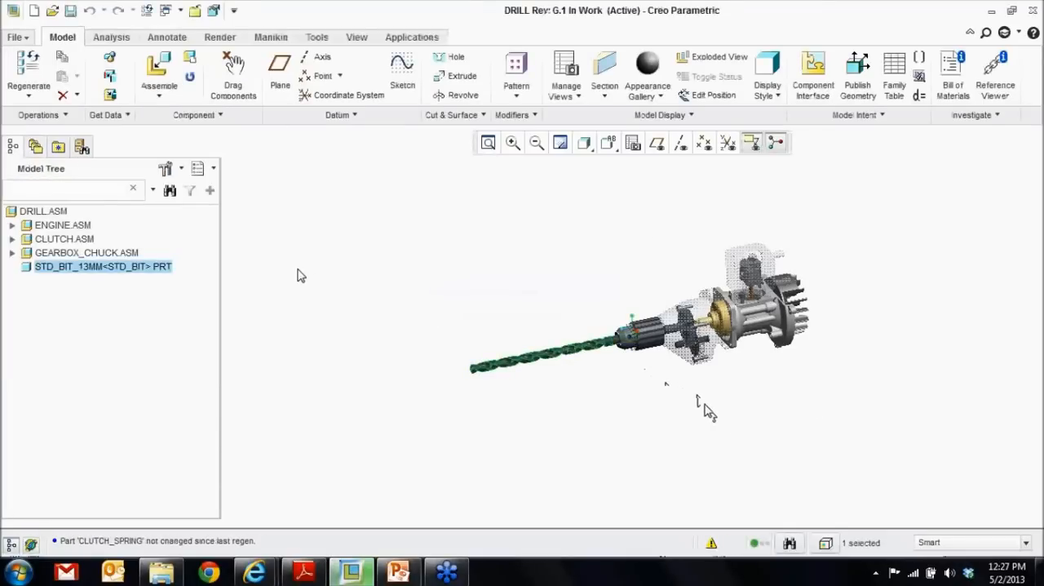
- Replace the STD_BIT_13MM component with family table instance STD_BIT_10MM, checking out the drill assembly to resolve the conflict
right_click(299, 276)
left_click(347, 249)
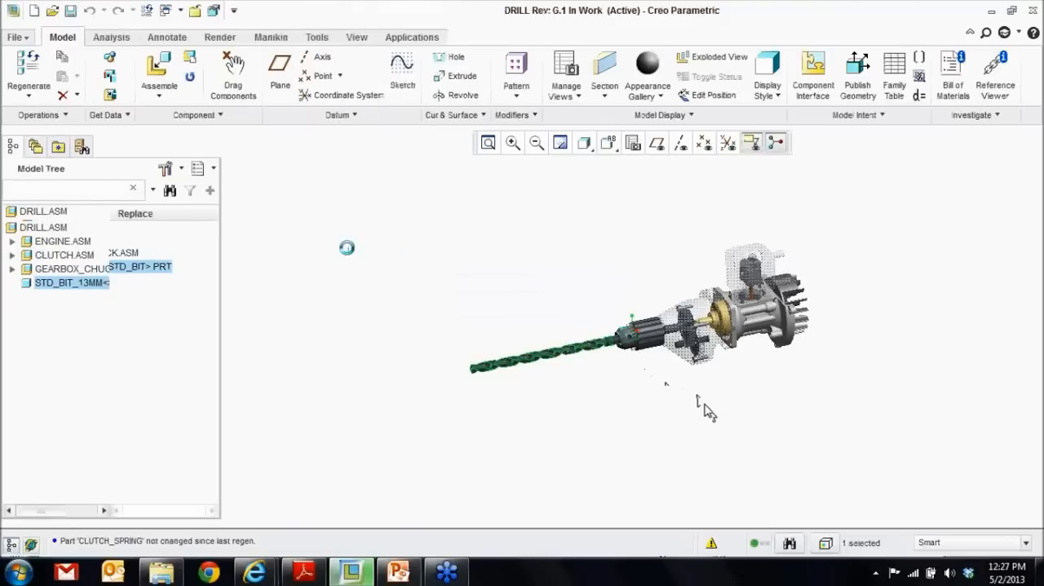
left_click_drag(844, 133, 359, 25)
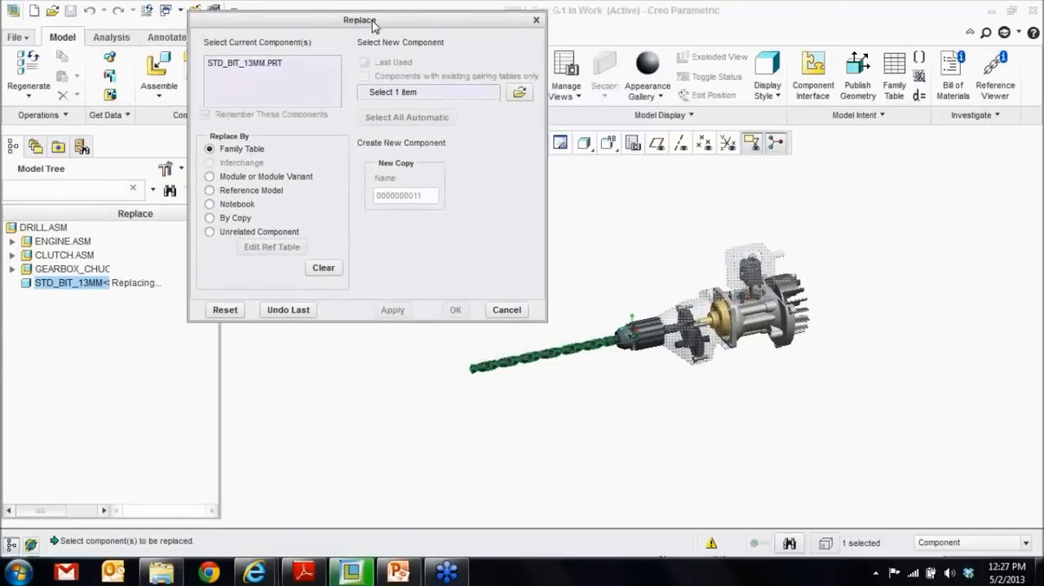
left_click(520, 95)
left_click(254, 358)
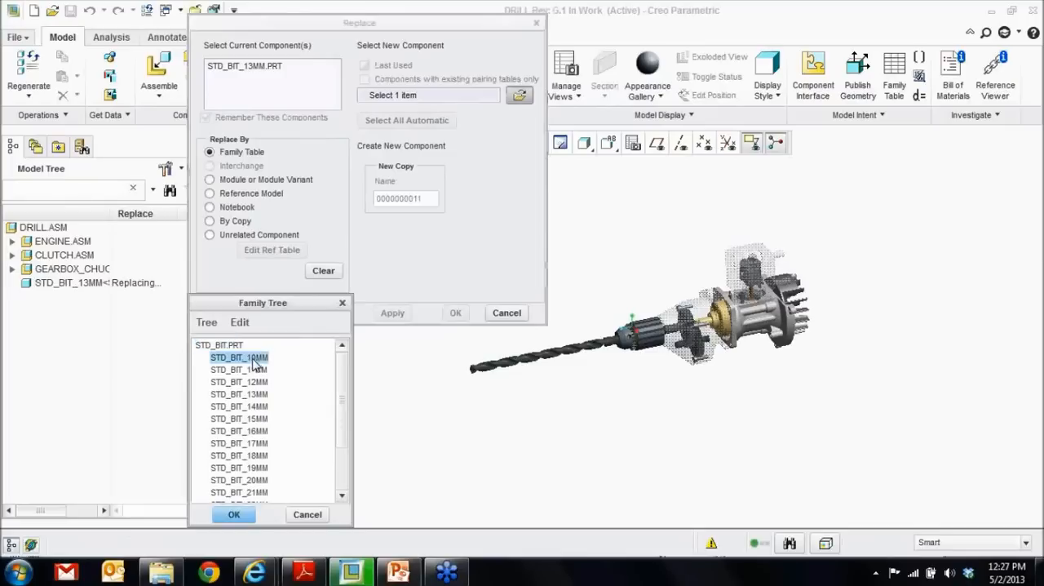
left_click(245, 516)
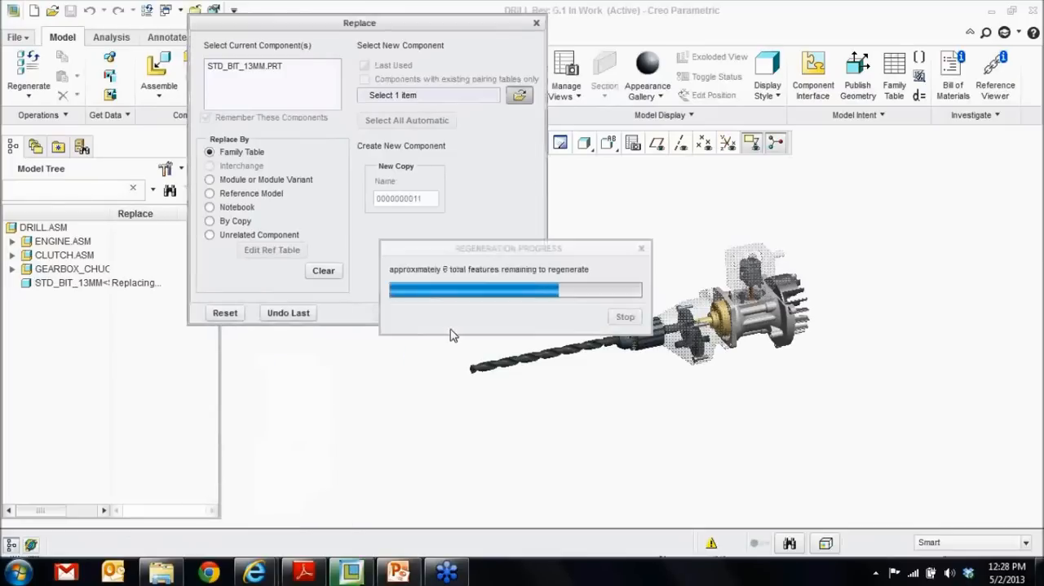
left_click(457, 313)
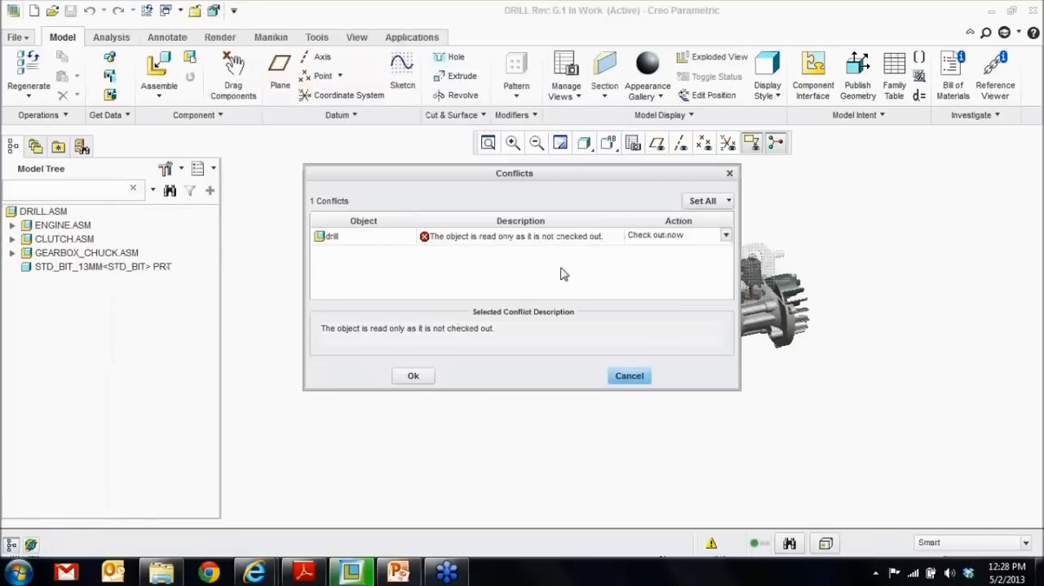
left_click(414, 376)
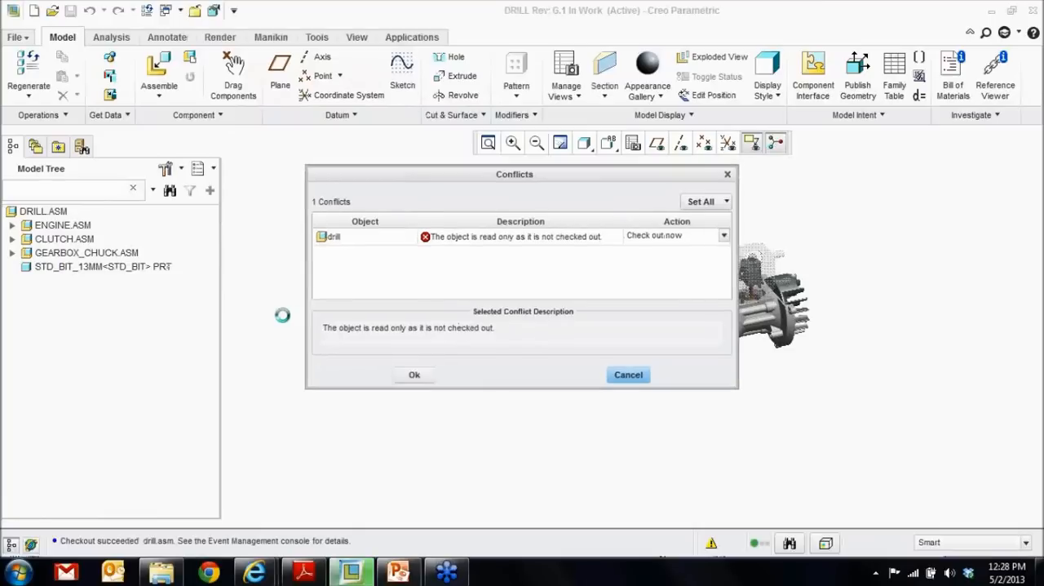
- Check in the DRILL.ASM assembly with the 10 mm bit to Windchill using automatic check-in
mouse_move(909, 282)
middle_mouse_down()
mouse_move(522, 273)
mouse_move(506, 264)
middle_mouse_up()
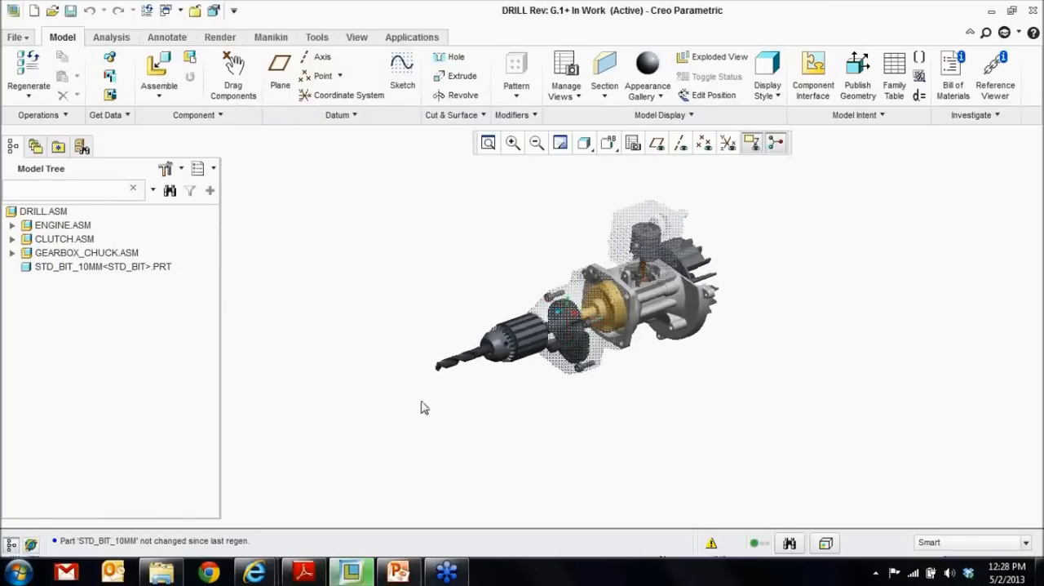
right_click(51, 211)
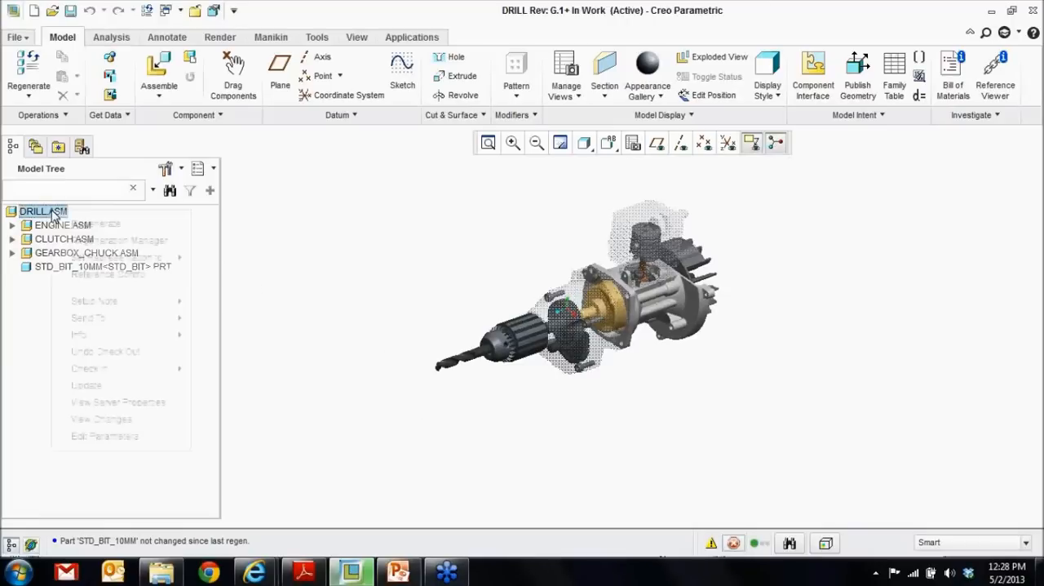
mouse_move(159, 372)
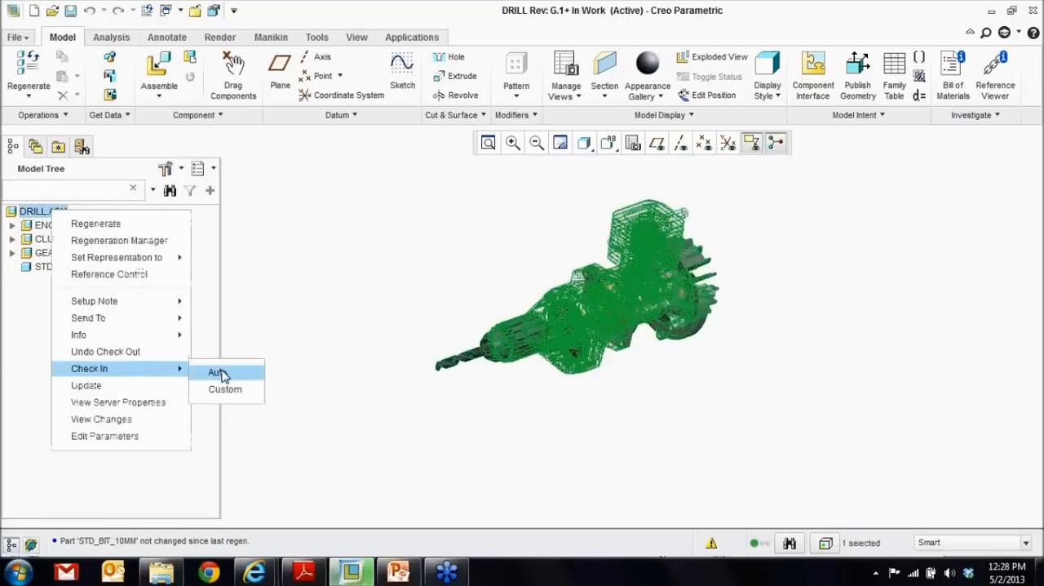
left_click(215, 373)
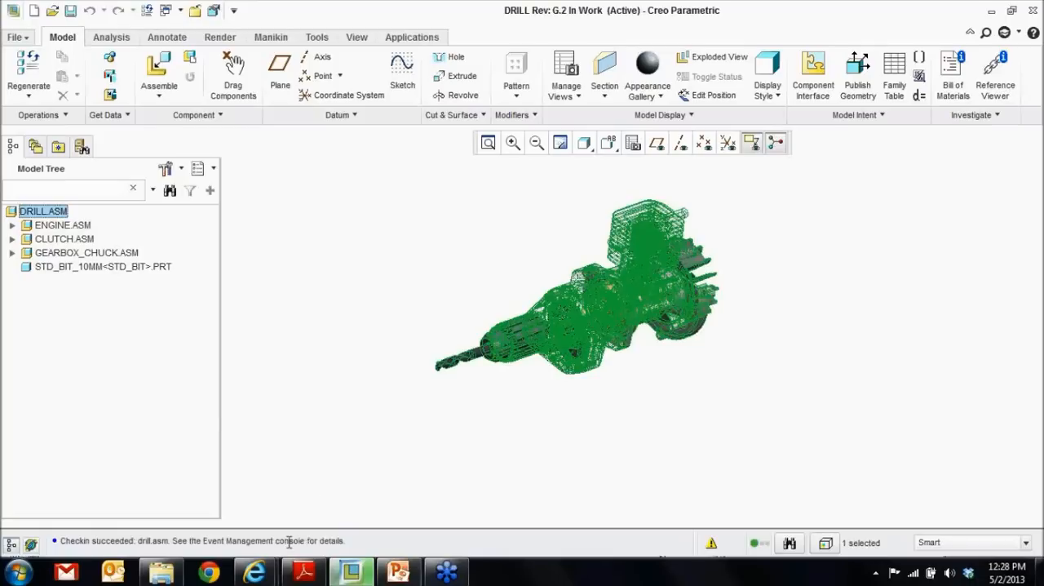
- Close the drill assembly, minimize Creo Parametric and switch back to the Windchill home page
left_click(25, 41)
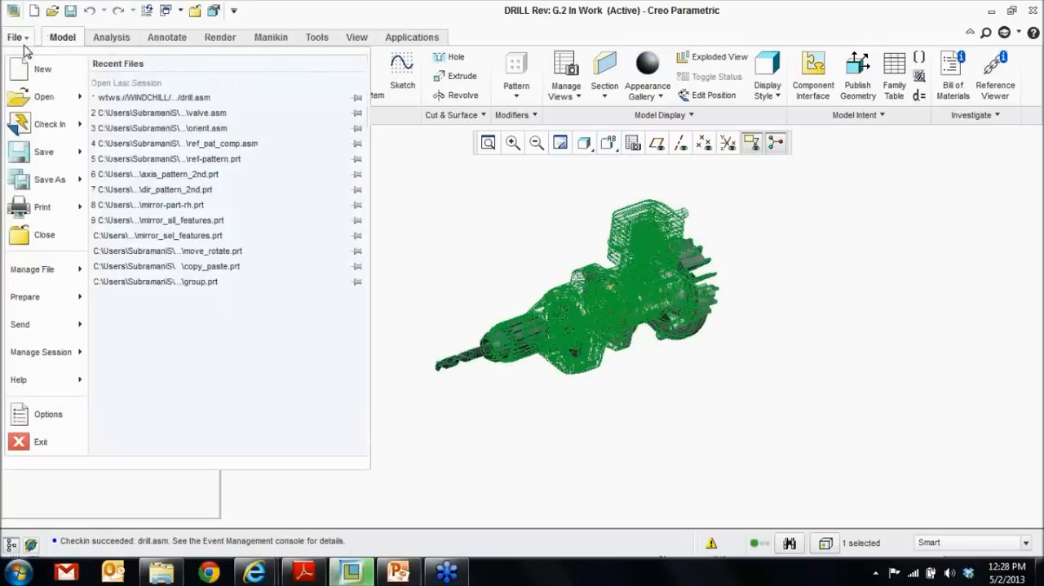
left_click(41, 233)
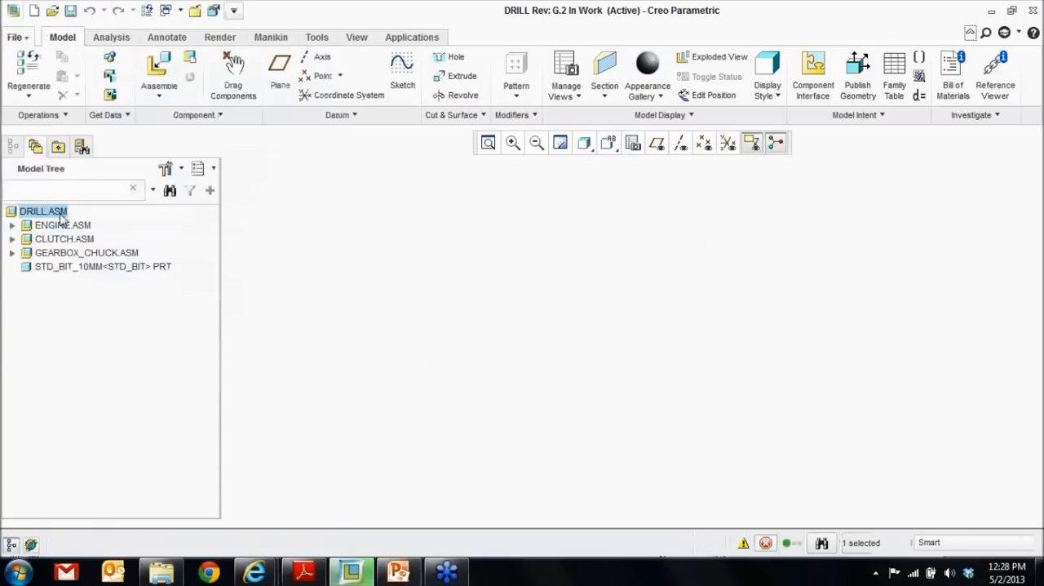
left_click(991, 12)
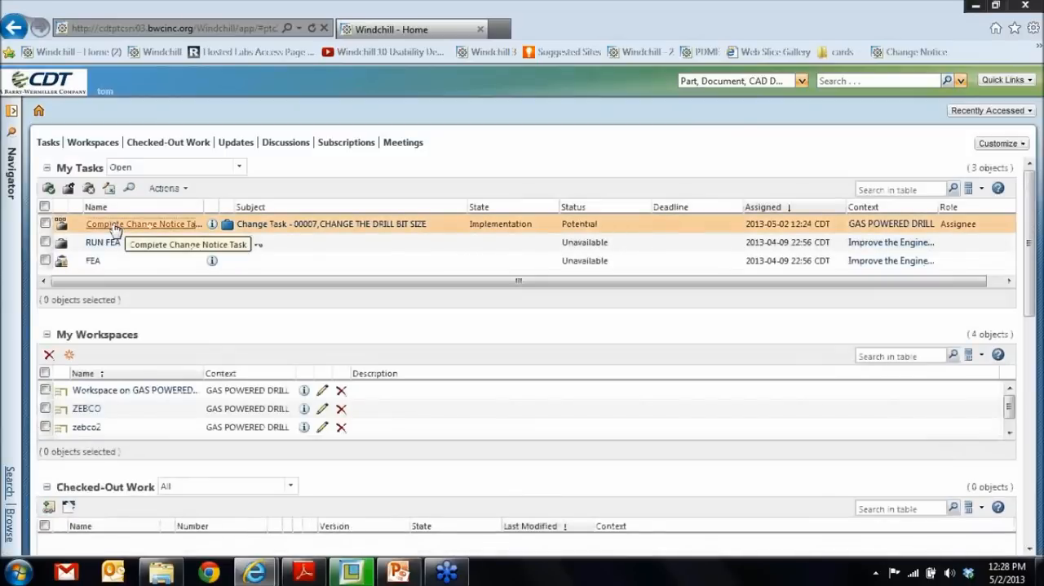
- Open the Complete Change Notice Task for Change Task 00007 and enter the comment "CHANGED THE DRILL BIT TO 10 MM"
left_click(114, 225)
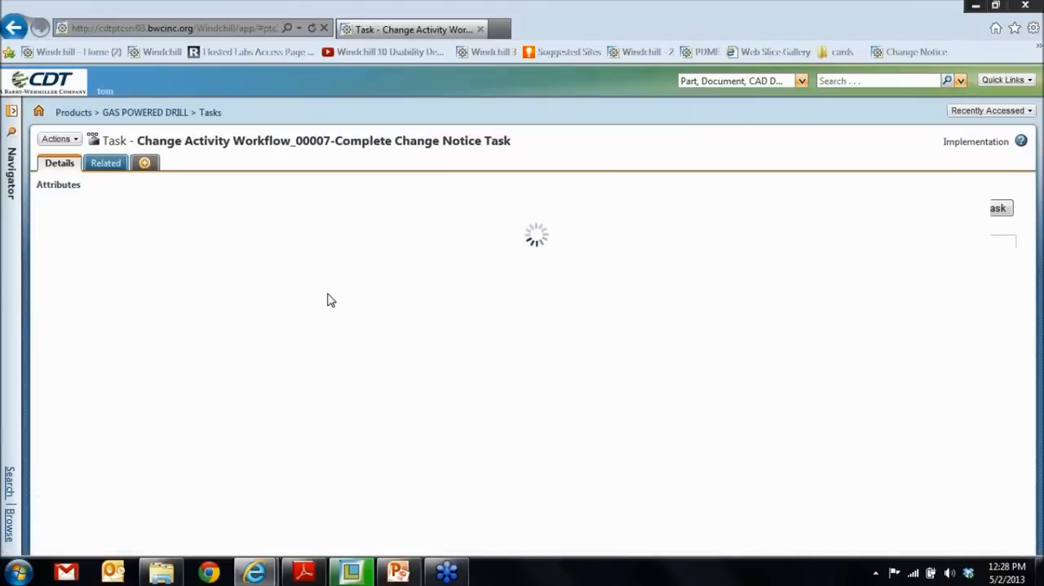
scroll(329, 299, "down", 4)
left_click(233, 392)
type("CHANGED THE DRILL BIT TO ")
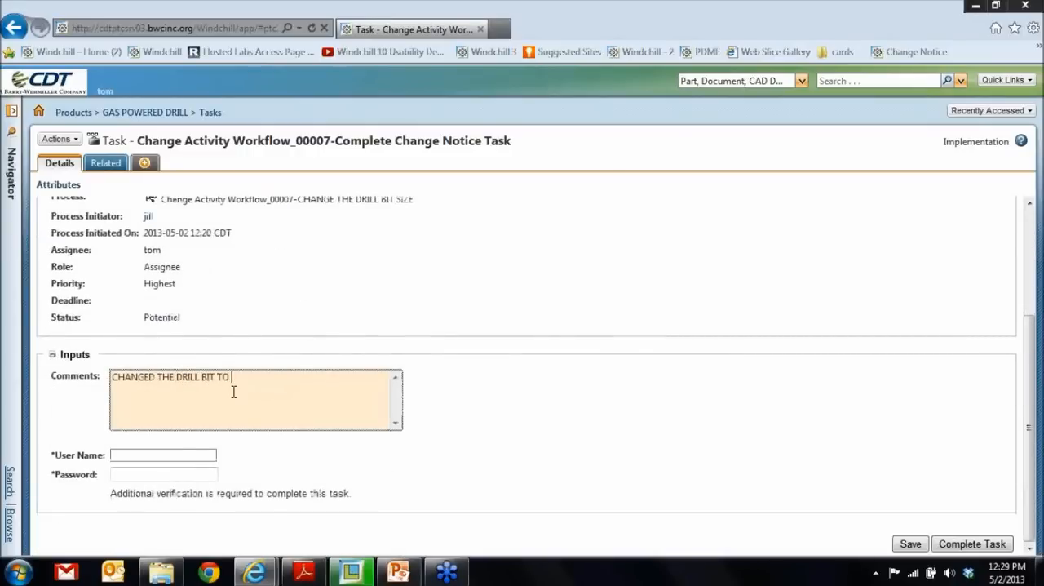
type("10 MM")
- Verify with the assignee's user name and account password, and complete the Complete Change Notice Task
left_click(174, 458)
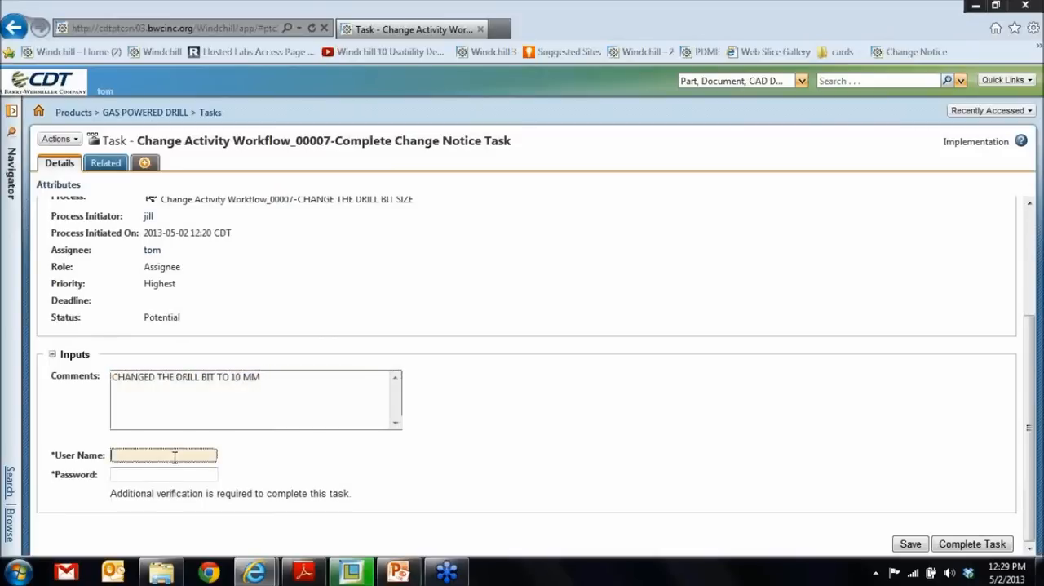
type("tom")
key("Tab")
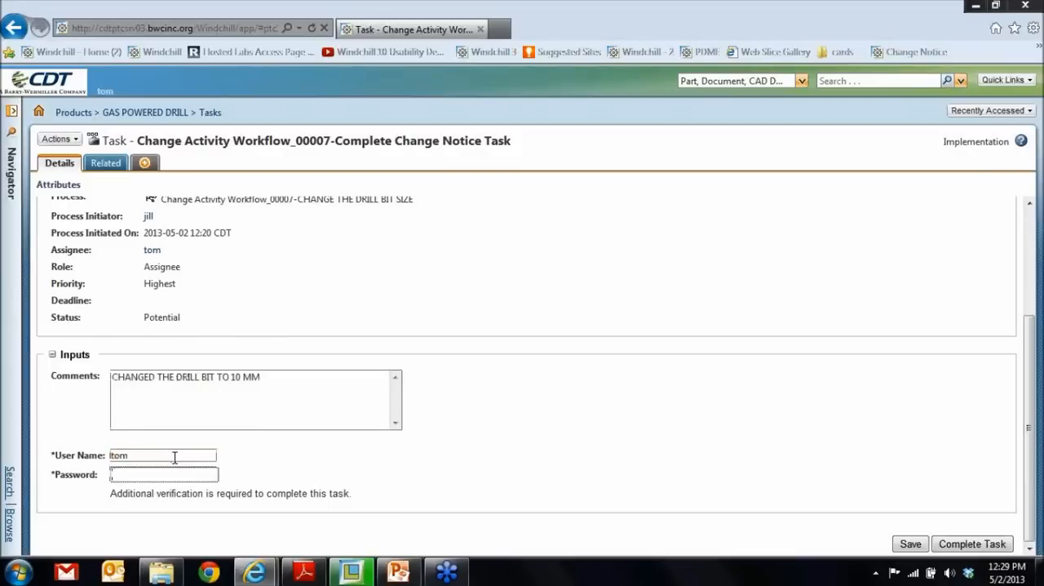
type("to")
left_click(965, 545)
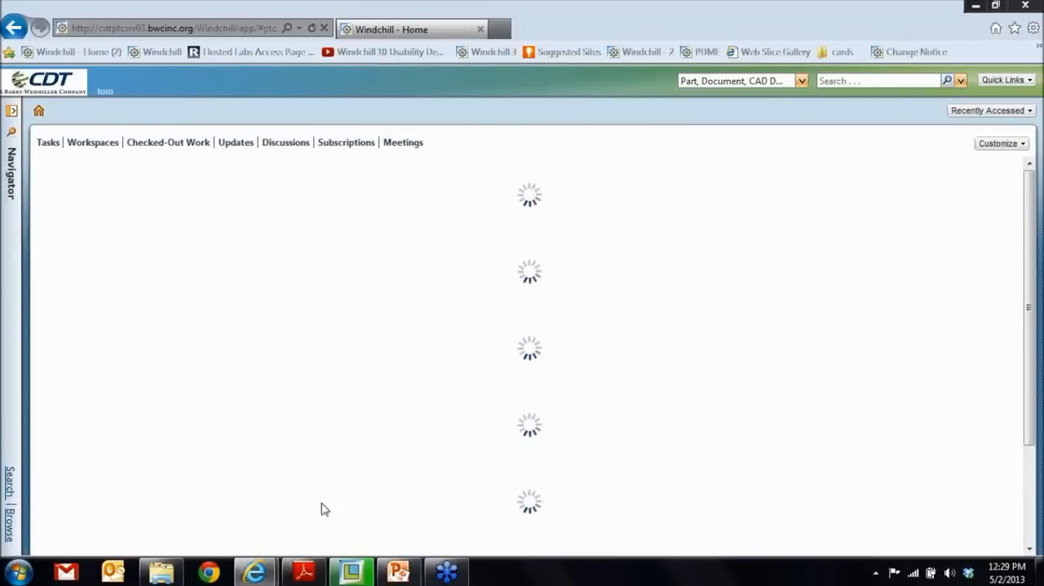
- Switch to PowerPoint to view the Closed Loop Change Management diagram, and return to Windchill
left_click(412, 575)
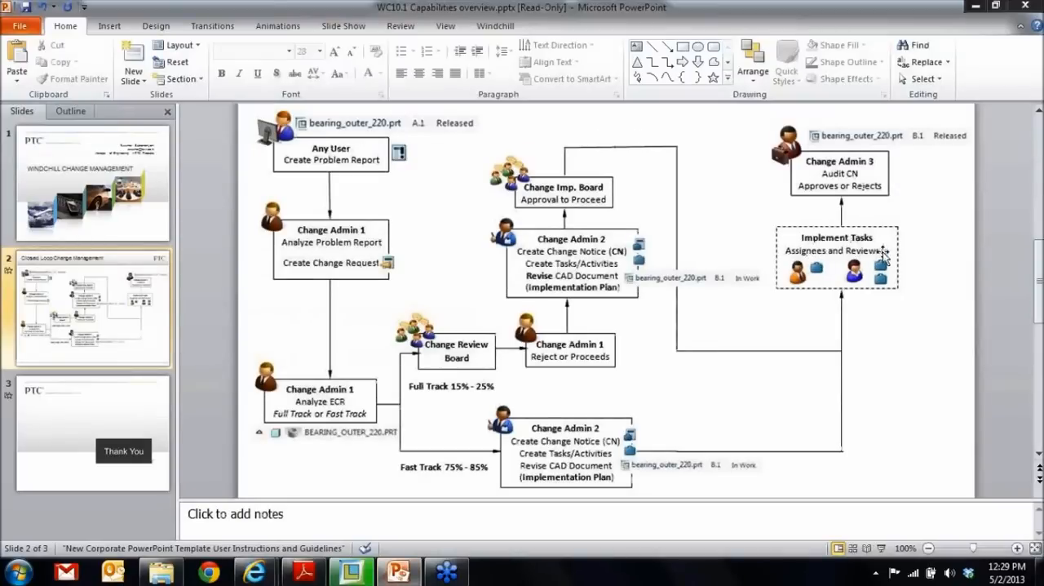
left_click(976, 7)
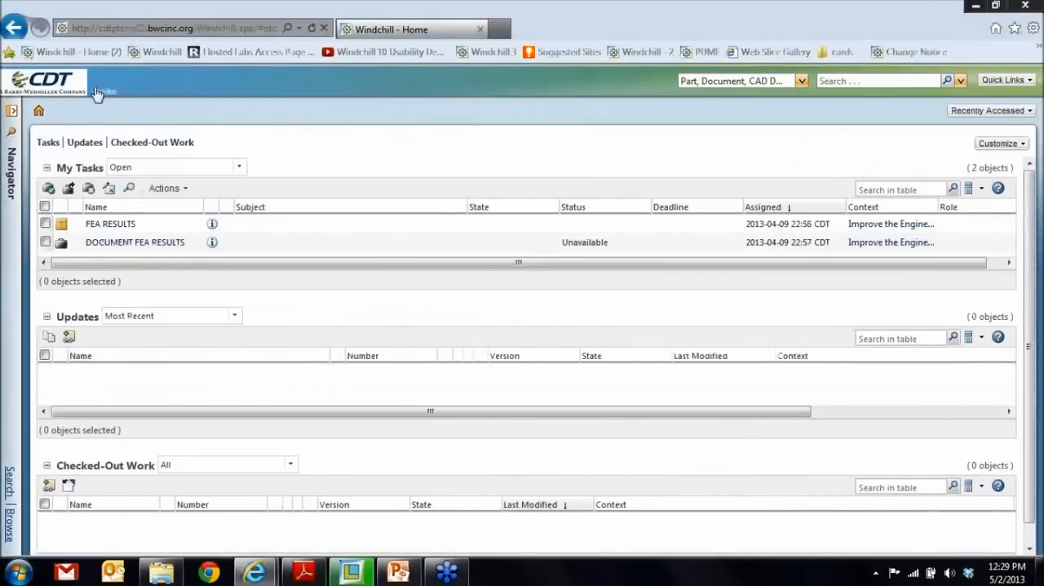
- Refresh the reviewer's task list, open Change Task 00007 through the Review Change Notice Task, and examine its affected and resulting objects
left_click(39, 115)
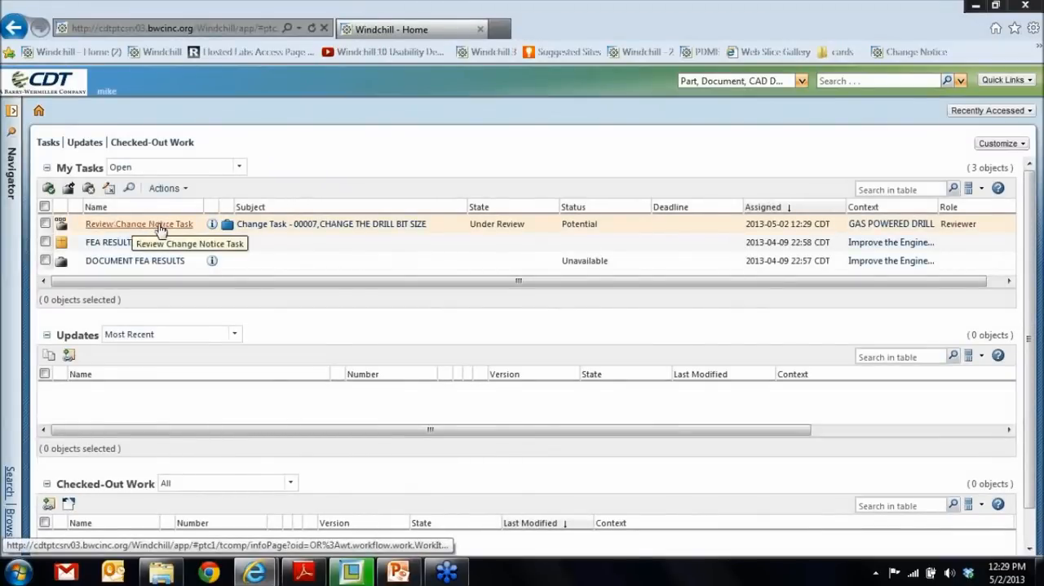
left_click(160, 227)
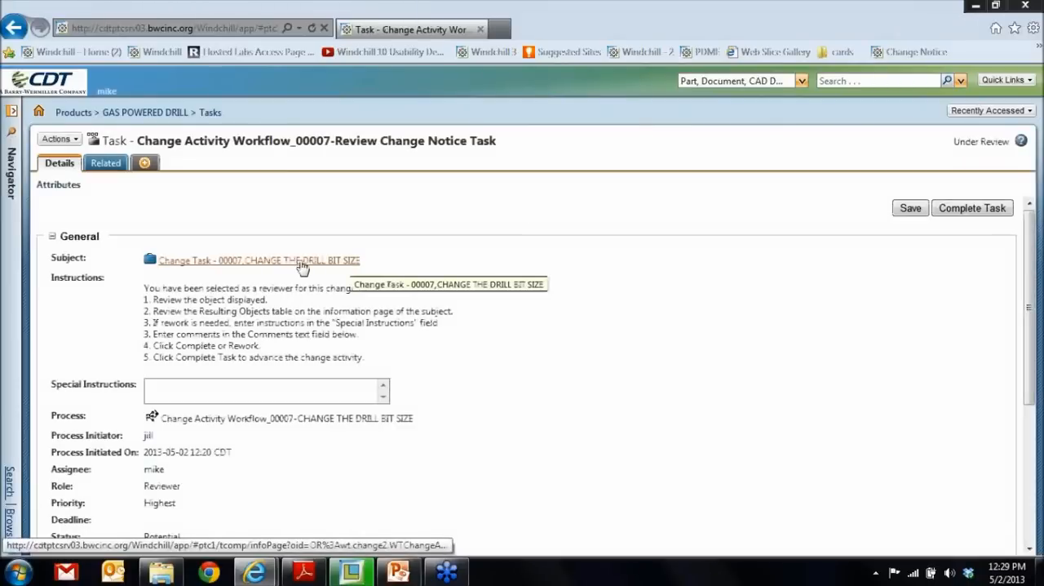
left_click(302, 261)
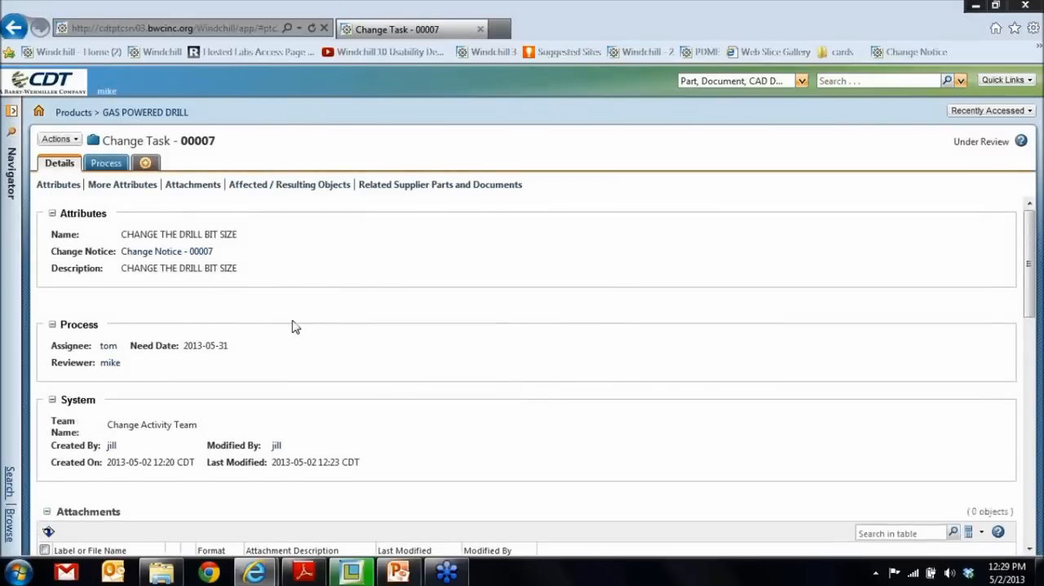
scroll(306, 331, "down", 3)
scroll(322, 336, "down", 5)
scroll(327, 337, "up", 1)
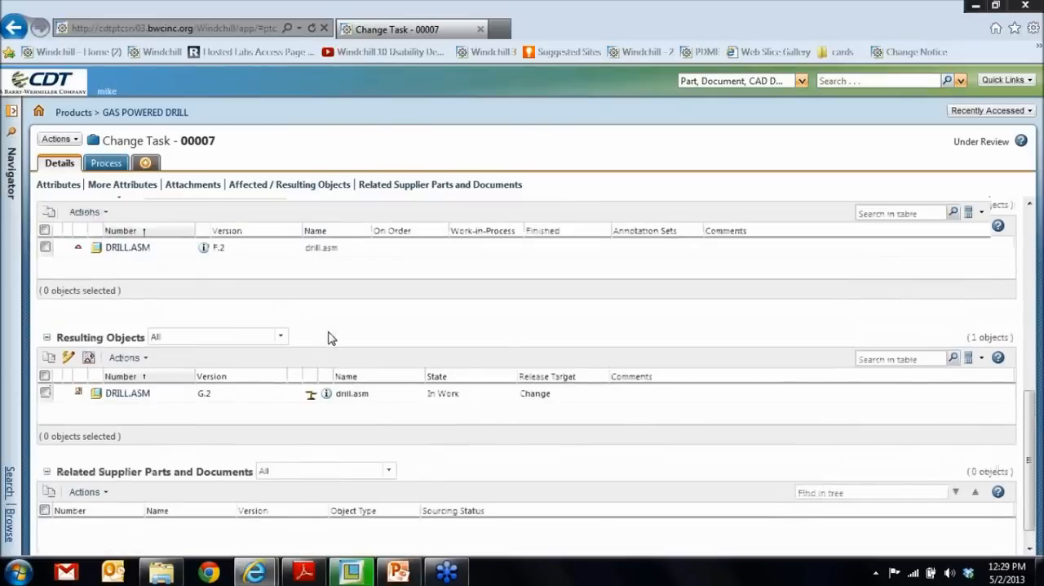
- Open affected object DRILL.ASM version F.2 in Creo View, load all its components and display it shaded with edges
right_click(144, 279)
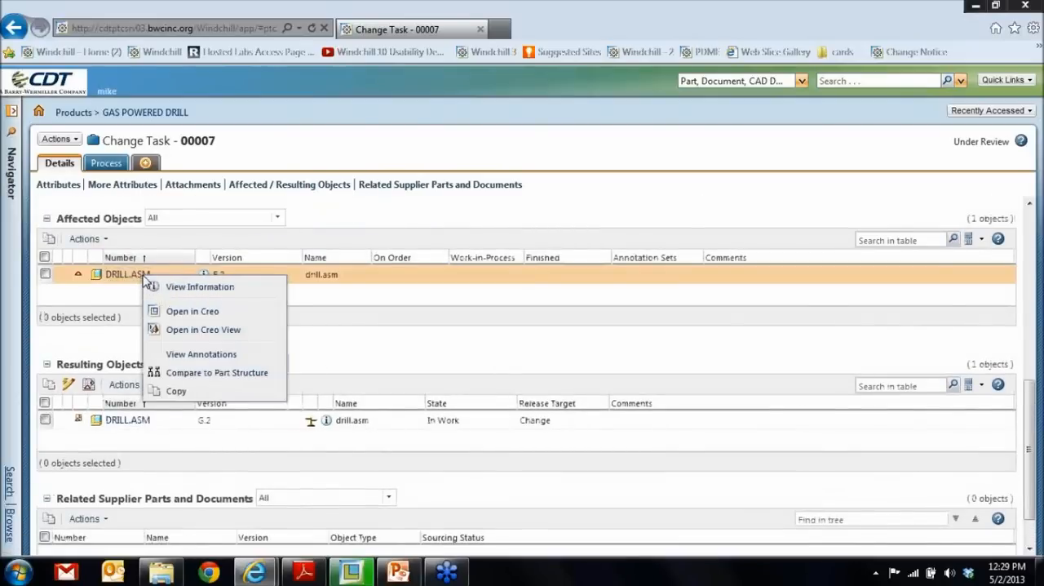
left_click(219, 329)
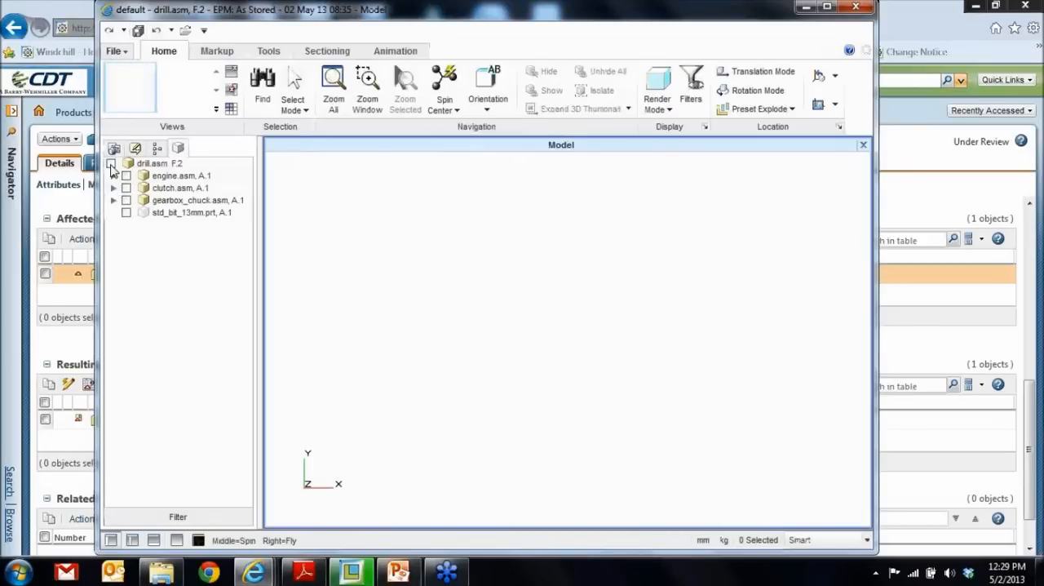
left_click(111, 164)
left_click(668, 109)
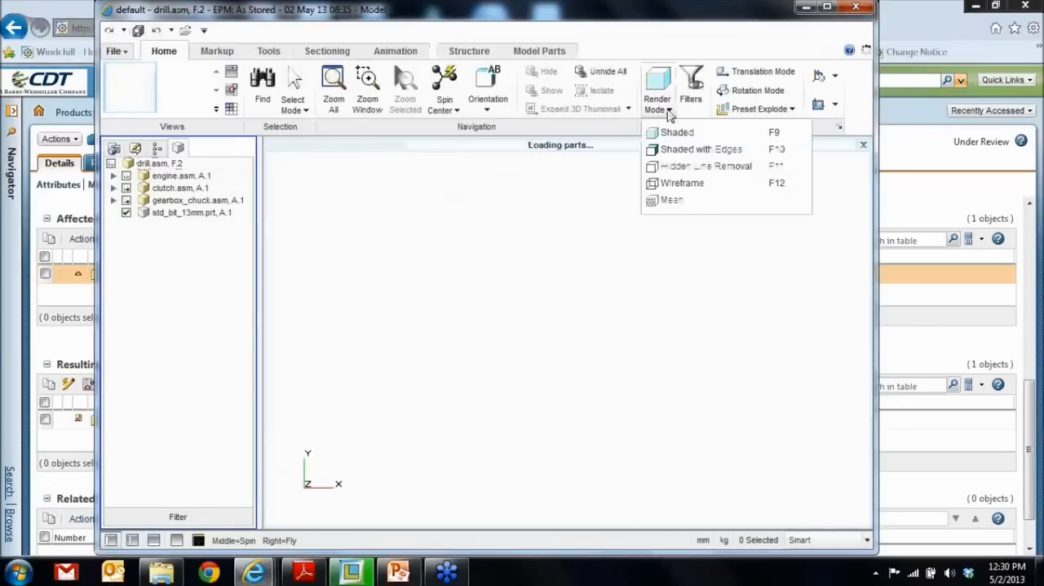
left_click(685, 150)
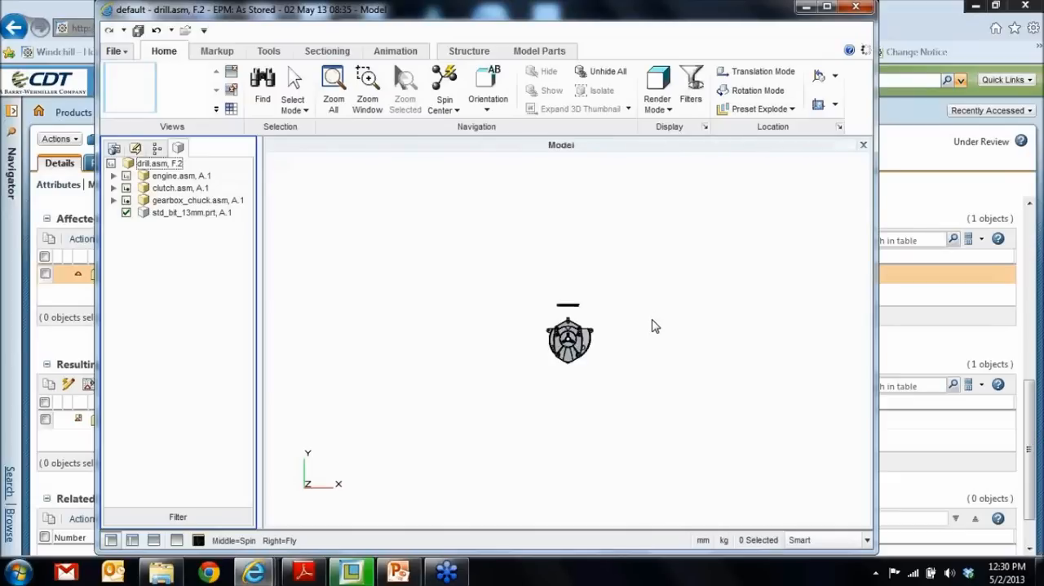
- Inspect the original drill bit on the F.2 assembly up close and close Creo View
scroll(634, 339, "up", 6)
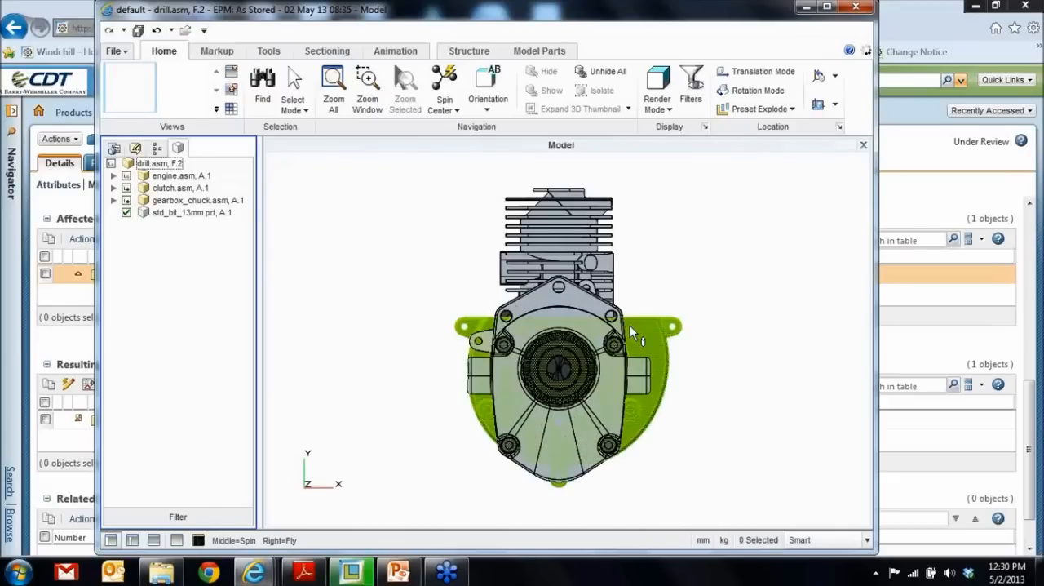
scroll(631, 321, "down", 1)
middle_click_drag(630, 321, 522, 350)
scroll(522, 351, "up", 2)
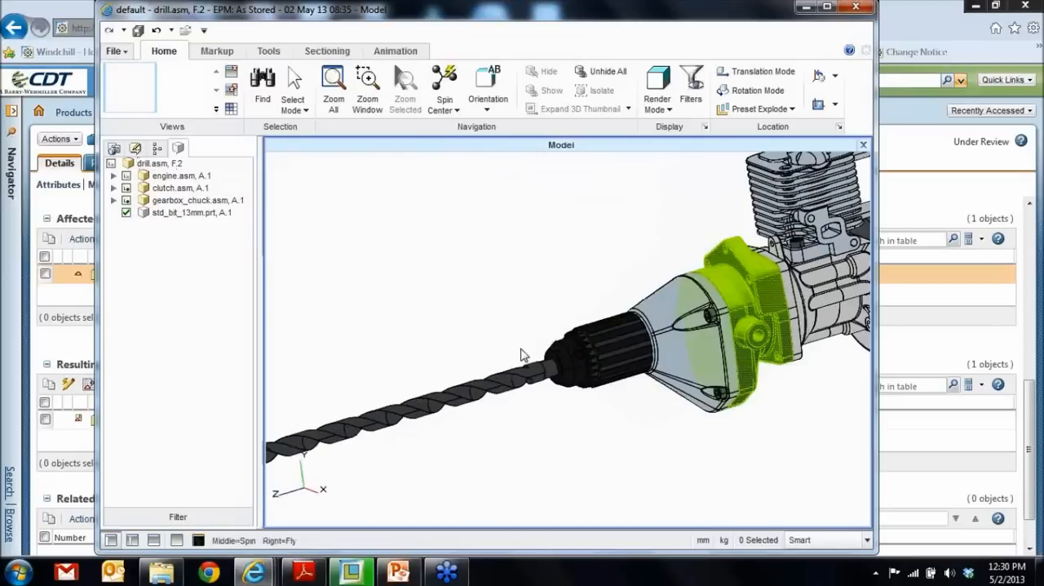
scroll(467, 348, "down", 2)
left_click(856, 8)
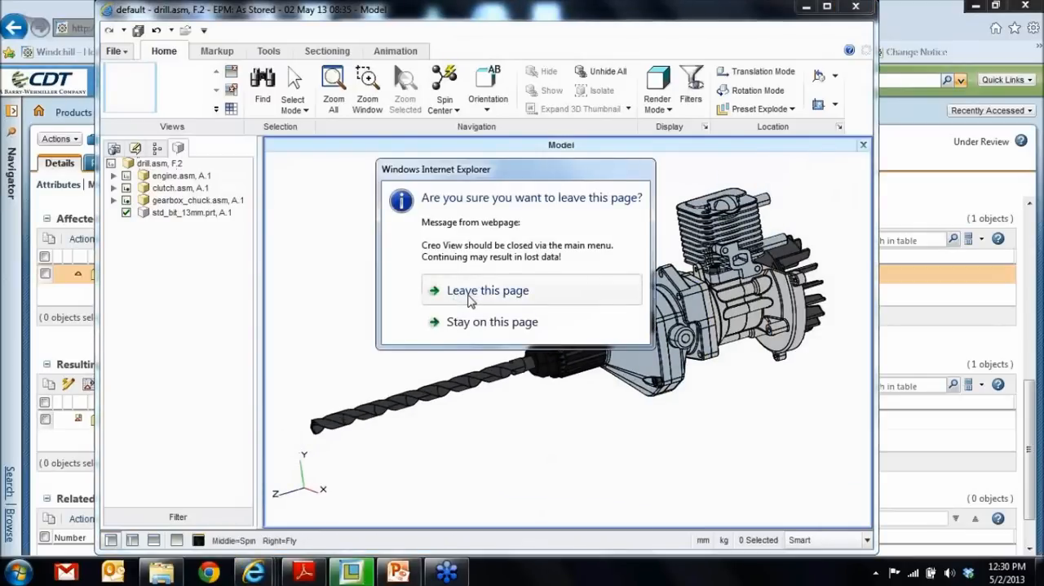
left_click(472, 292)
- Open resulting object DRILL.ASM version G.2 in Creo View and display it shaded with edges
right_click(130, 422)
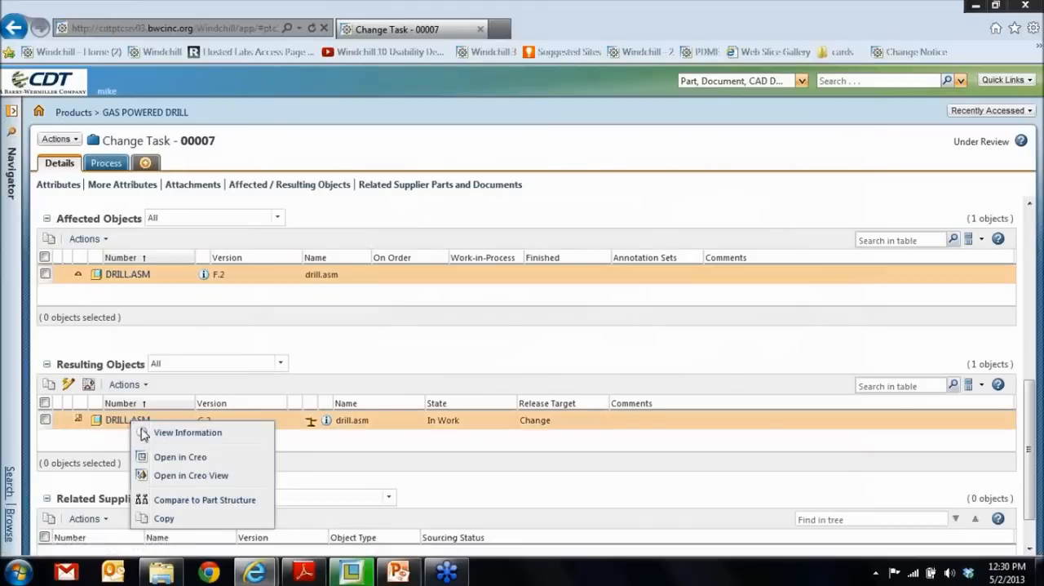
left_click(217, 480)
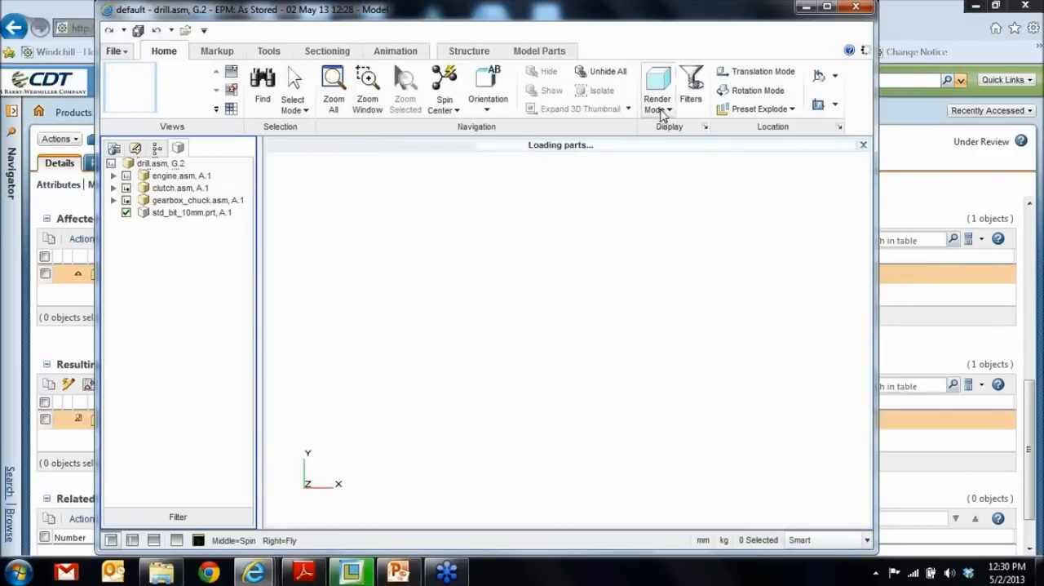
left_click(665, 113)
left_click(678, 151)
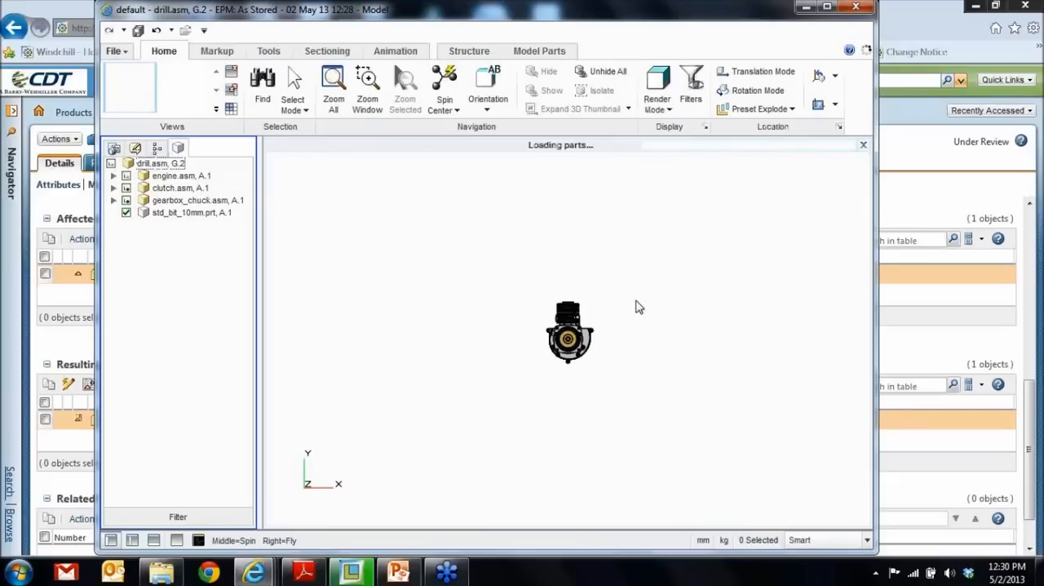
- Inspect the replacement drill bit on the G.2 assembly, close Creo View and return to the reviewer's task list
middle_click_drag(575, 319, 520, 336)
scroll(518, 337, "up", 3)
scroll(505, 374, "up", 5)
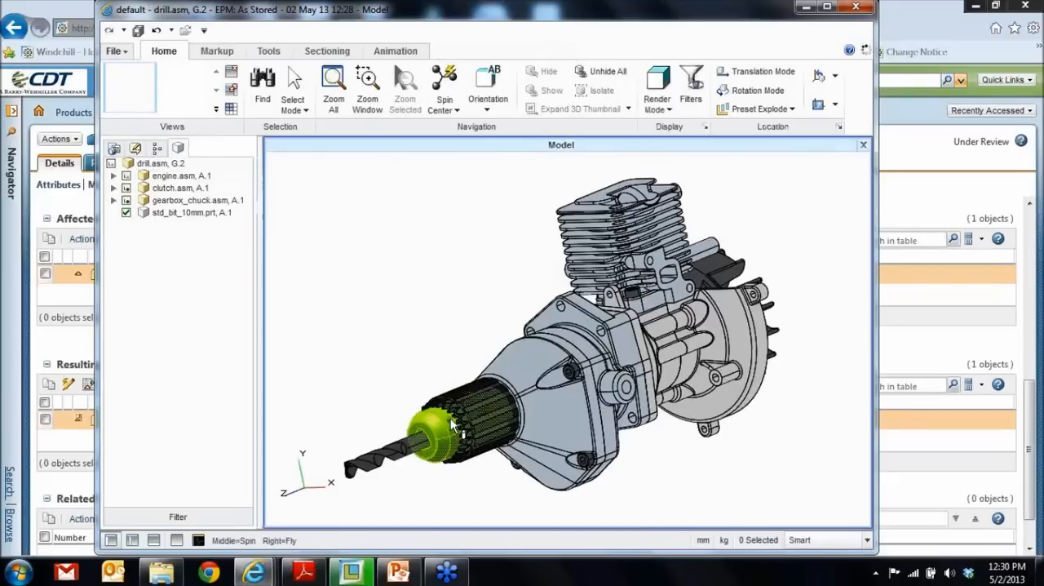
scroll(392, 456, "up", 2)
scroll(430, 430, "down", 3)
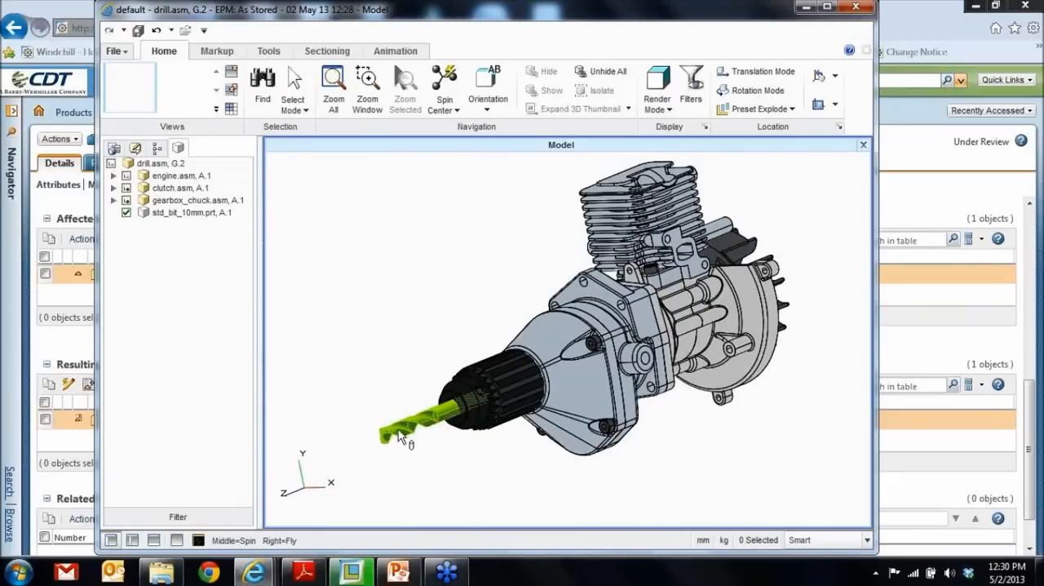
left_click(863, 10)
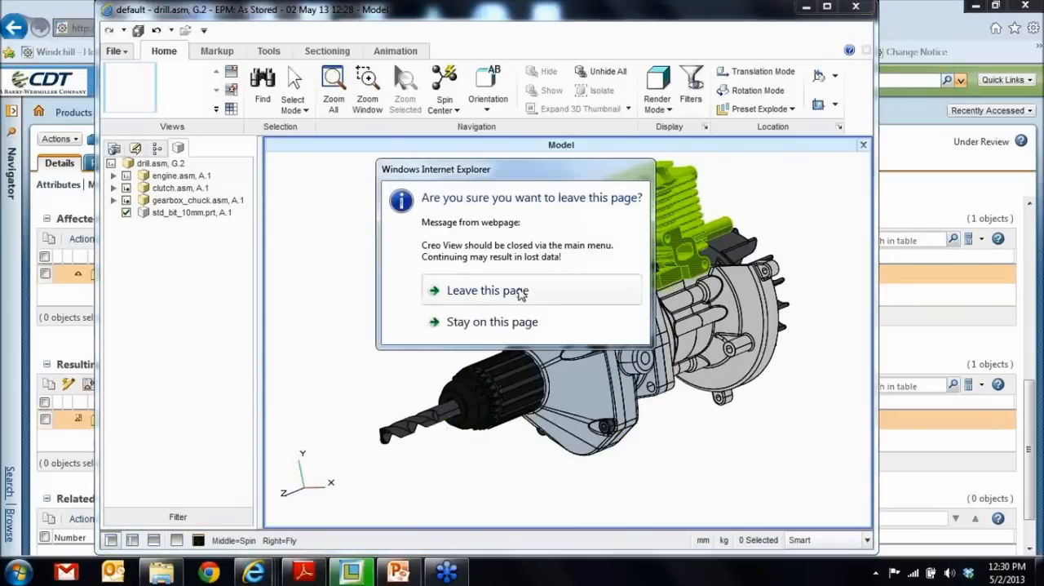
left_click(488, 291)
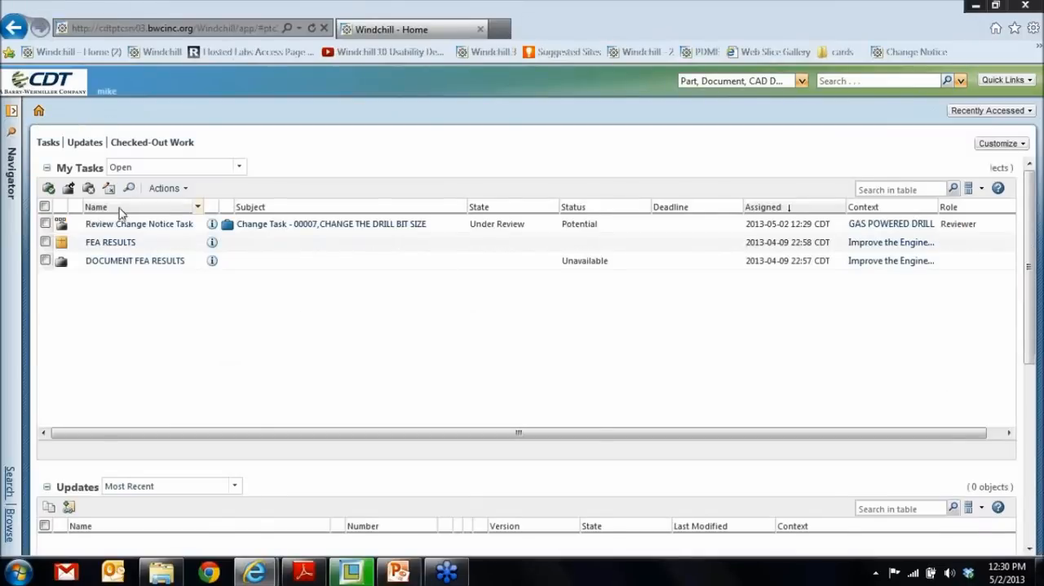
- Open the Review Change Notice Task for Change Task 00007 and enter the comment "REVIEW COMPLETE"
left_click(137, 224)
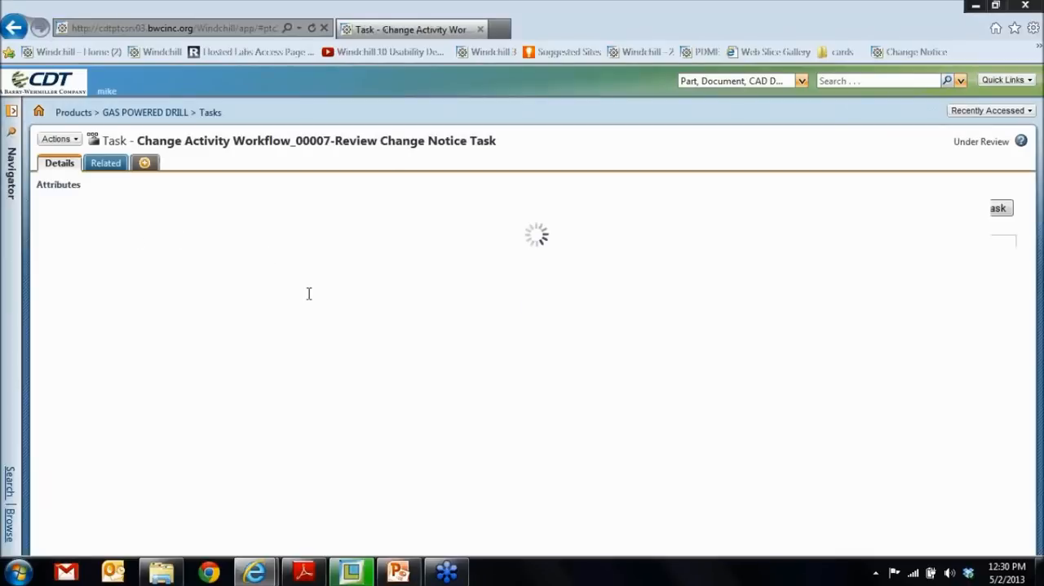
scroll(311, 302, "down", 5)
left_click(242, 389)
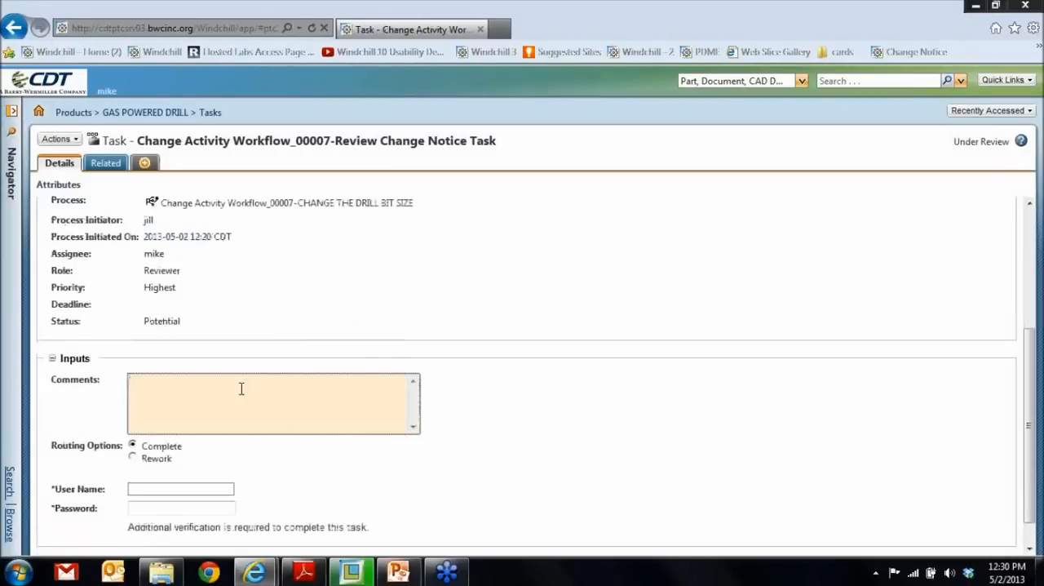
type("REVIEW COMP")
- Verify the review with the reviewer's user name and password and complete the Review Change Notice Task
left_click(196, 490)
type("mike")
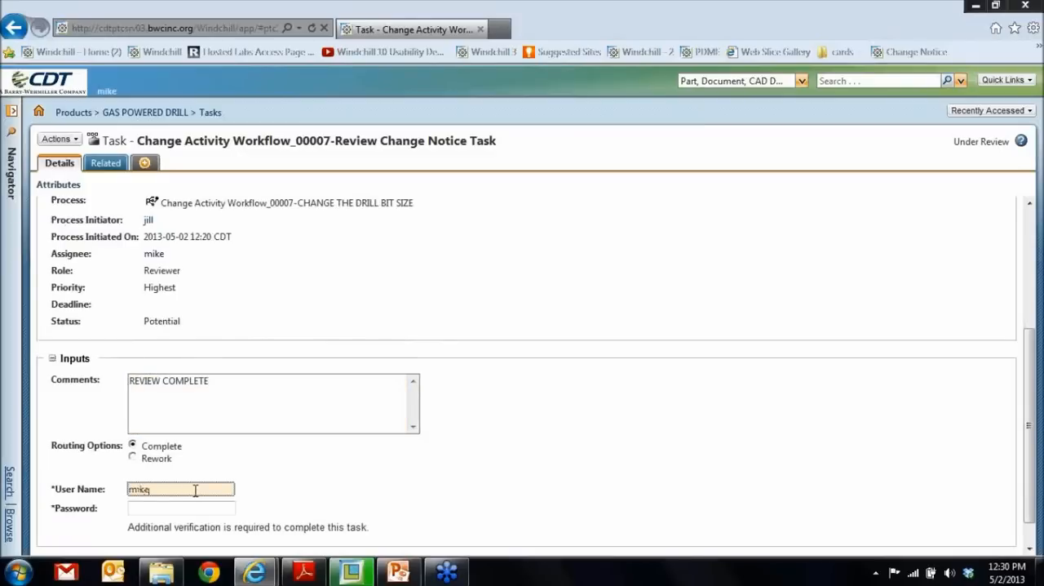
key("Tab")
type("mi")
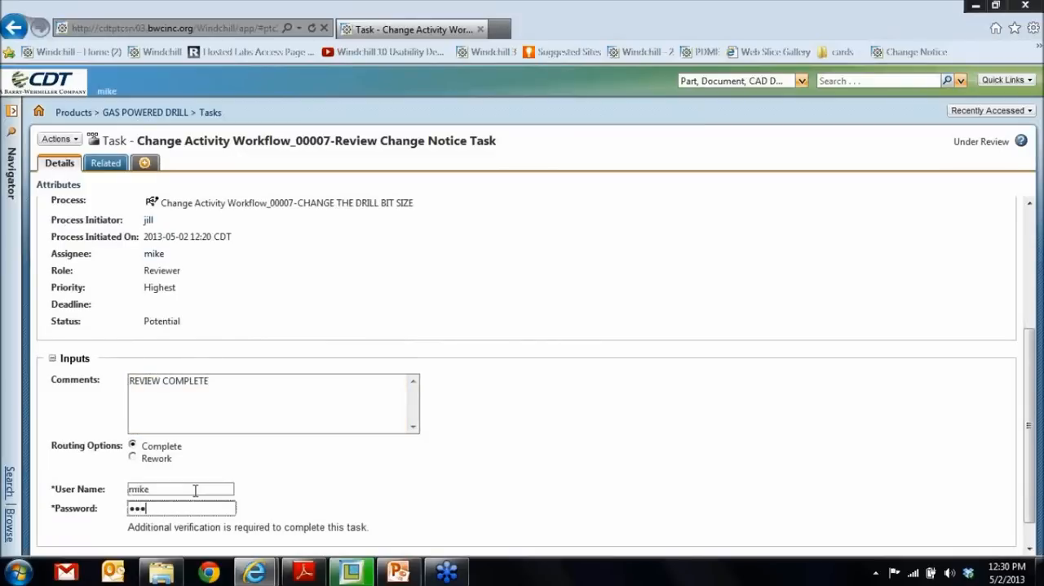
scroll(200, 482, "down", 1)
left_click(994, 545)
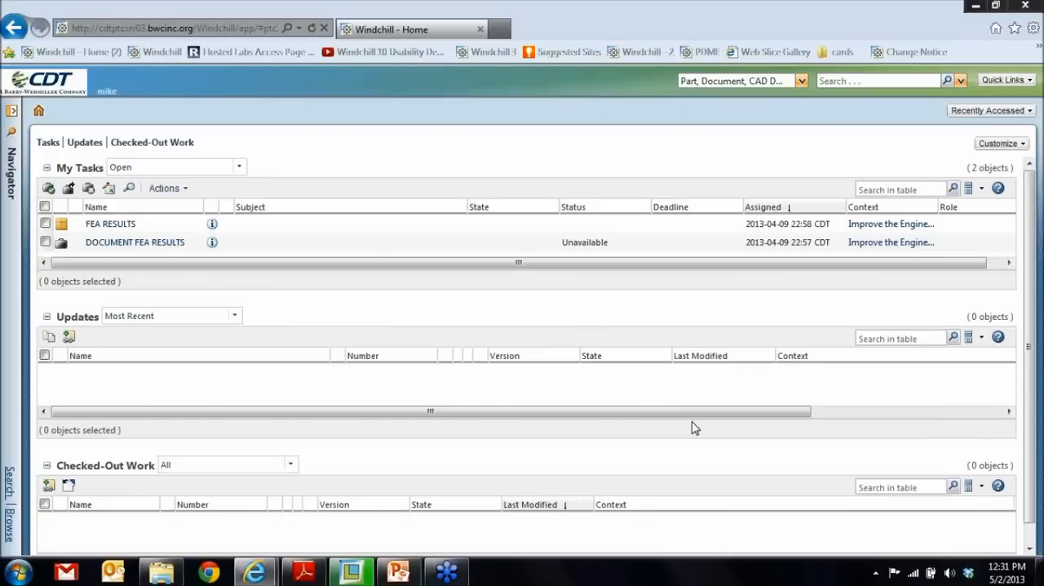
- Open the GAS POWERED DRILL product's team, check who holds the Change Admin III role, and close that browser window
left_click(7, 238)
left_click(73, 114)
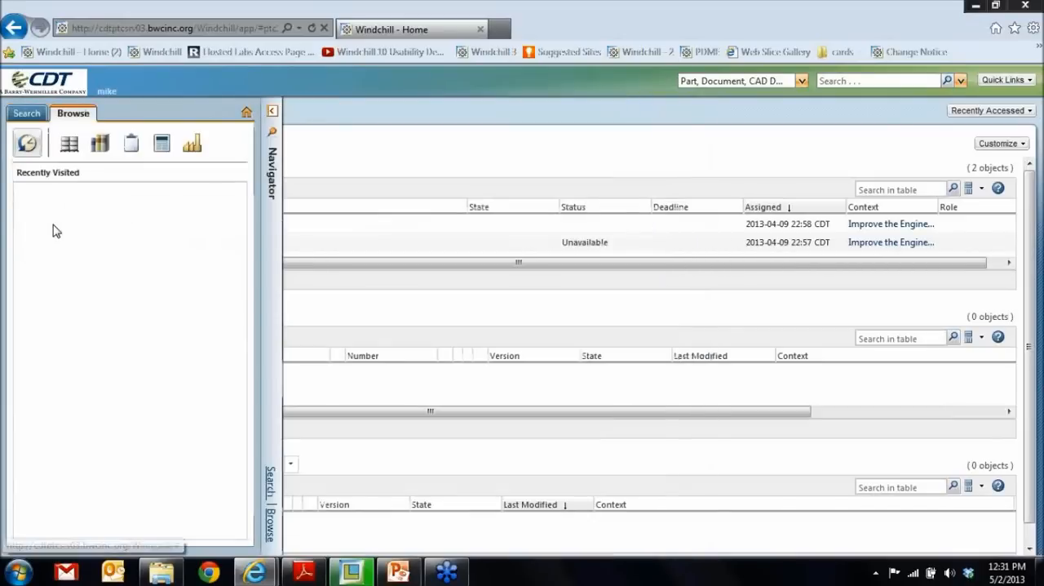
left_click(19, 190)
left_click(63, 259)
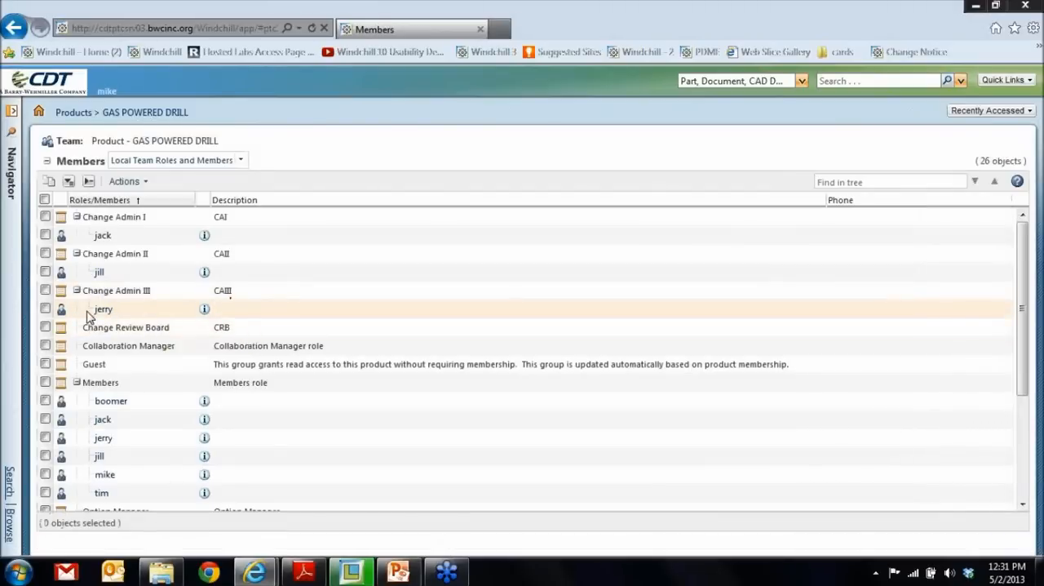
left_click(1027, 6)
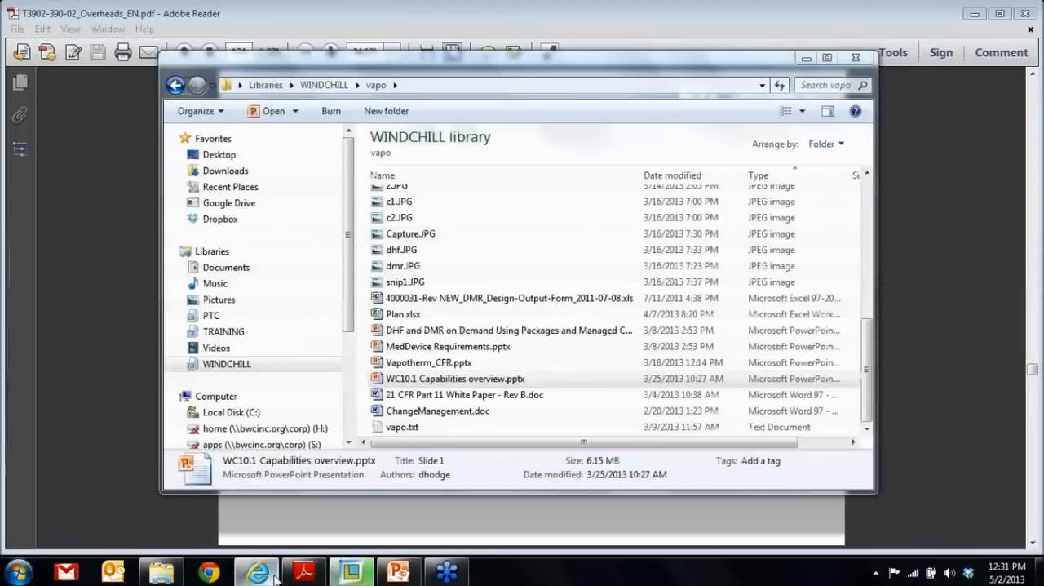
- Start a new Windchill browser session and sign in with the Change Admin III's user name and password
left_click(258, 572)
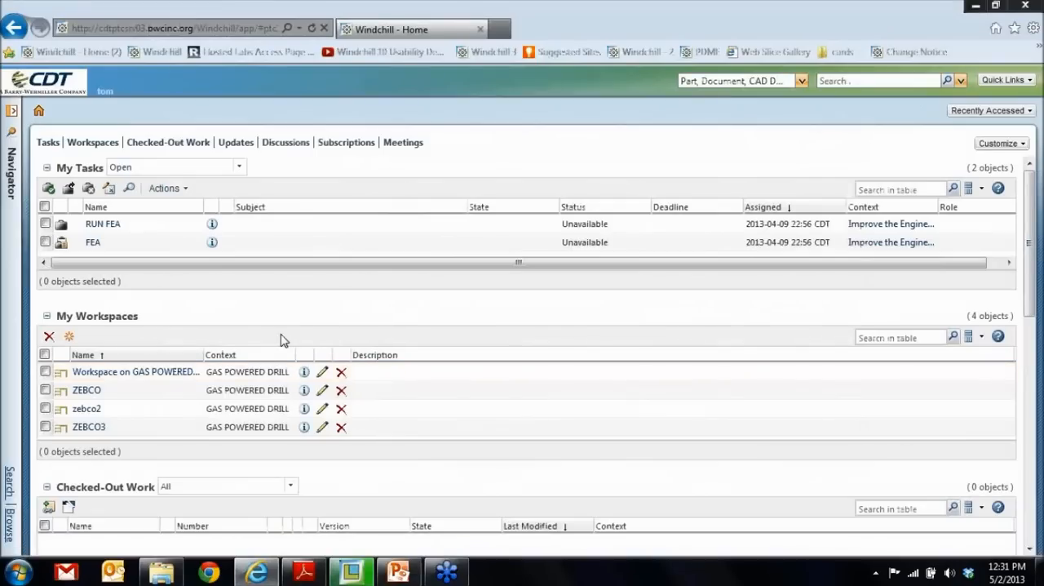
key("alt")
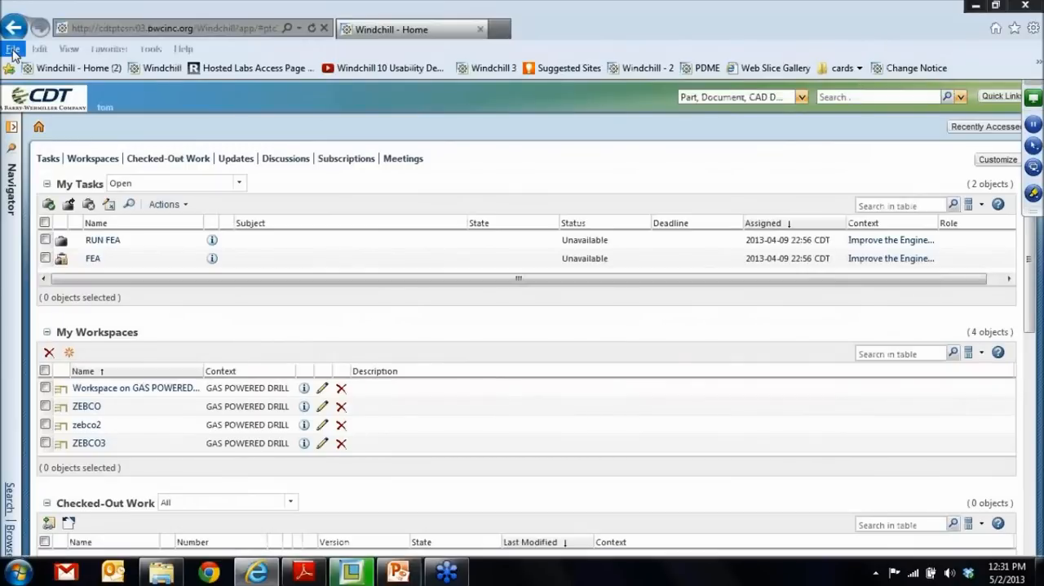
left_click(13, 51)
left_click(44, 118)
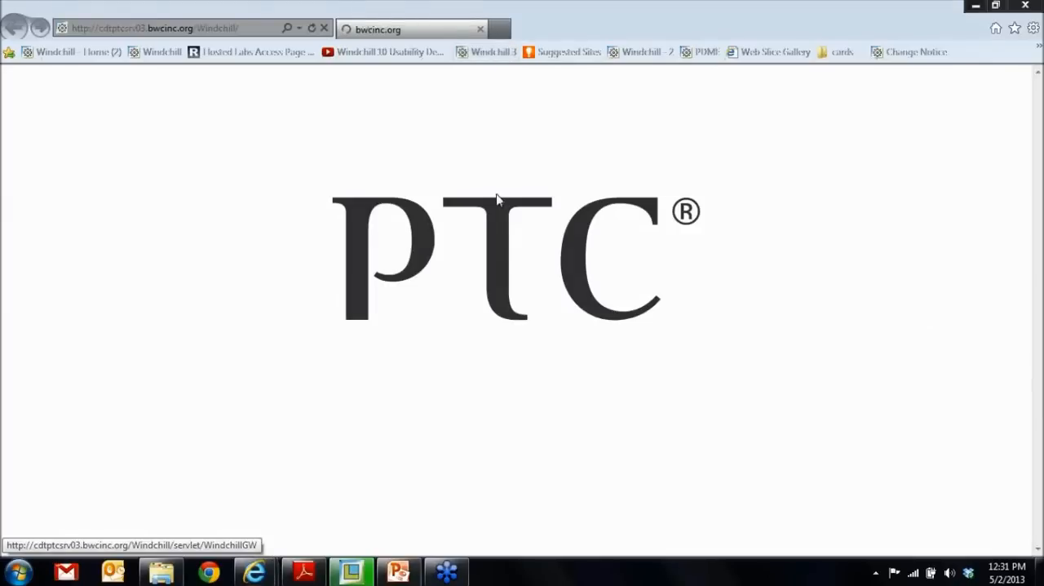
type("jerry")
key("Tab")
type("***")
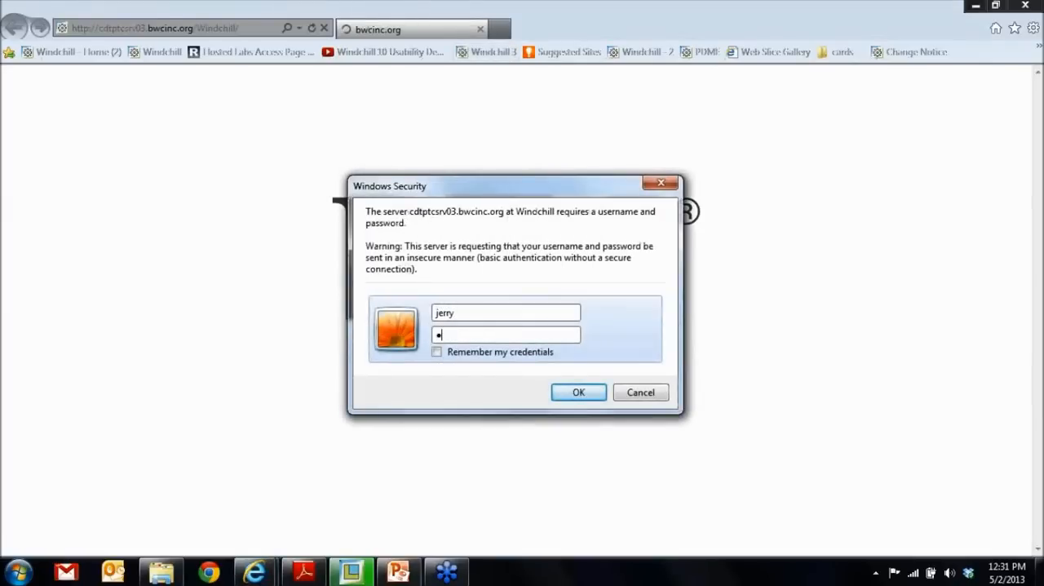
key("Return")
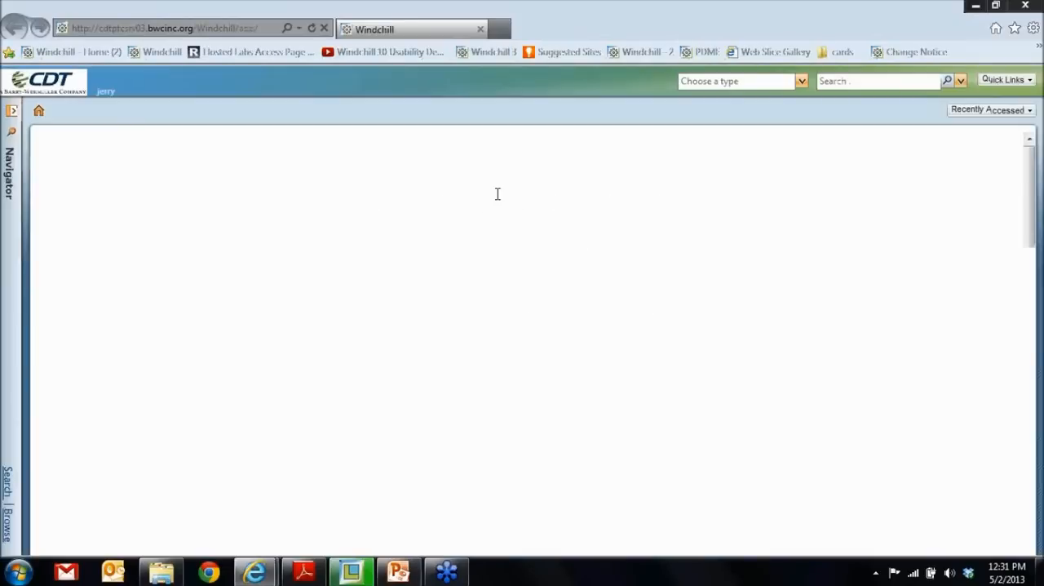
- Open the Audit Change Notice task for Change Notice 00007 from the home page and read its instructions
left_click(38, 113)
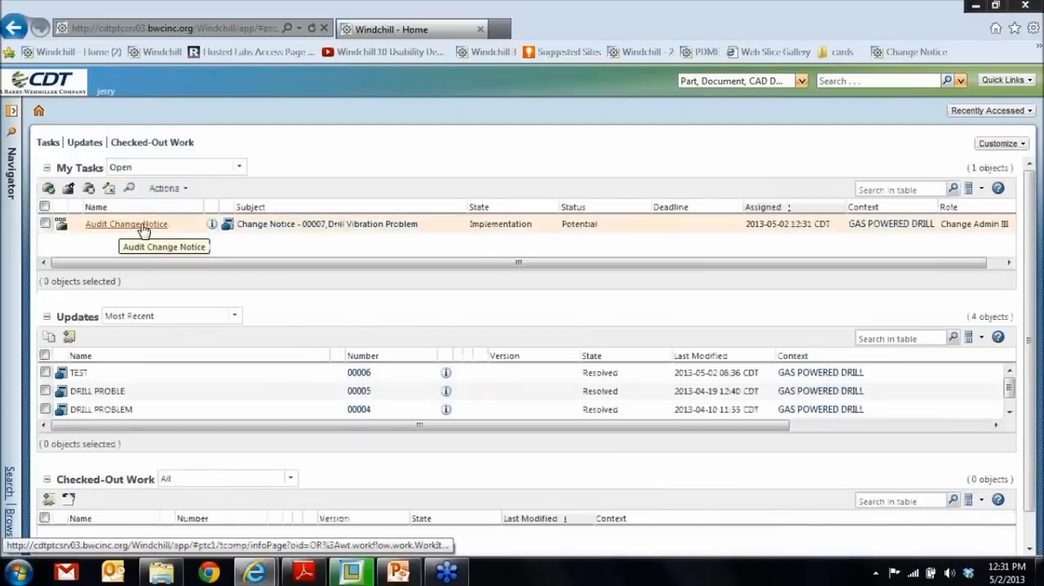
left_click(143, 226)
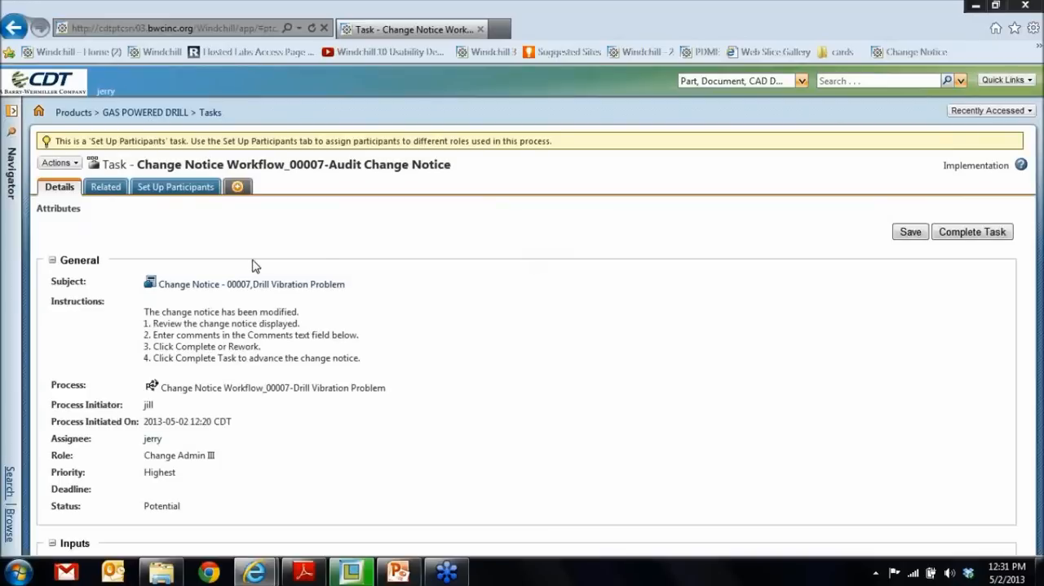
scroll(249, 321, "down", 5)
scroll(248, 321, "up", 5)
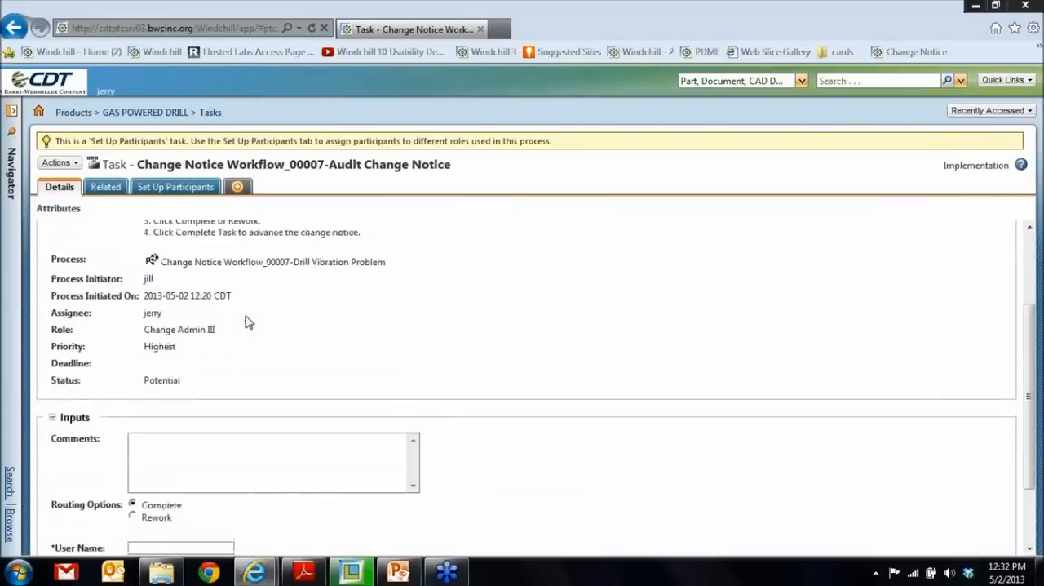
- Review the details and implementation plan of Change Notice 00007, Drill Vibration Problem, and return to the audit task
left_click(286, 288)
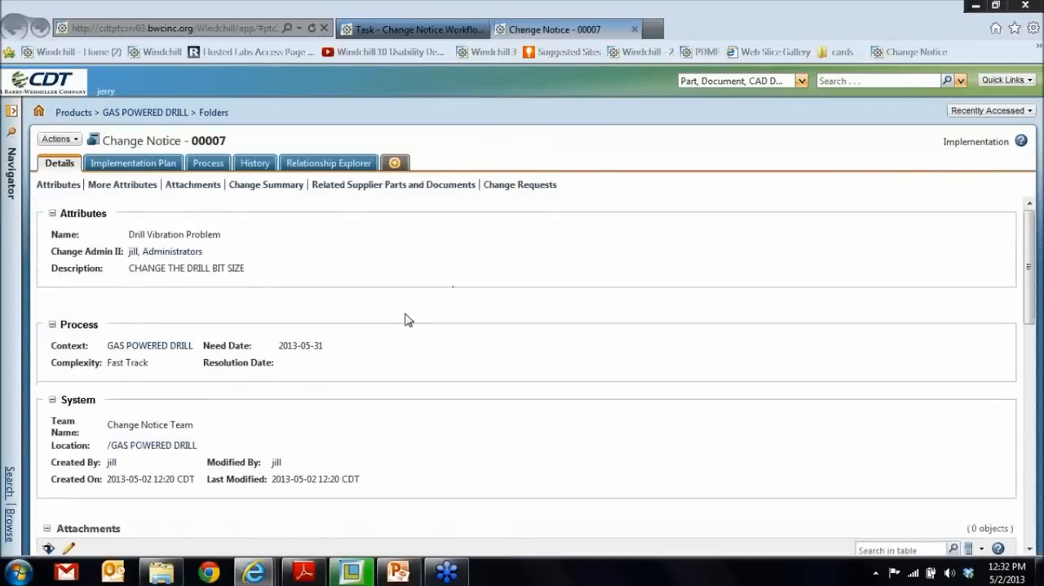
scroll(408, 320, "down", 5)
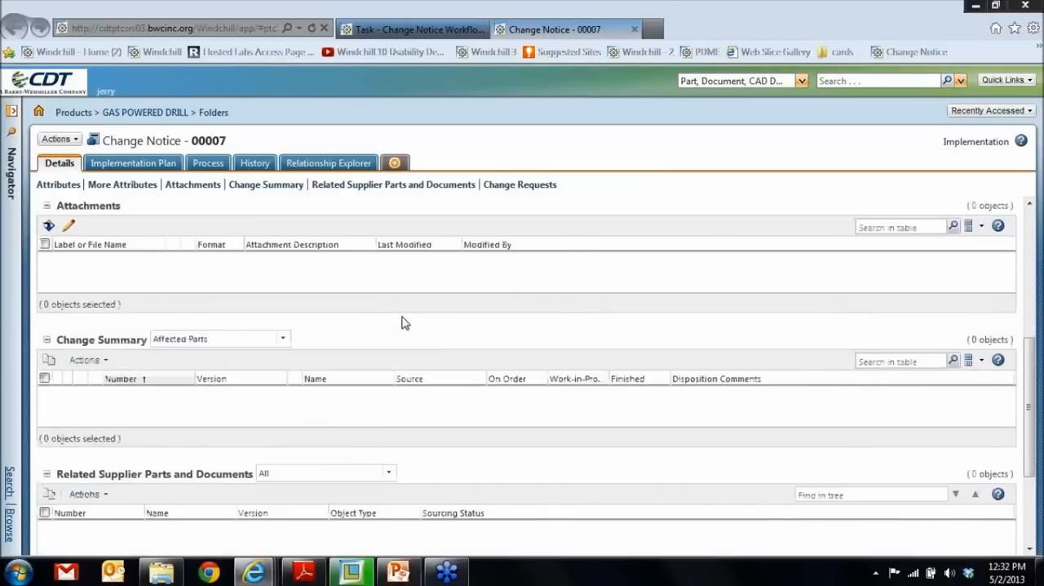
scroll(406, 324, "down", 3)
scroll(405, 325, "up", 1)
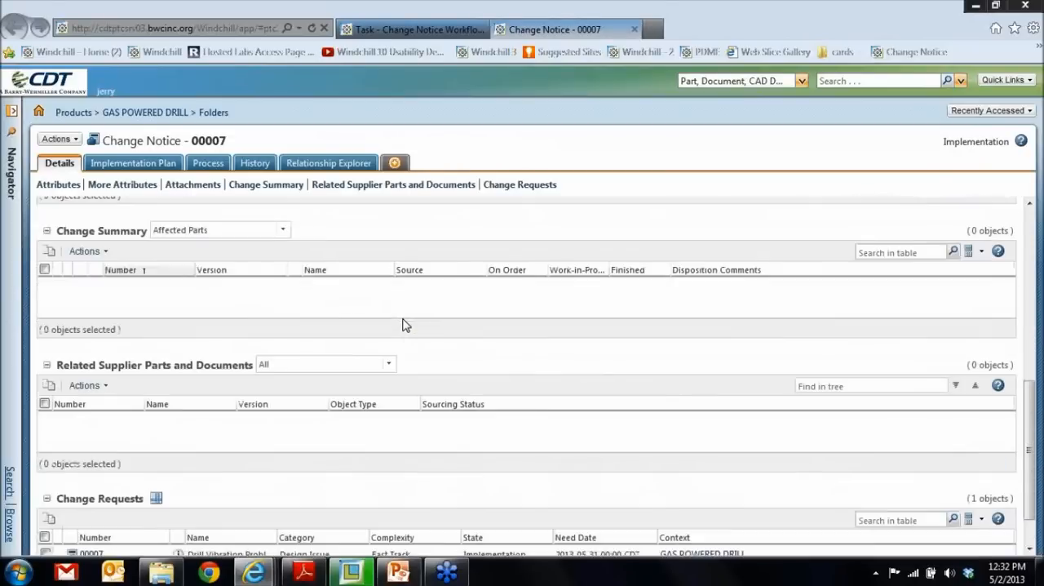
scroll(406, 325, "up", 3)
left_click(145, 167)
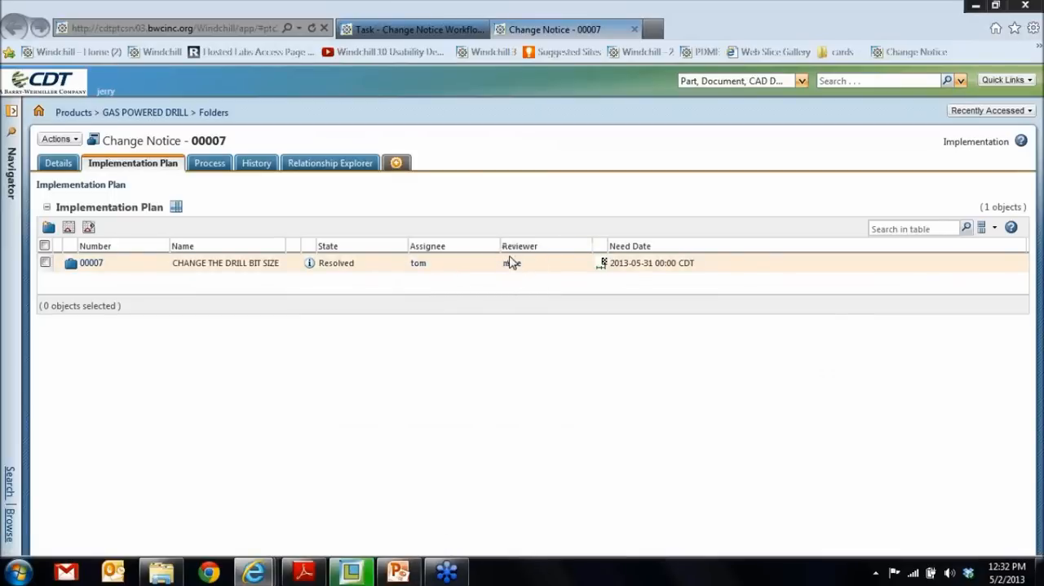
left_click(635, 29)
- Enter the comment "AUDIT COMPLETE" in the Audit Change Notice task
scroll(271, 326, "down", 3)
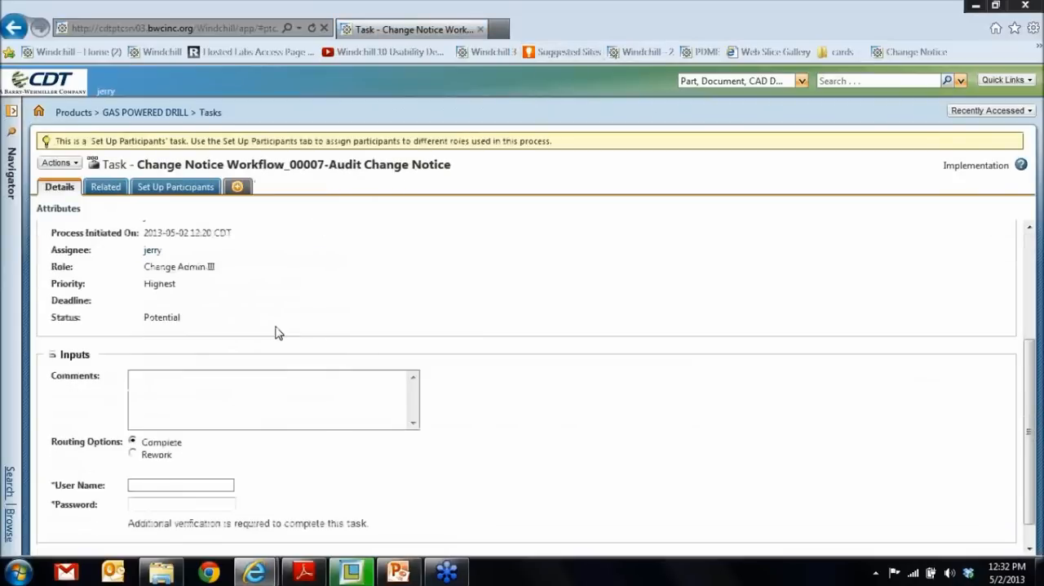
left_click(248, 375)
type("AUDIT COMPL")
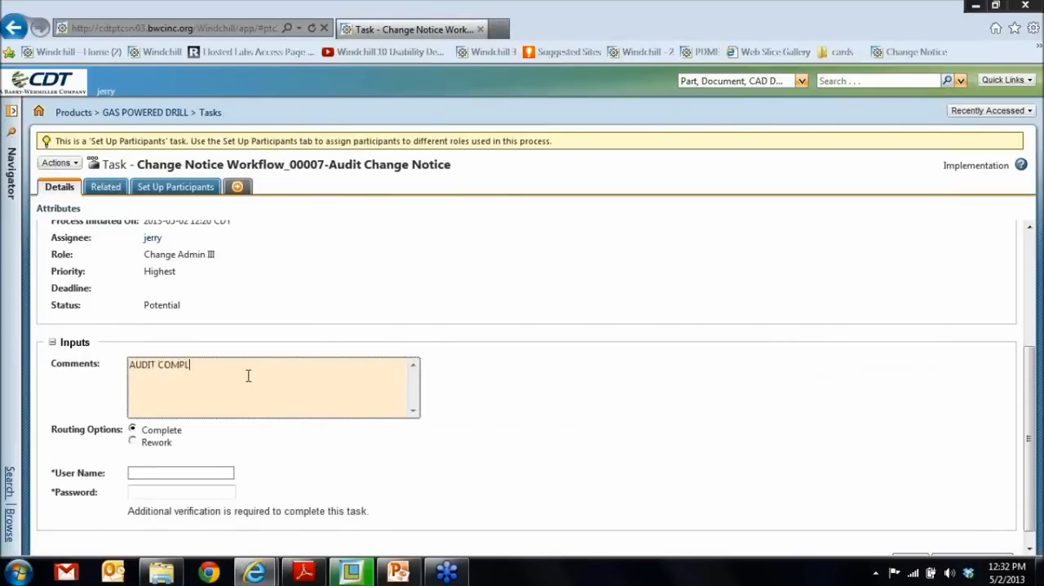
- Verify the audit with the auditor's user name and password and complete the Audit Change Notice task
left_click(193, 475)
type("jerry")
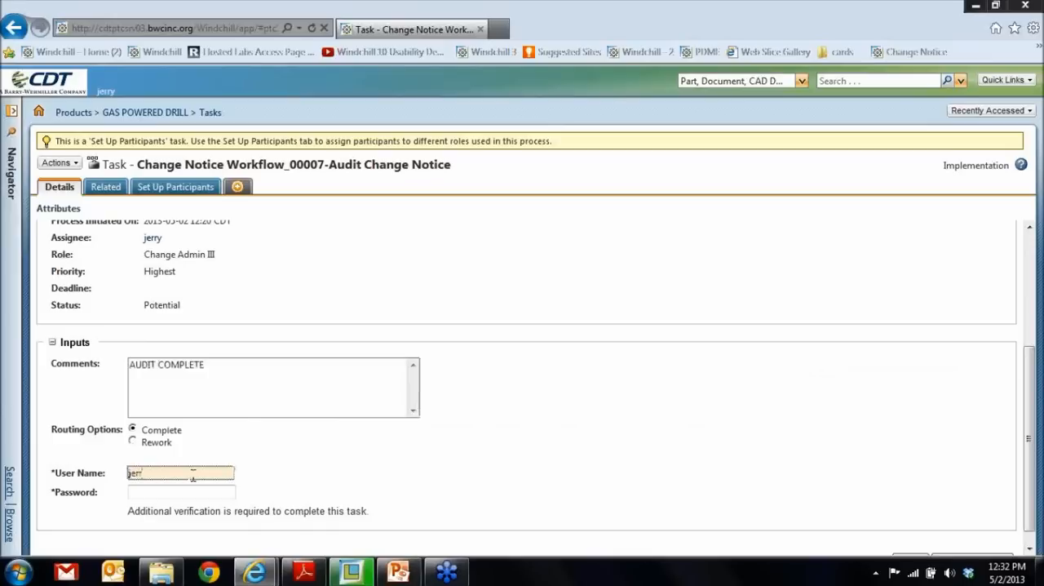
key("Tab")
type("**")
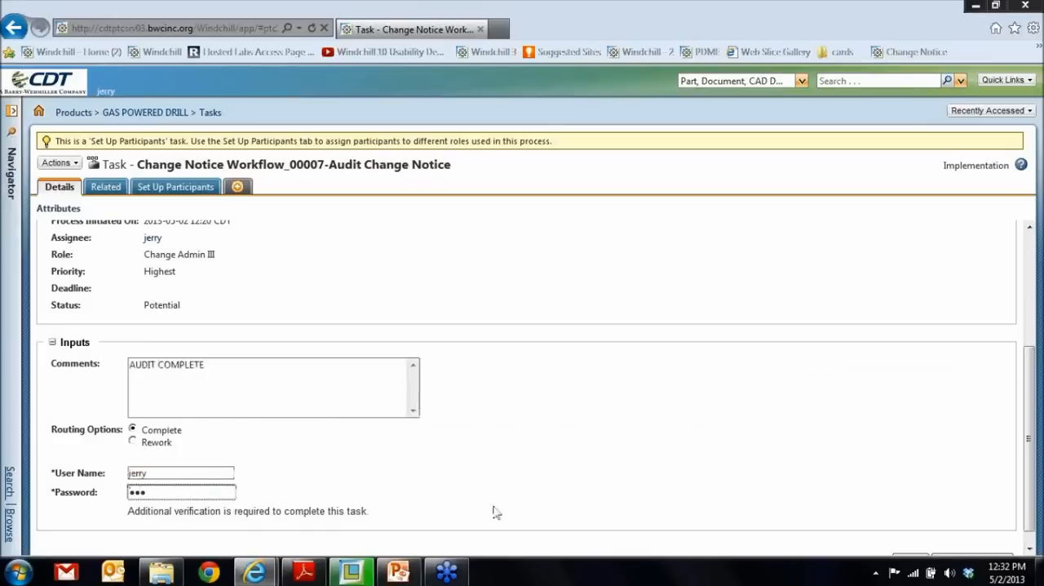
scroll(1031, 465, "down", 1)
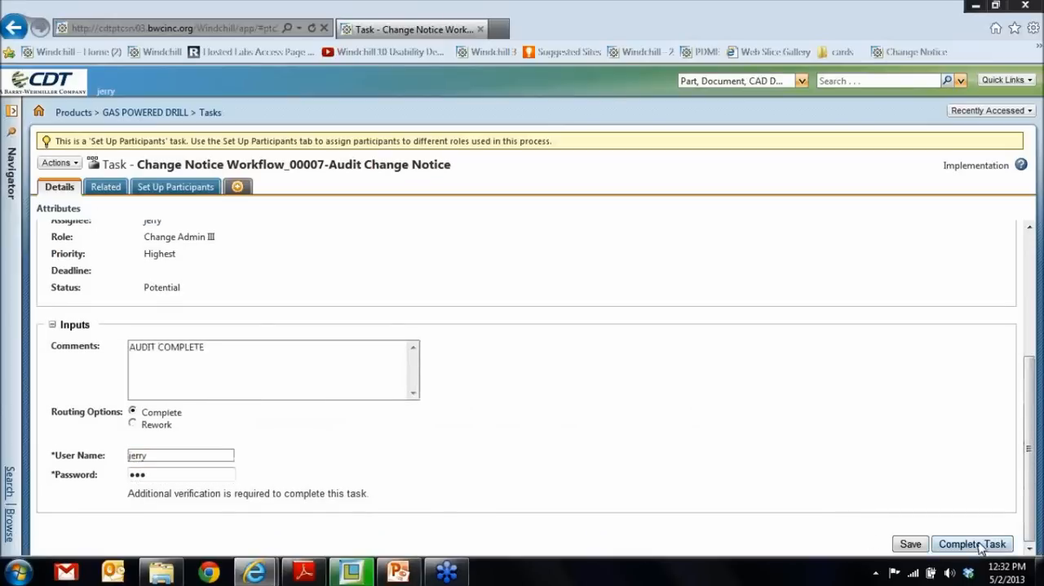
left_click(982, 544)
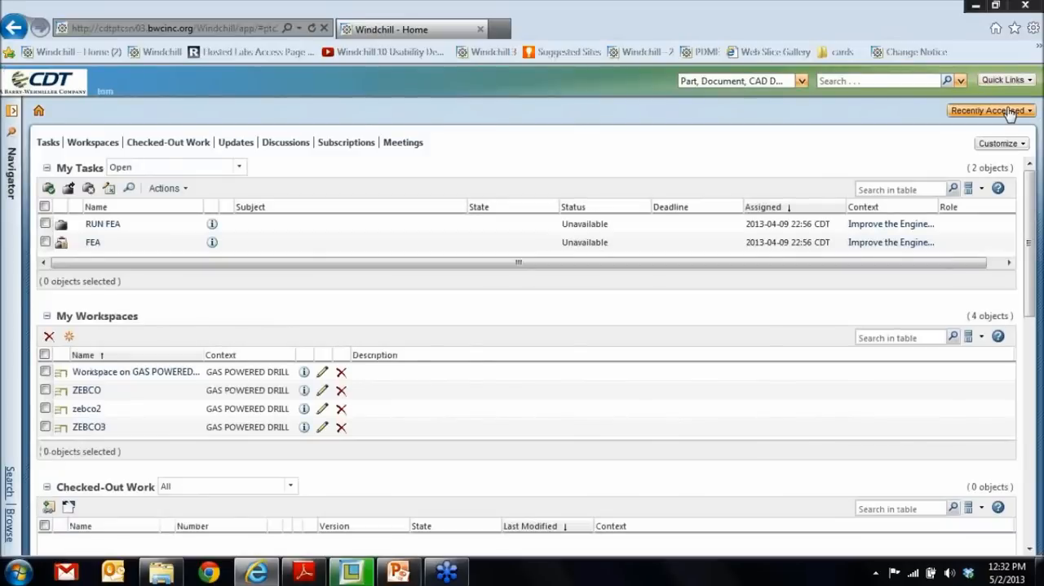
- Go to the recently accessed ENGINEERING folder and open DRILL.ASM version G.2 in Creo View
left_click(1011, 112)
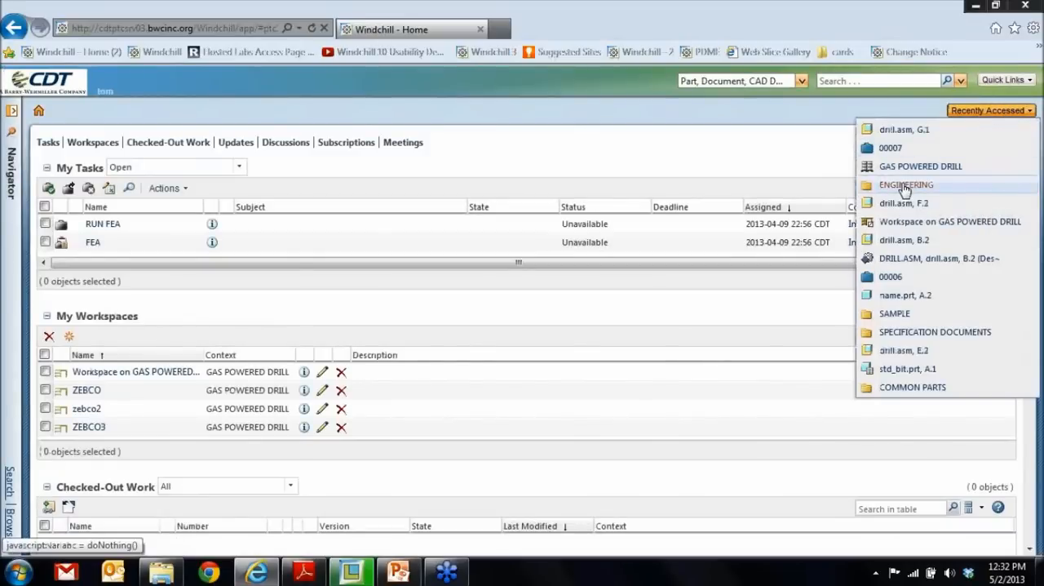
left_click(905, 186)
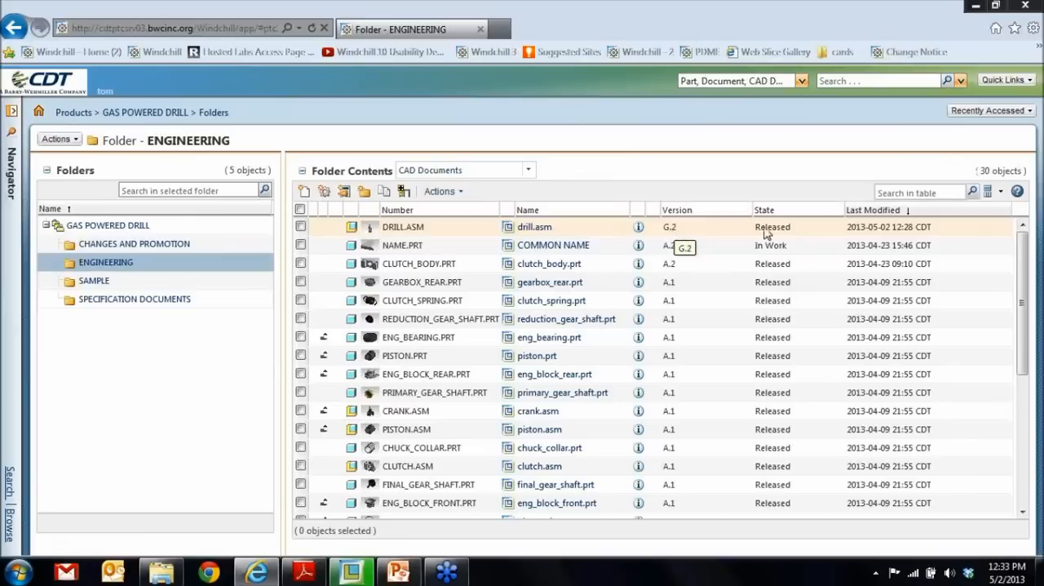
left_click(370, 229)
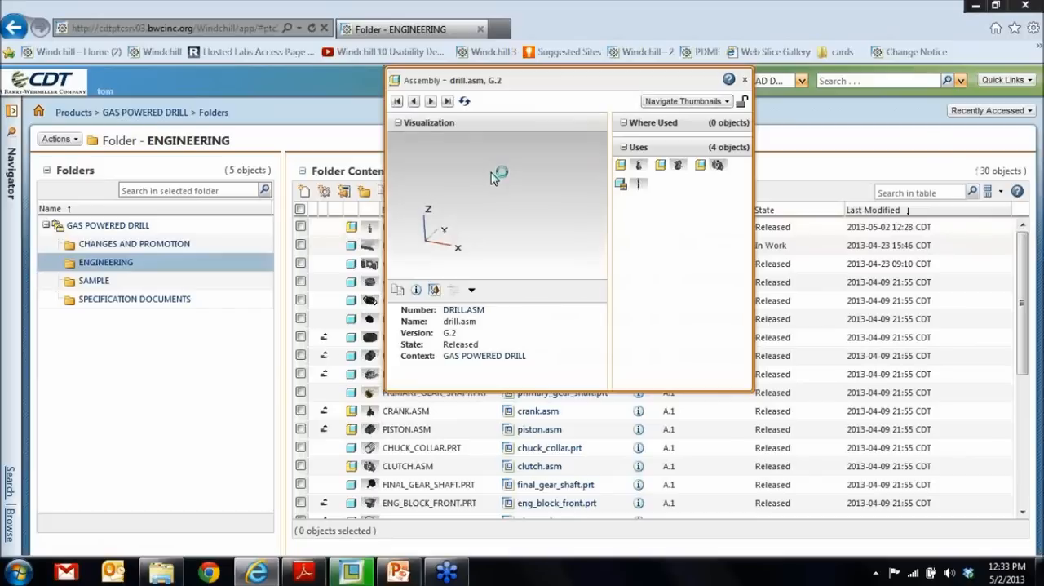
left_click(434, 291)
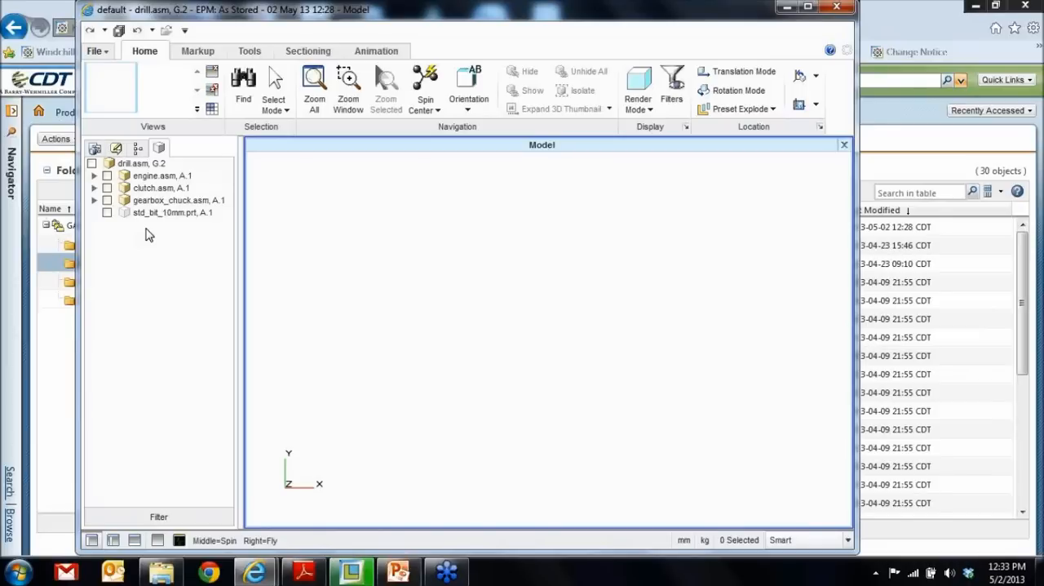
- Load all components of drill.asm, display them shaded with edges, and inspect the drill with its 10 mm bit
left_click(92, 163)
left_click(638, 99)
left_click(648, 152)
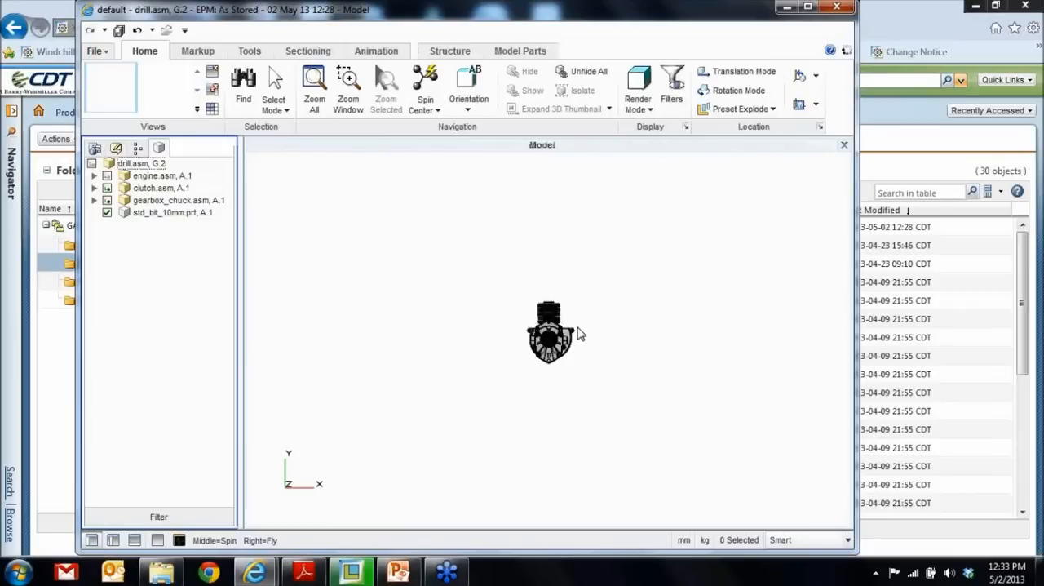
middle_click_drag(576, 324, 520, 346)
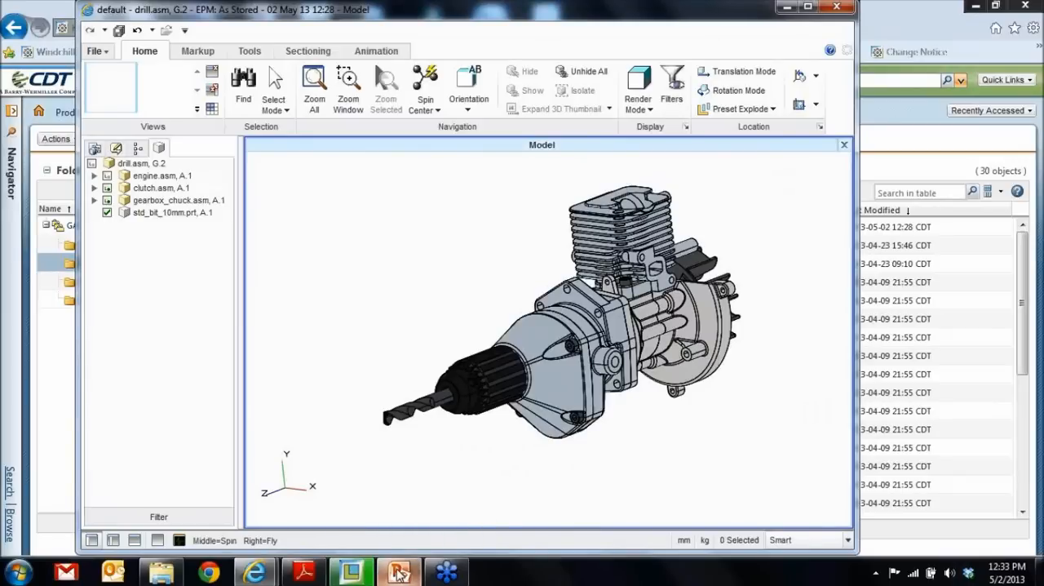
- Switch to PowerPoint to review the closed-loop change management diagram, and return to the Windchill folder window
left_click(398, 574)
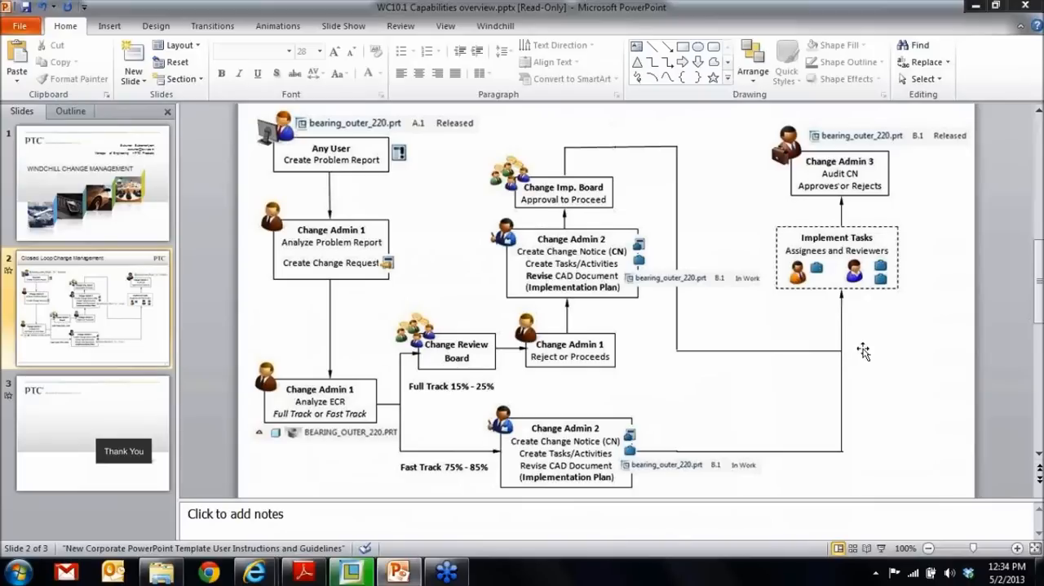
left_click(978, 6)
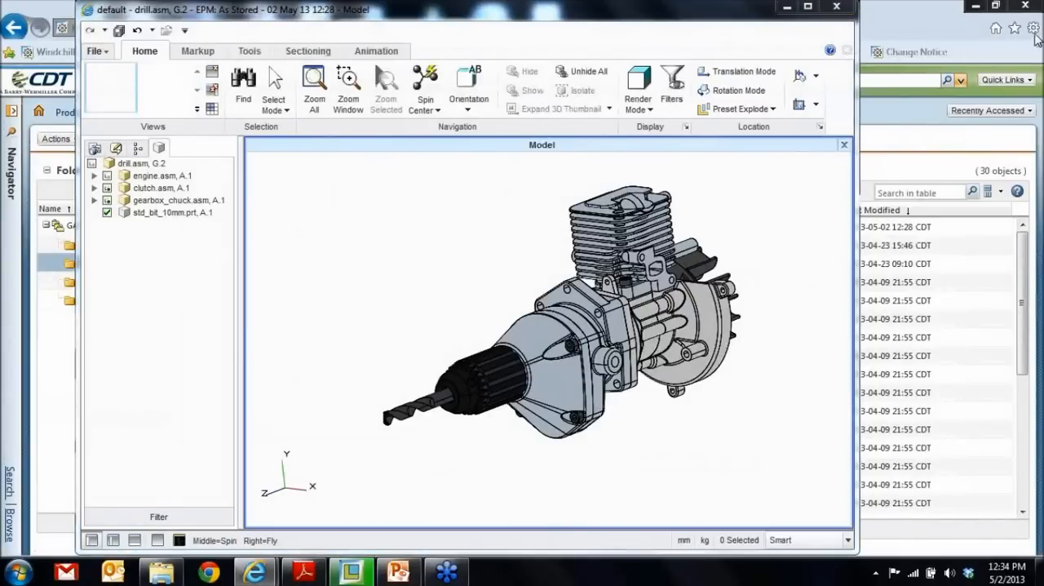
left_click(978, 175)
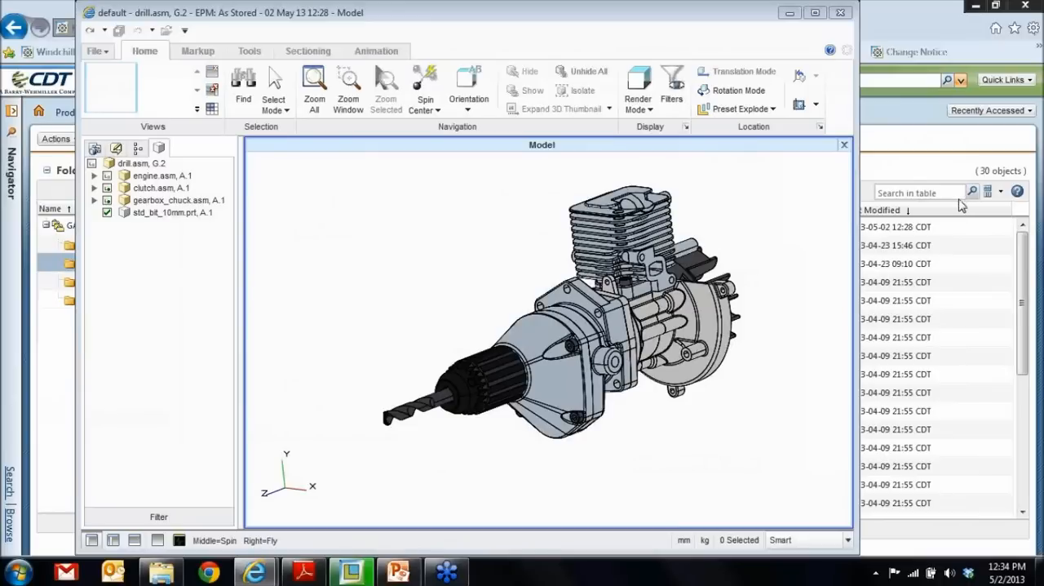